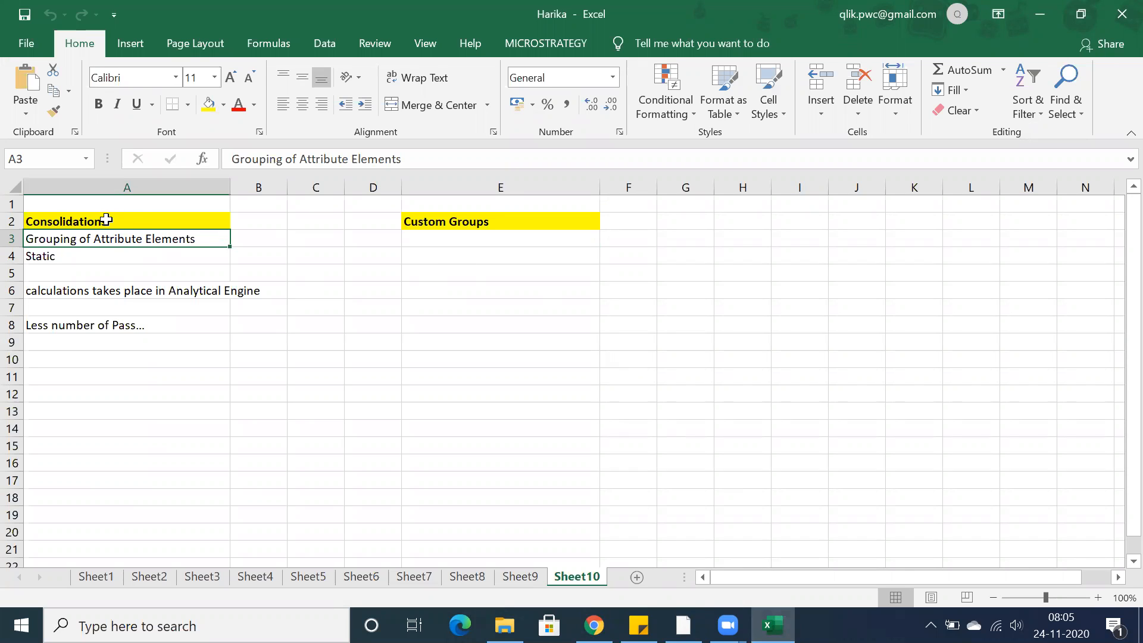
pyautogui.click(70, 255)
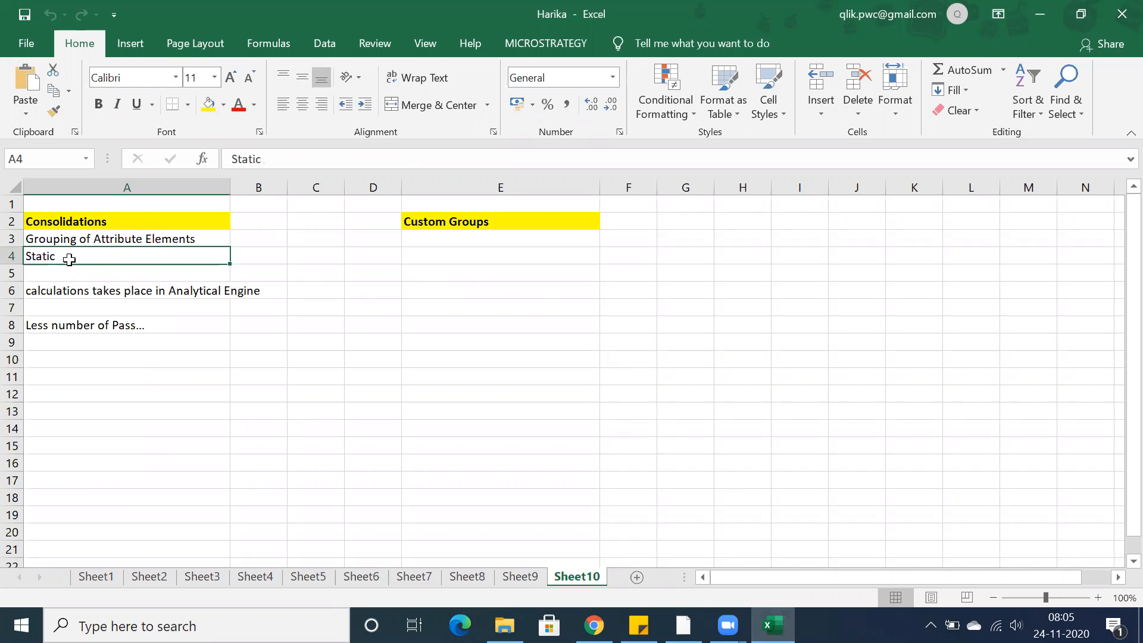
pyautogui.click(74, 293)
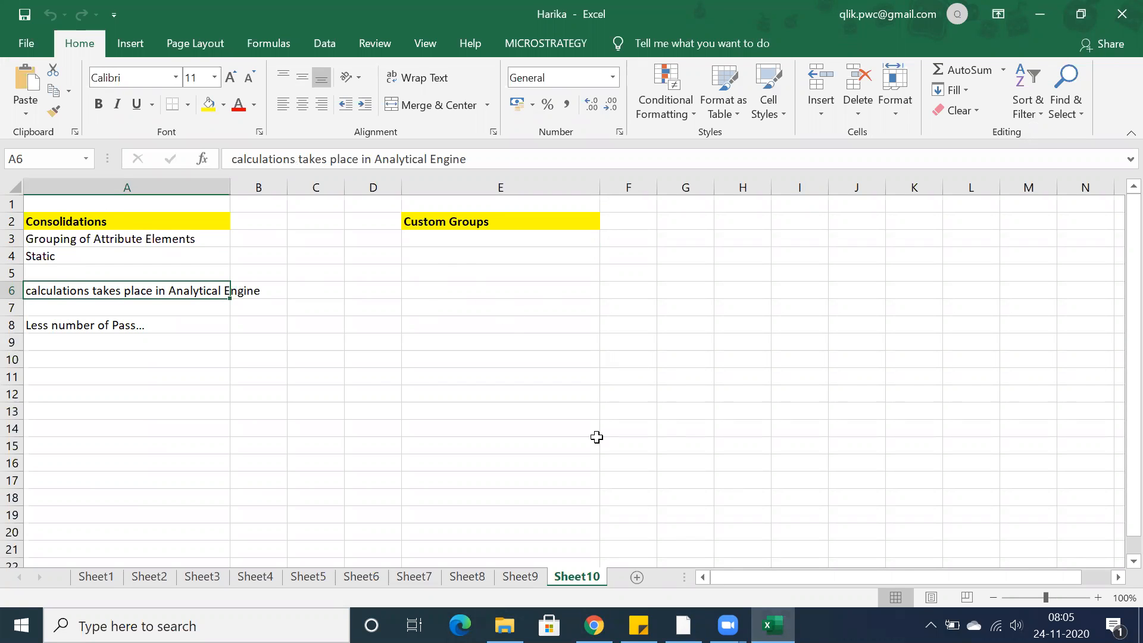
# Switch to MicroStrategy Developer, create an empty custom group in the Custom Groups folder and add its first element
pyautogui.click(684, 625)
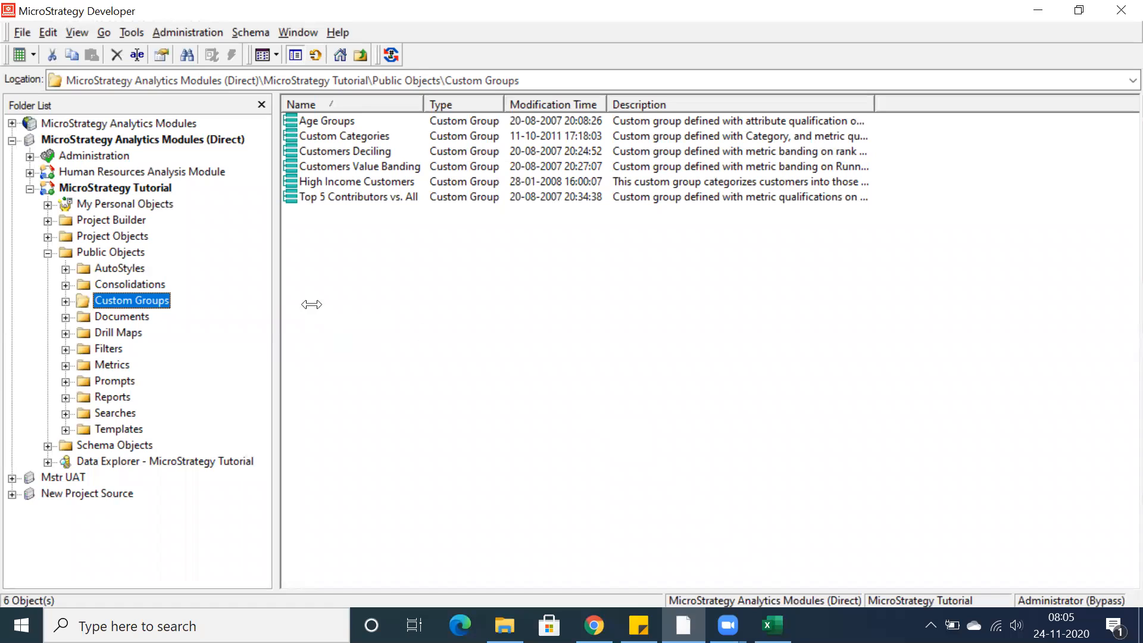
pyautogui.rightClick(318, 267)
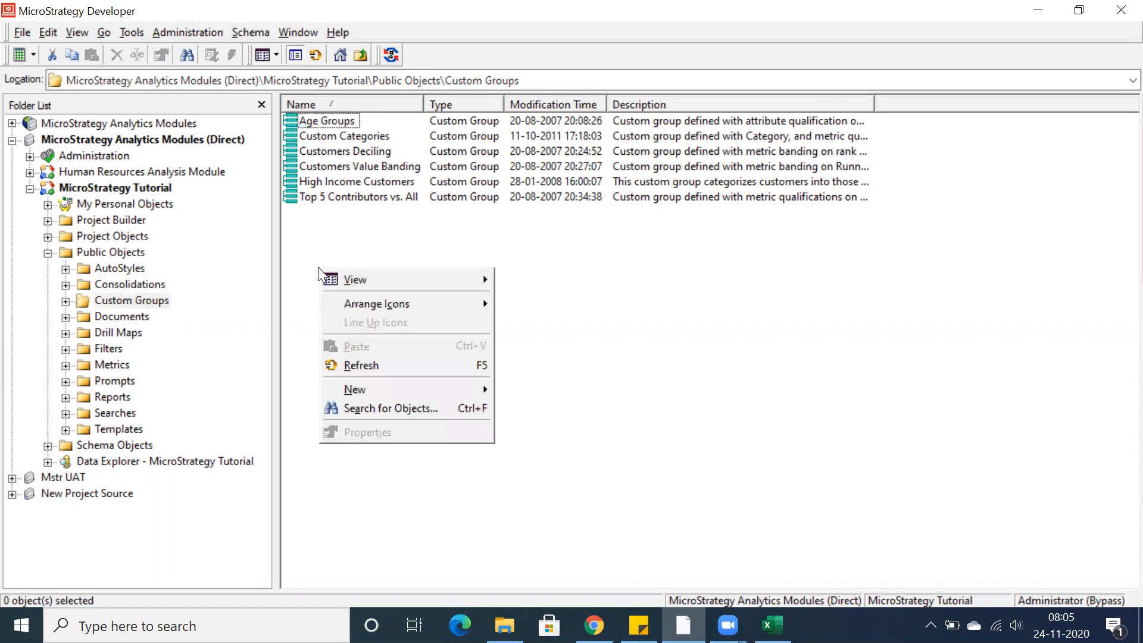
pyautogui.moveTo(410, 390)
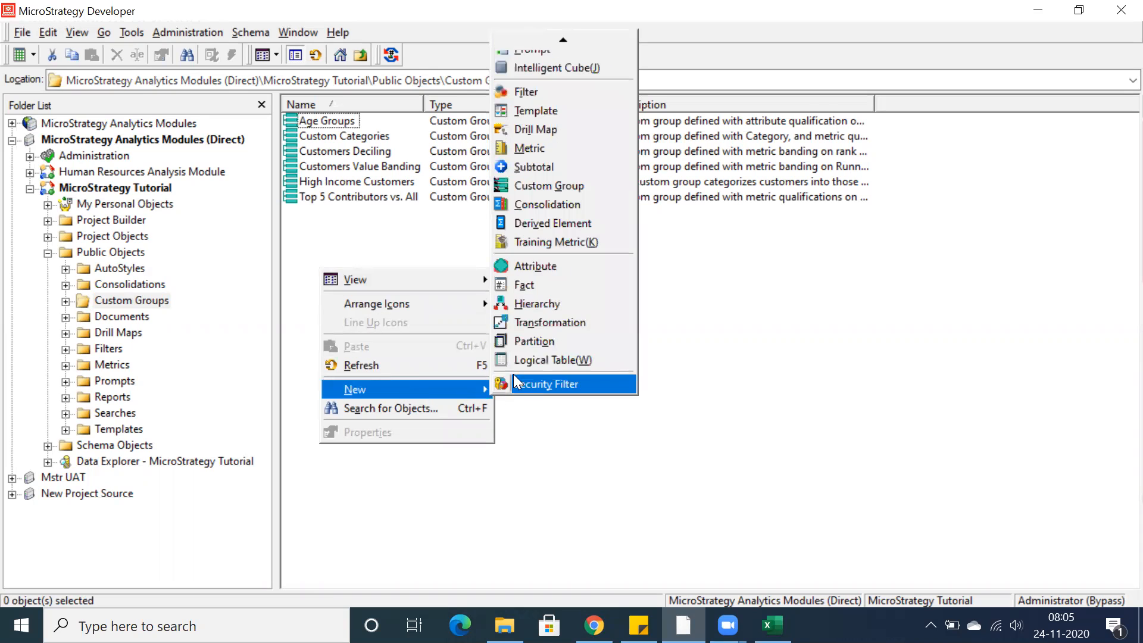
pyautogui.click(510, 185)
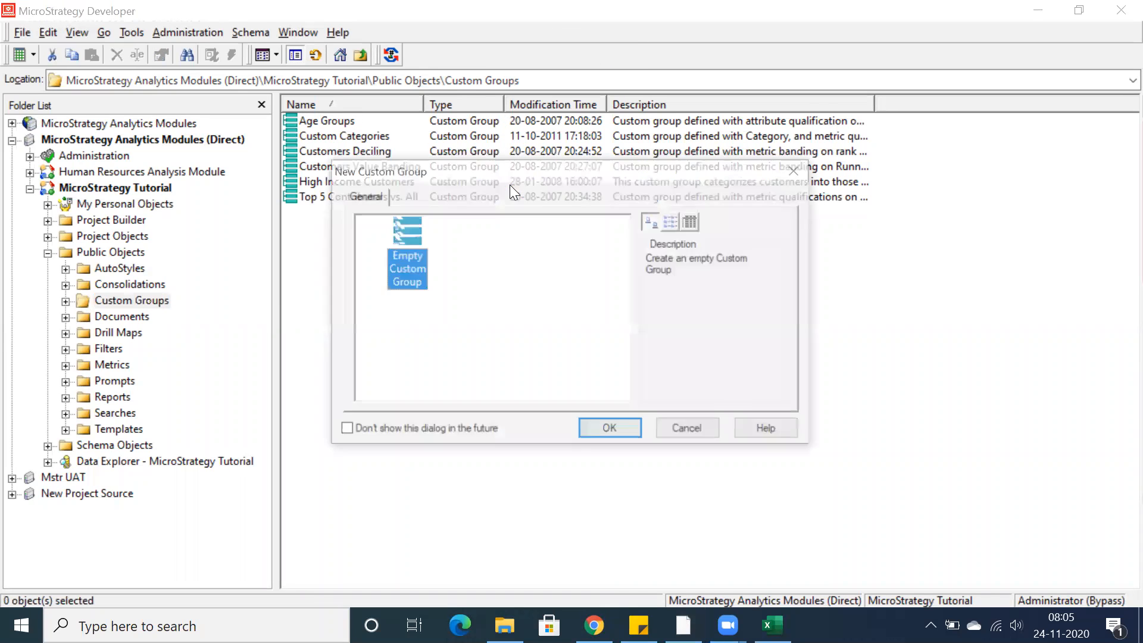
pyautogui.click(611, 429)
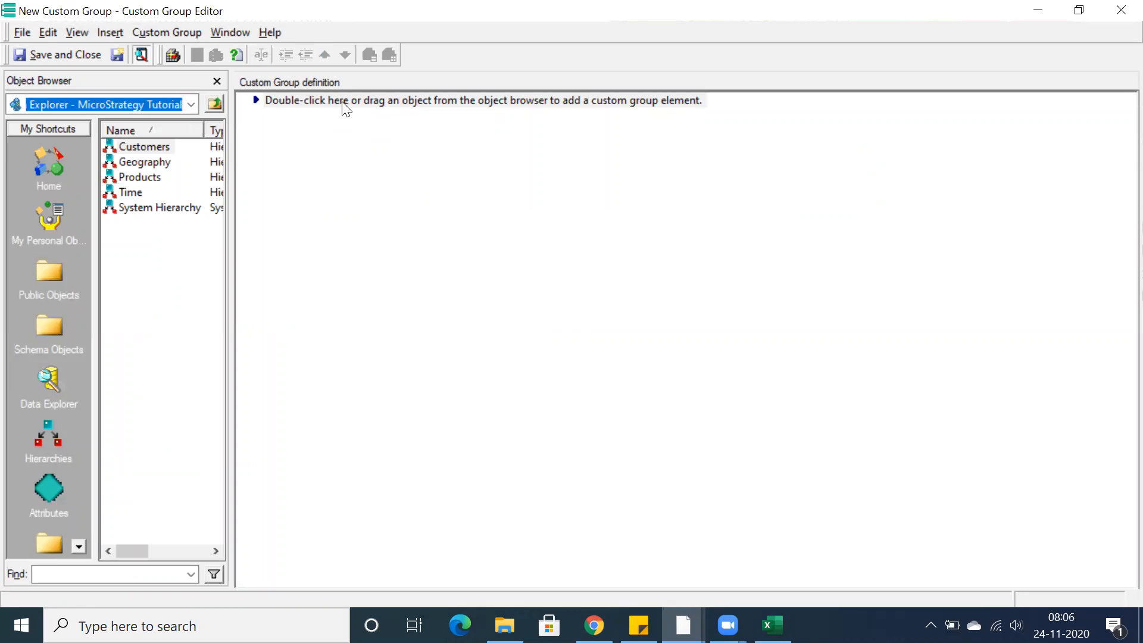
pyautogui.doubleClick(343, 102)
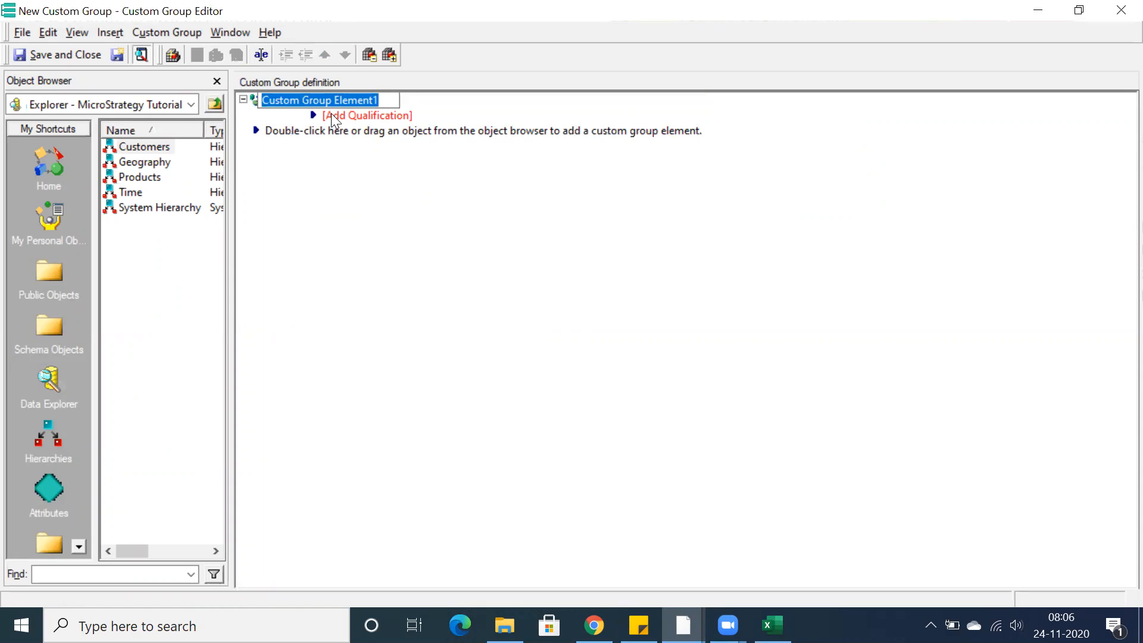
# Switch to the Excel notes and enter "Filter condition" in cell E3 under the Custom Groups heading
pyautogui.click(773, 625)
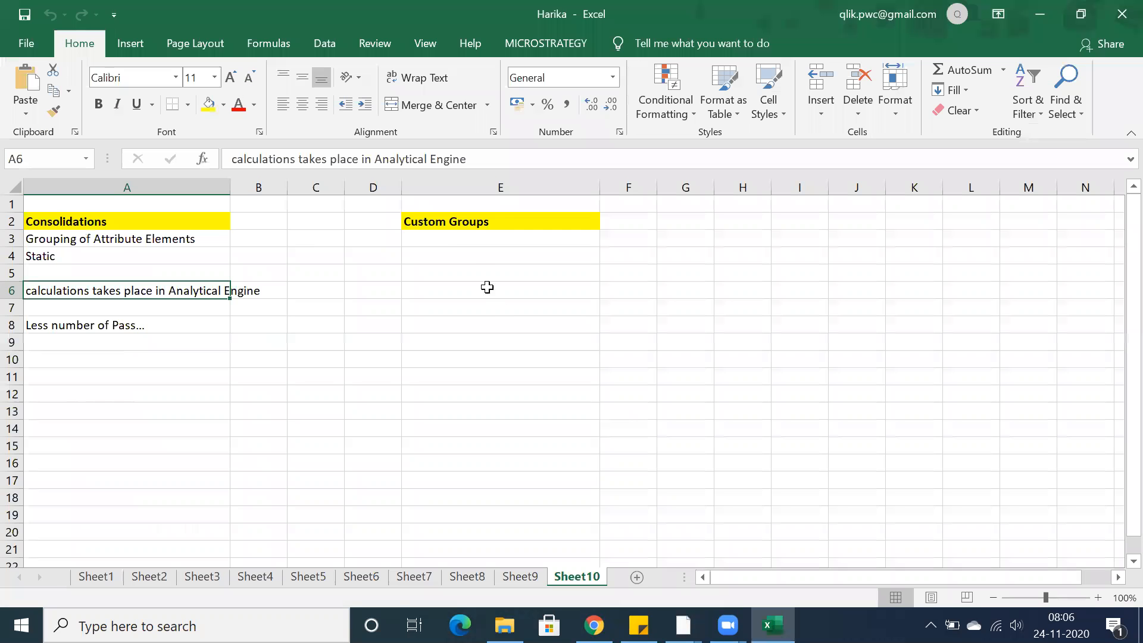
pyautogui.click(447, 241)
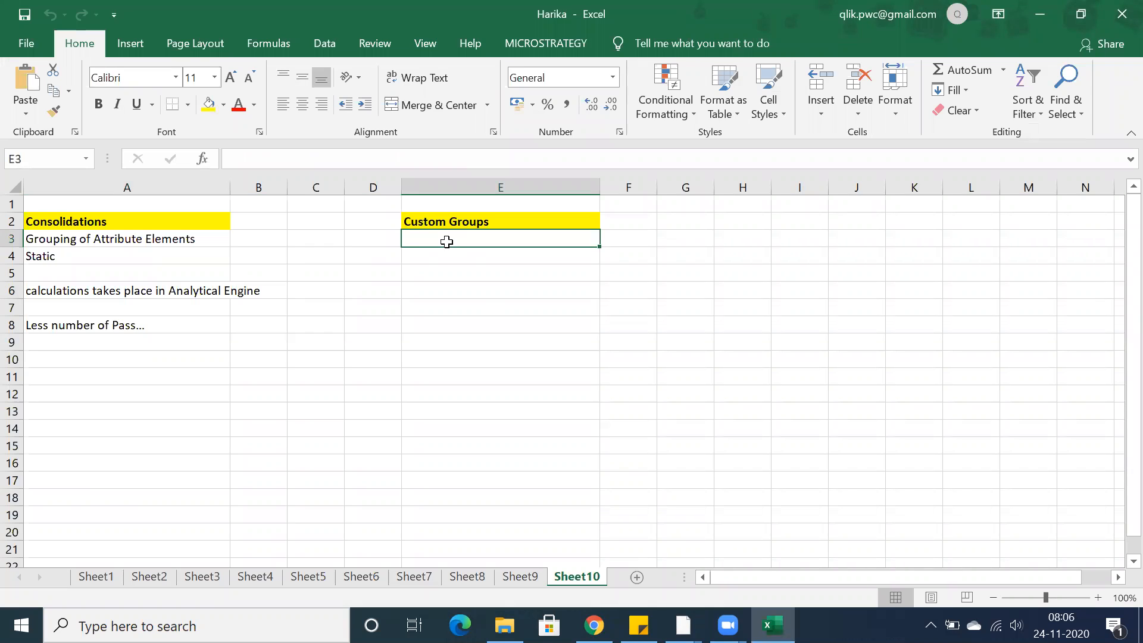
pyautogui.write('Filter condition')
pyautogui.press('Return')
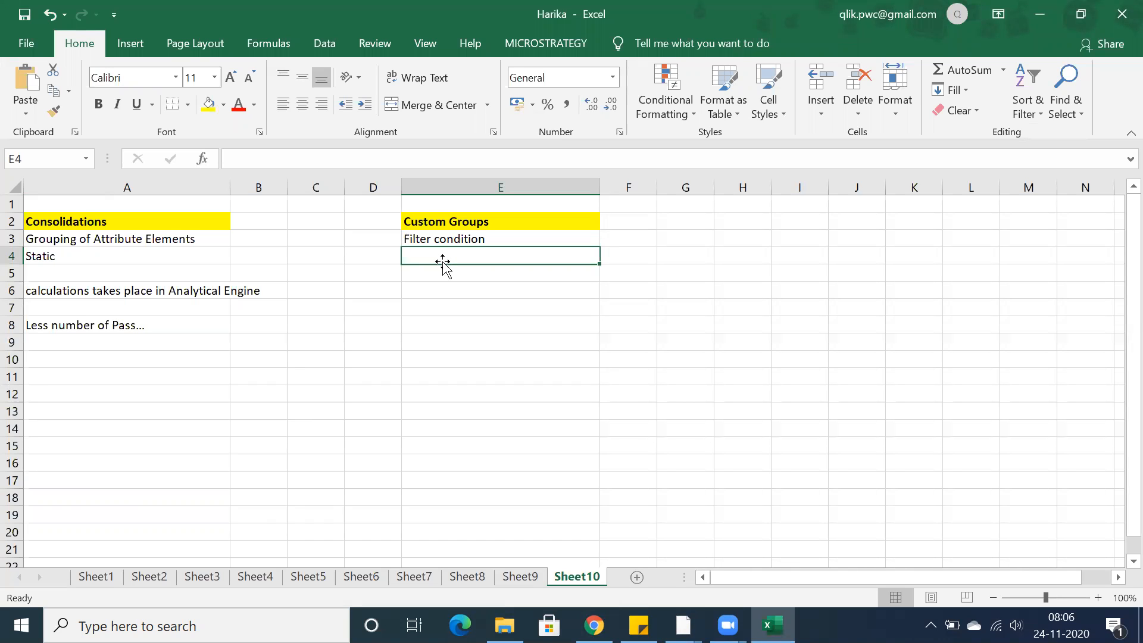
# Enter the note "we can create Custom groups on top of Attributes and Metrics" in cell E4
pyautogui.write('we c')
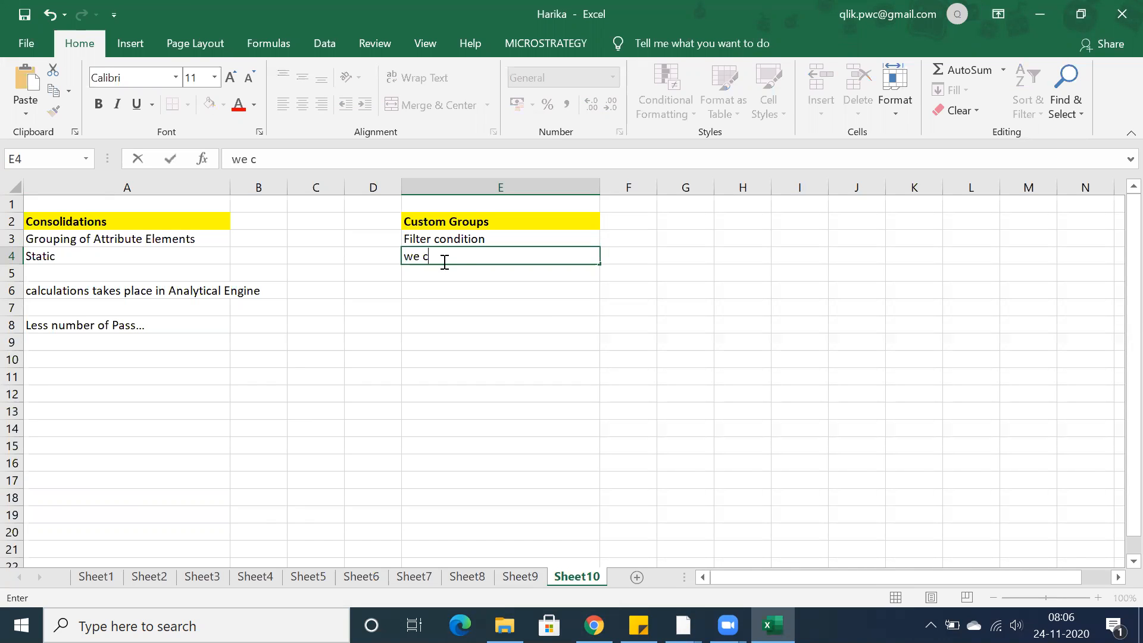
pyautogui.write('an create Cust')
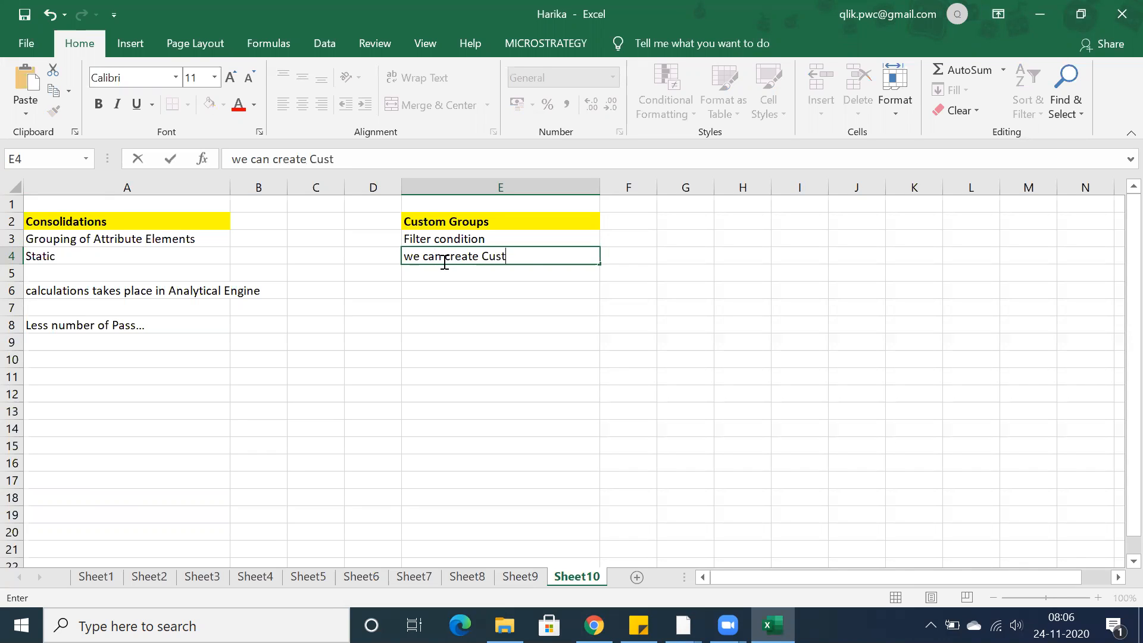
pyautogui.write('om groups')
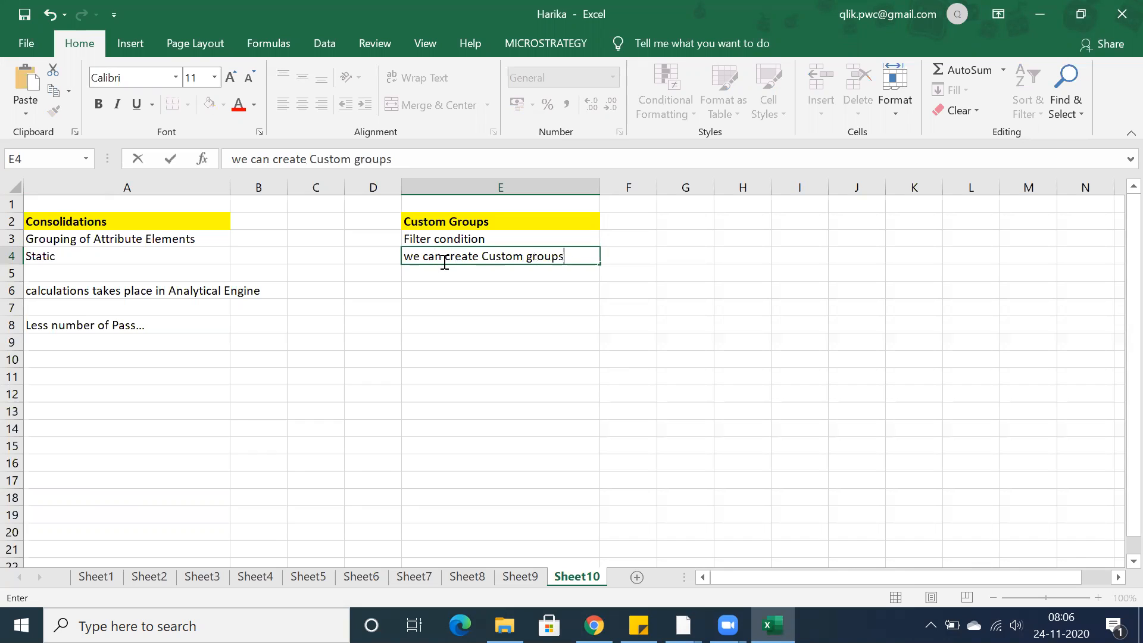
pyautogui.write(' on top of Attrib')
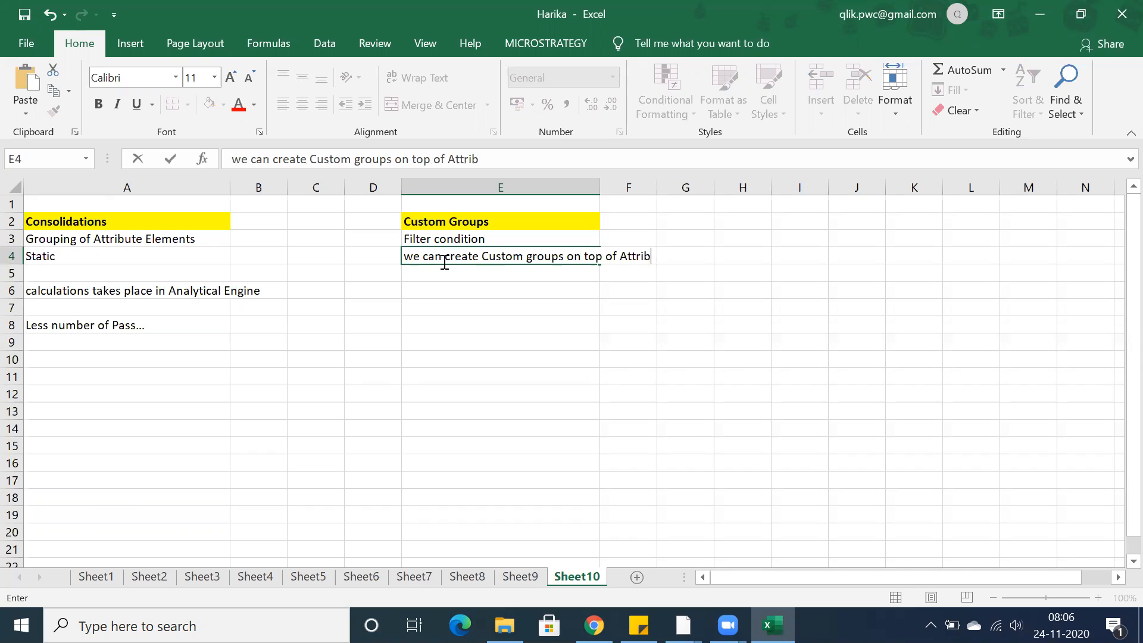
pyautogui.write('utes and Metrics')
pyautogui.press('Return')
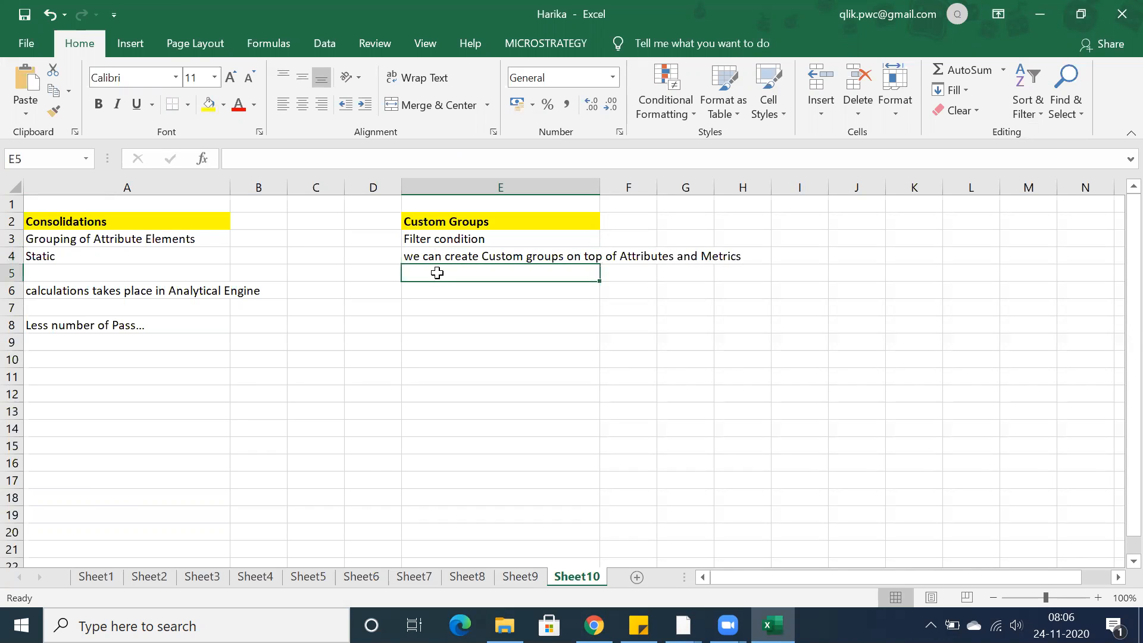
pyautogui.click(425, 290)
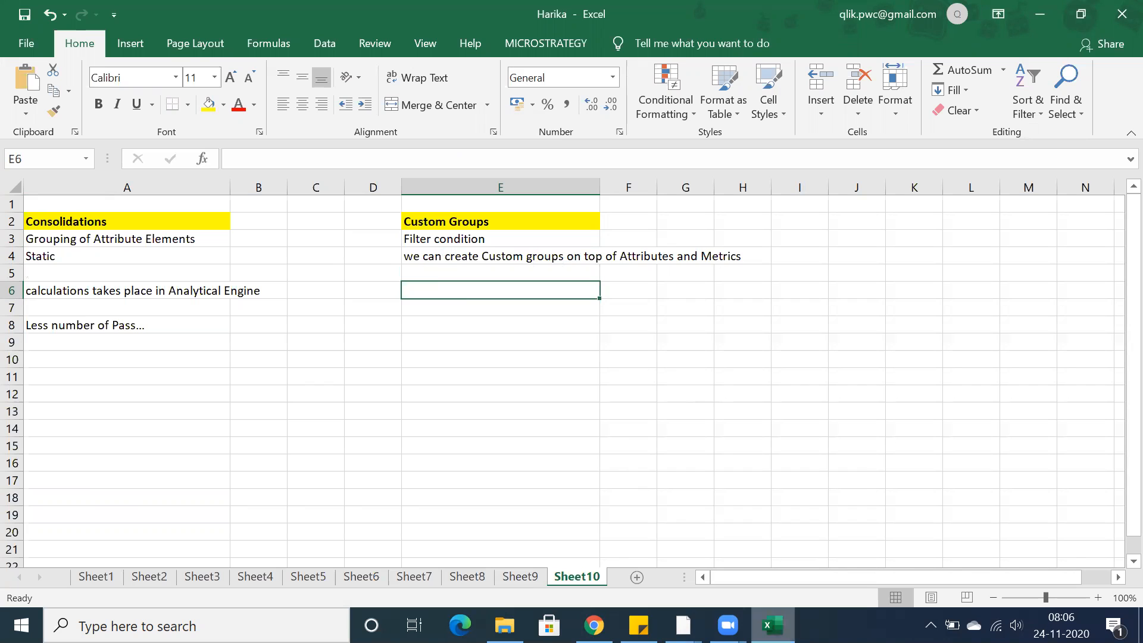
# Switch to the Custom Group Editor and start an Attribute qualification for Custom Group Element1
pyautogui.moveTo(772, 624)
pyautogui.moveTo(683, 625)
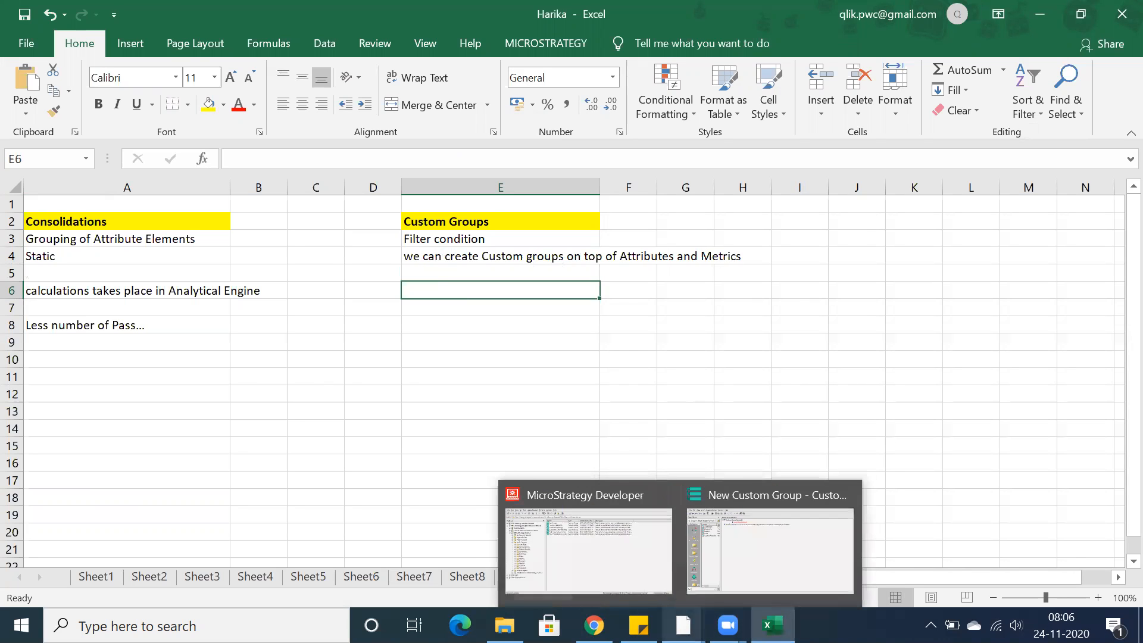
pyautogui.click(743, 558)
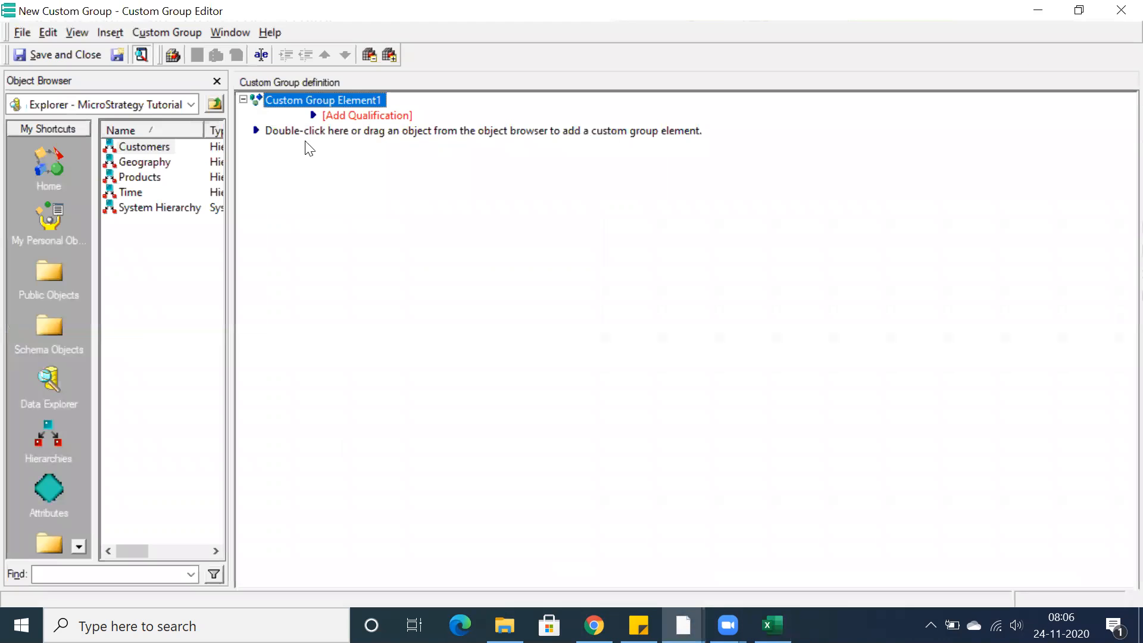
pyautogui.doubleClick(325, 114)
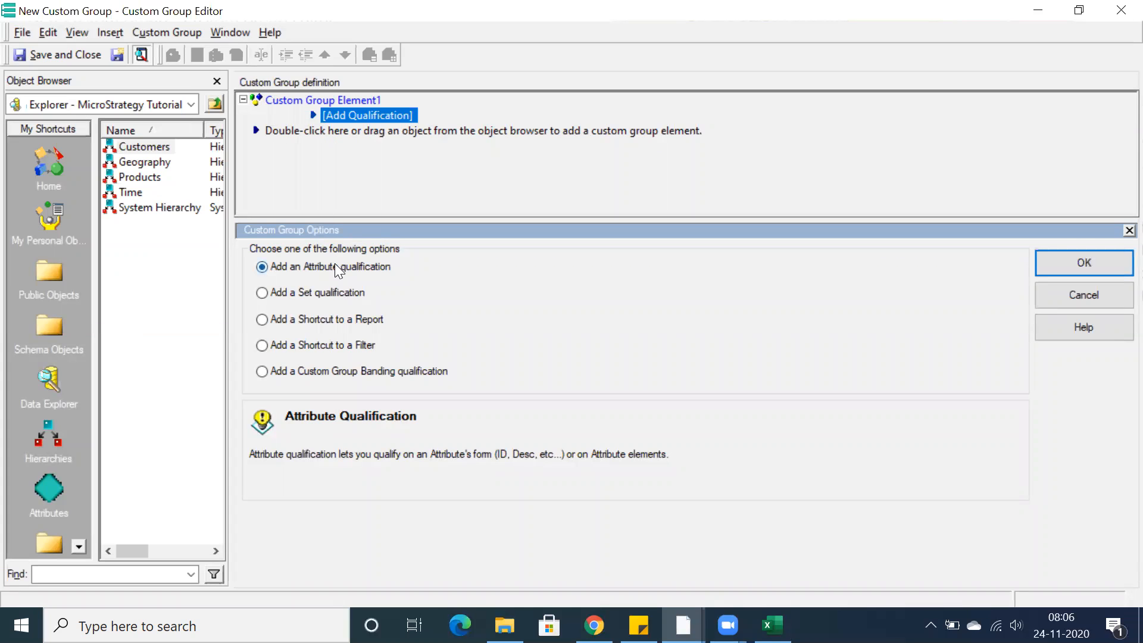
pyautogui.click(291, 372)
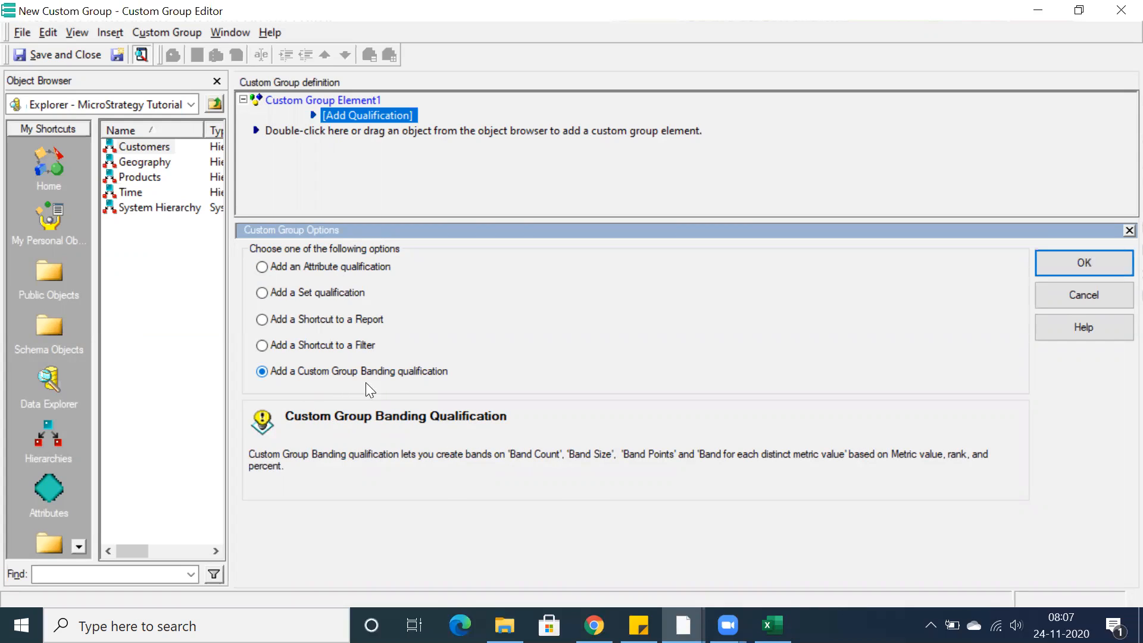
pyautogui.click(263, 263)
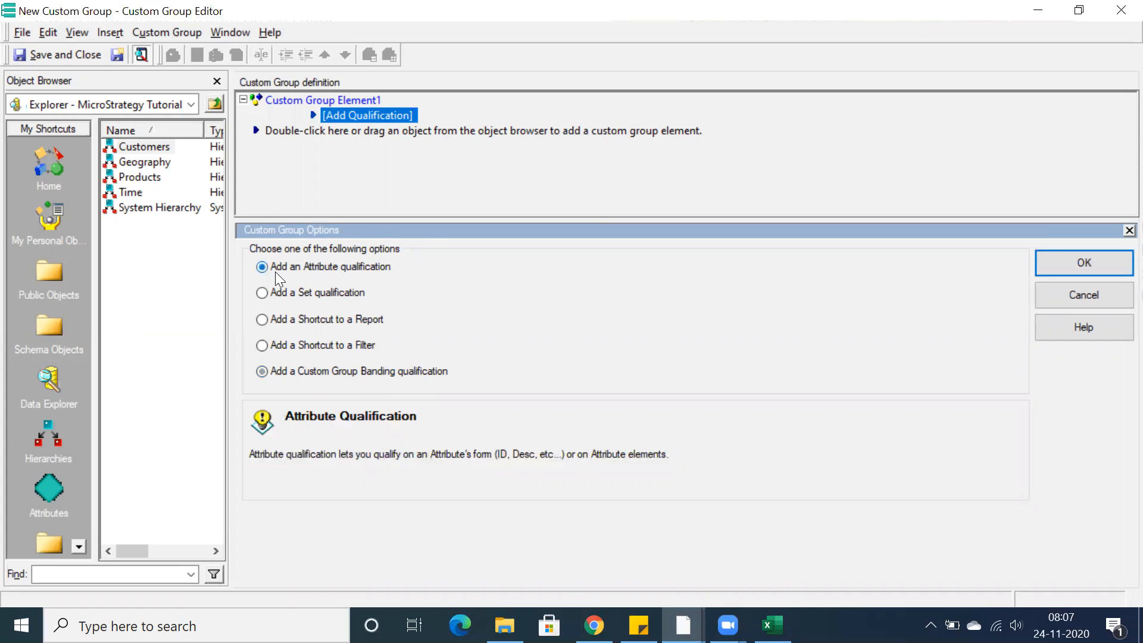
pyautogui.click(1079, 262)
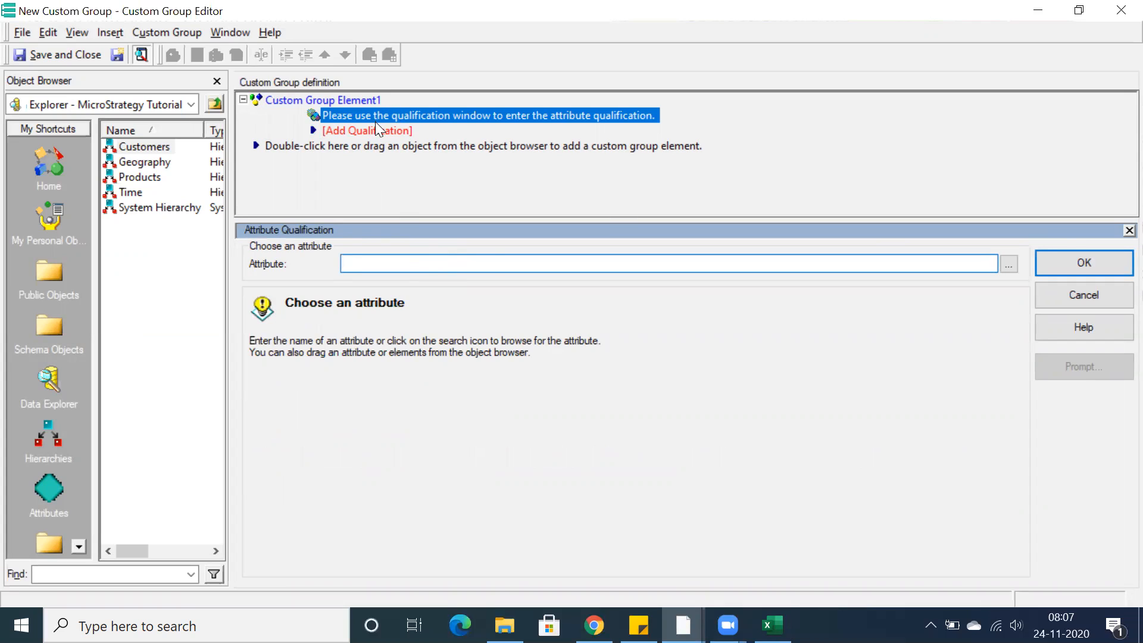
# Qualify on the Region attribute with the elements South, Southeast and Southwest in the list, and accept the qualification
pyautogui.write('regio')
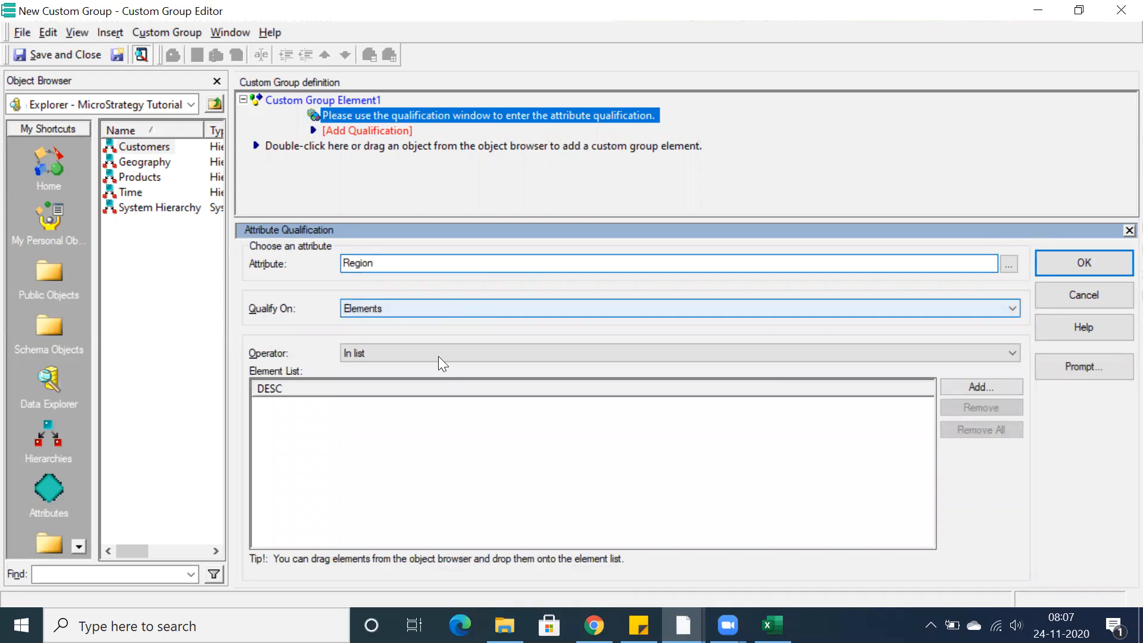
pyautogui.click(979, 388)
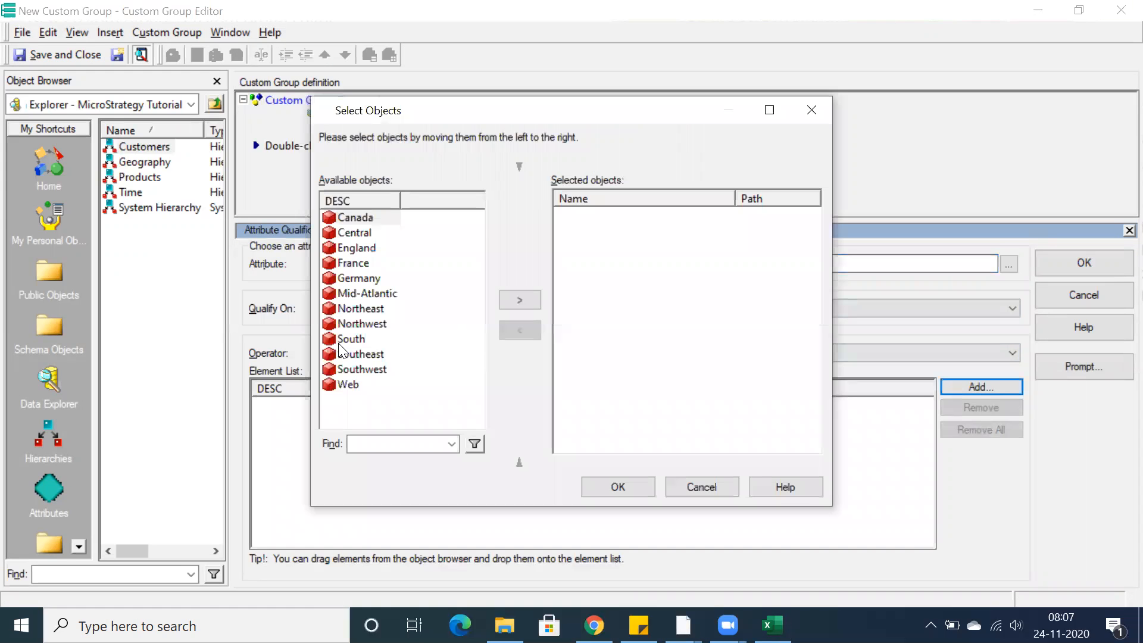
pyautogui.click(343, 340)
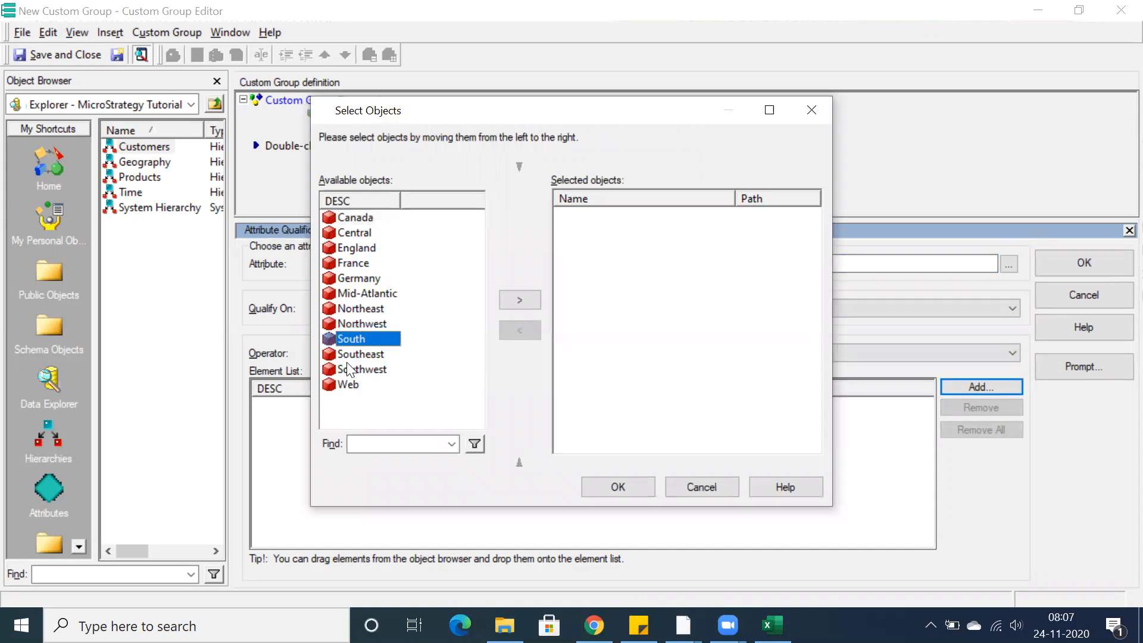
pyautogui.keyDown('shift'); pyautogui.click(348, 366); pyautogui.keyUp('shift')
pyautogui.click(522, 299)
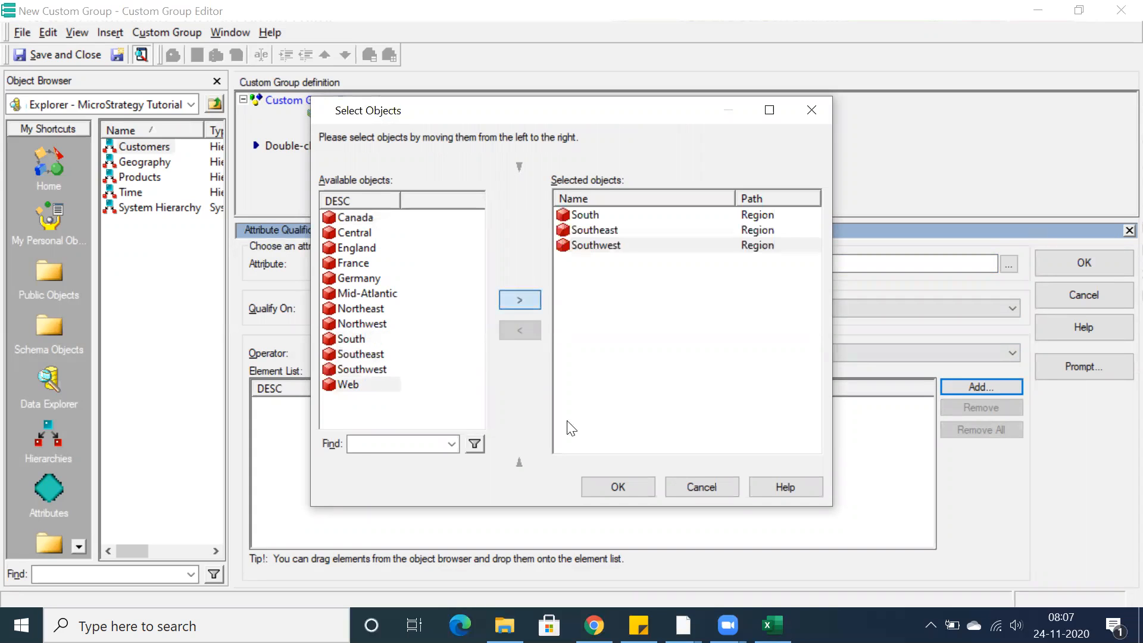
pyautogui.click(593, 477)
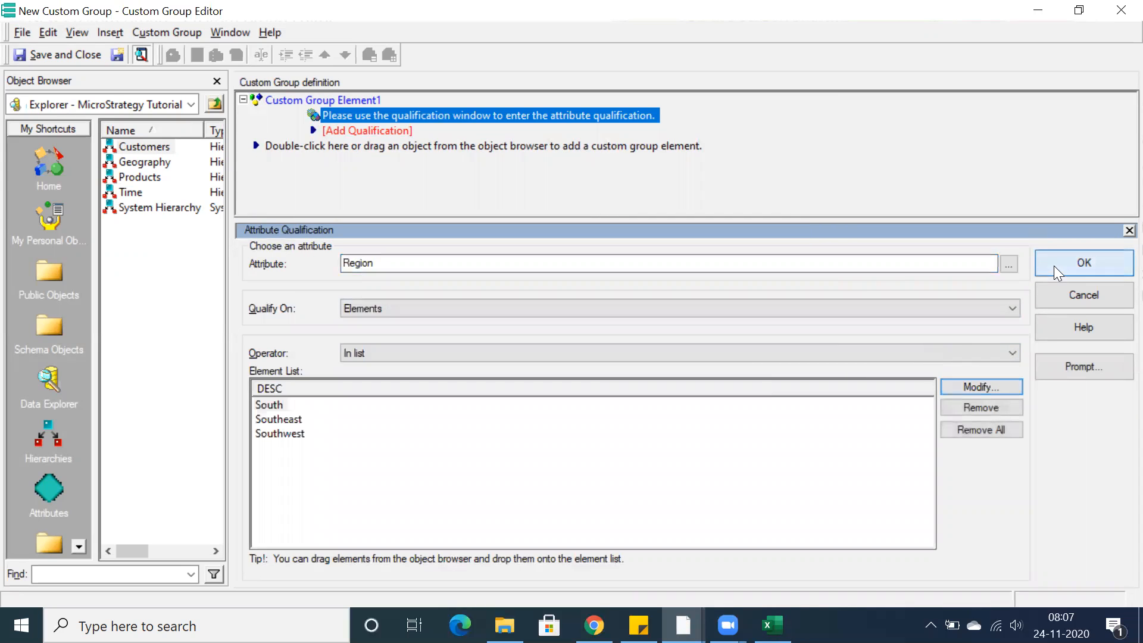
pyautogui.click(1054, 265)
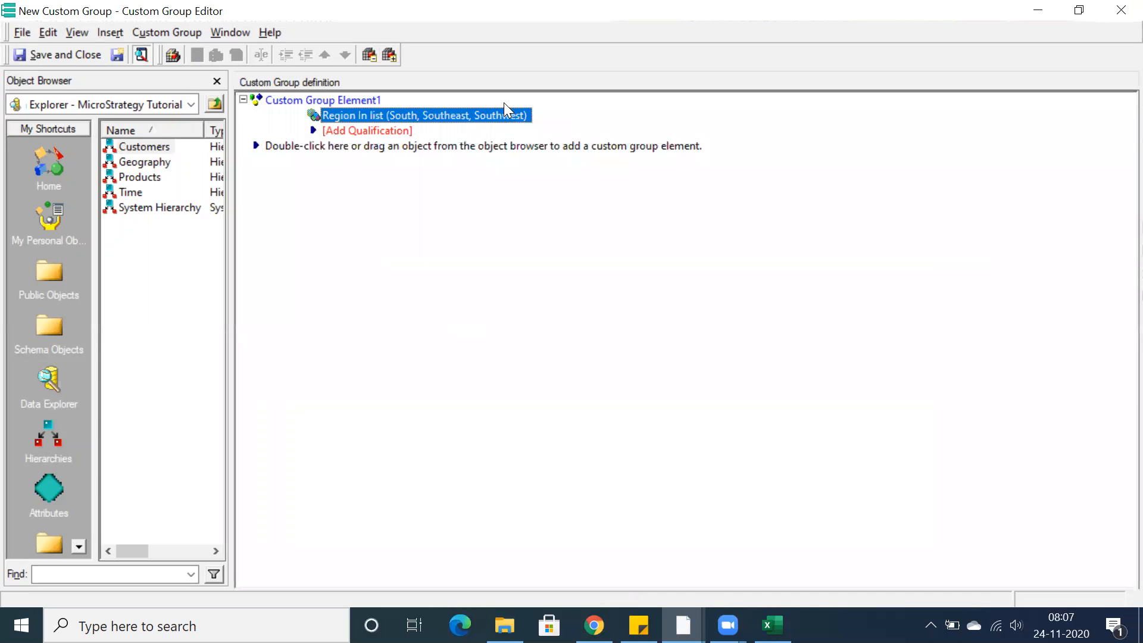
# Rename the first custom group element to South
pyautogui.click(292, 102)
pyautogui.rightClick(292, 102)
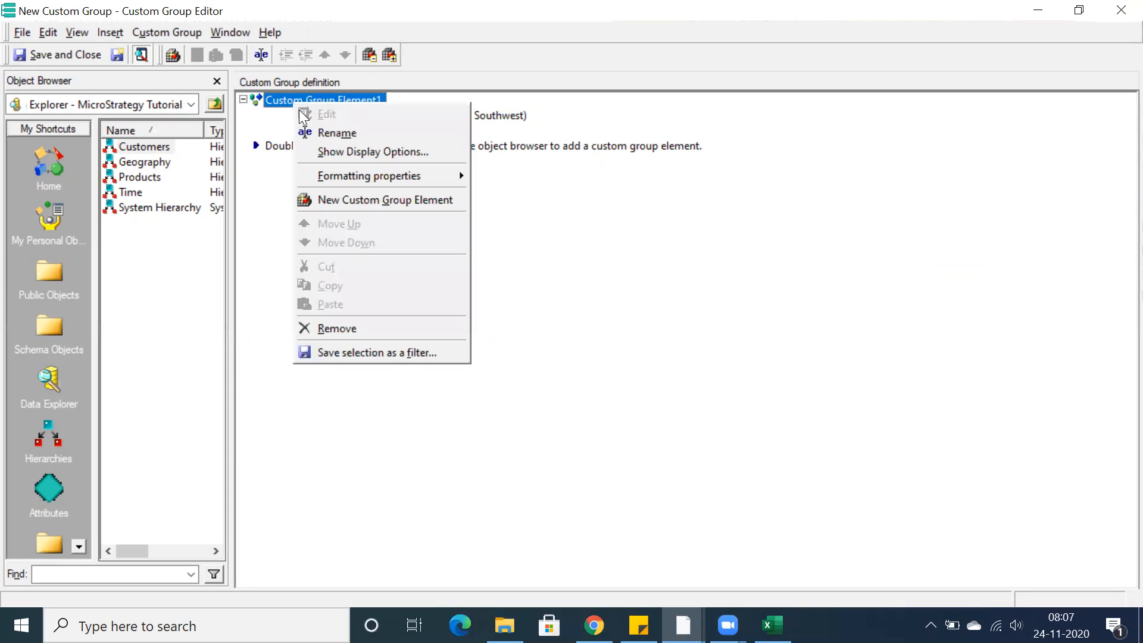
pyautogui.click(328, 134)
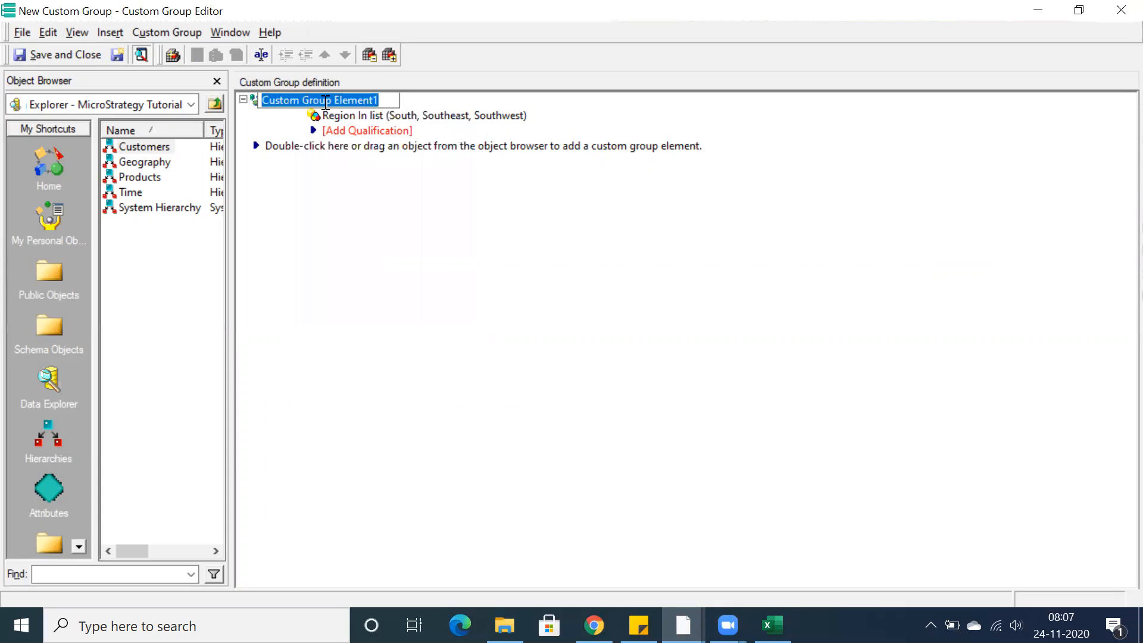
pyautogui.write('South')
pyautogui.press('Return')
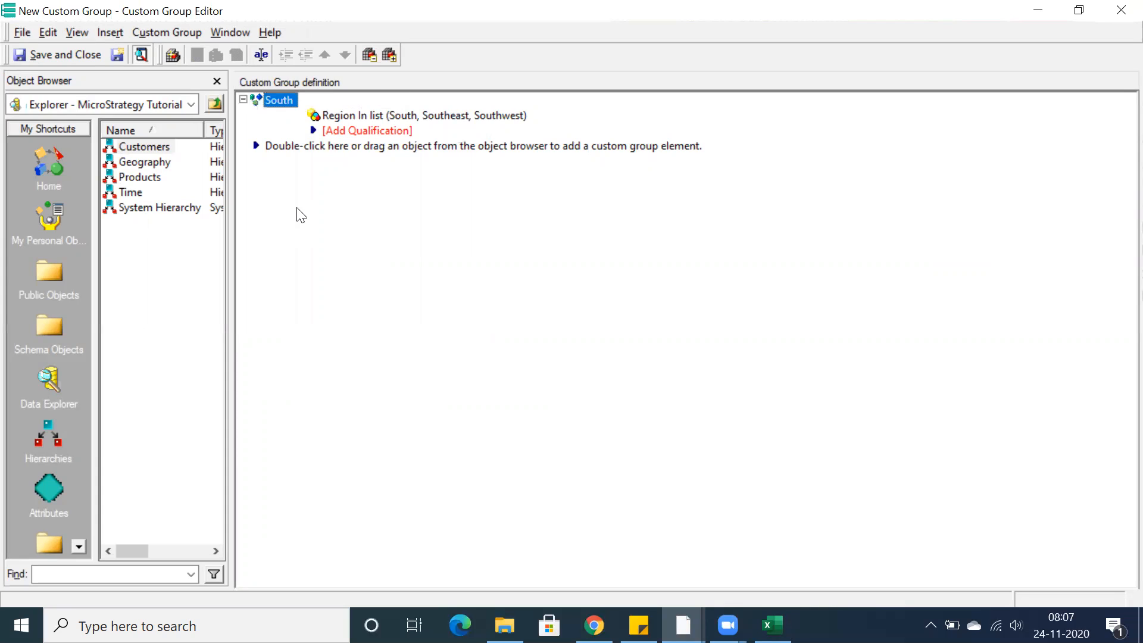
# Add a second custom group element below South and name it North
pyautogui.press('Down')
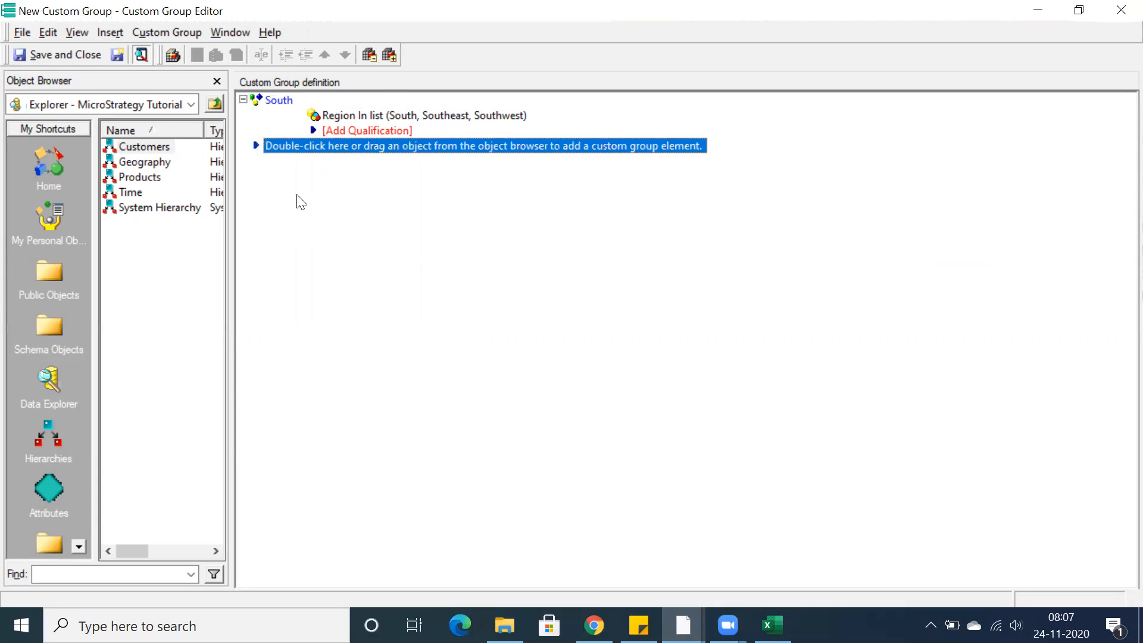
pyautogui.doubleClick(264, 146)
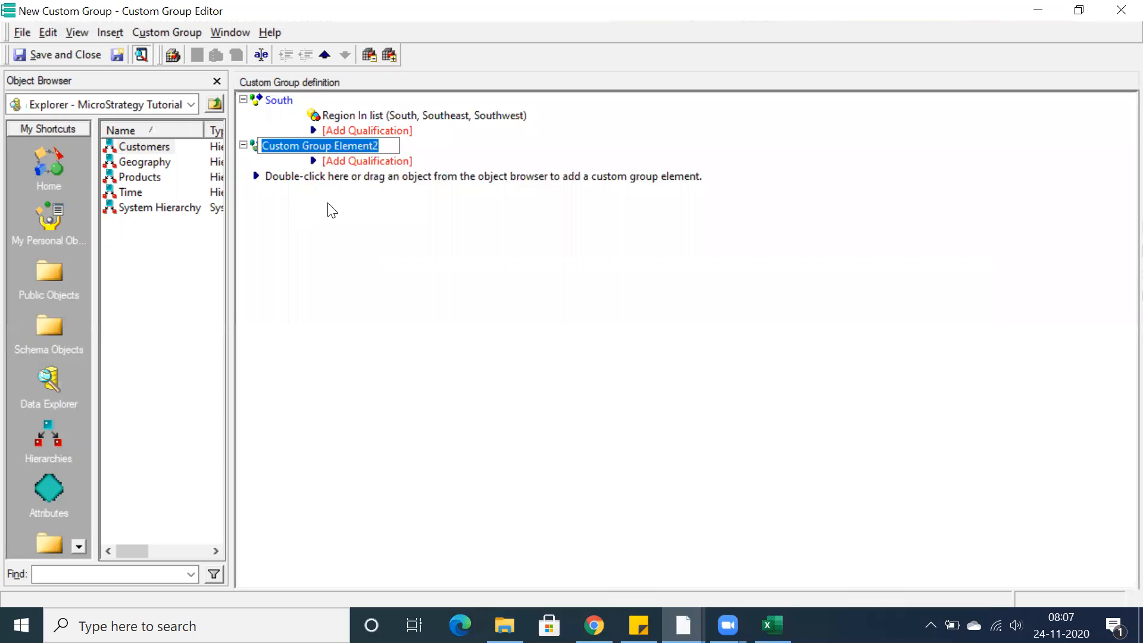
pyautogui.write('North')
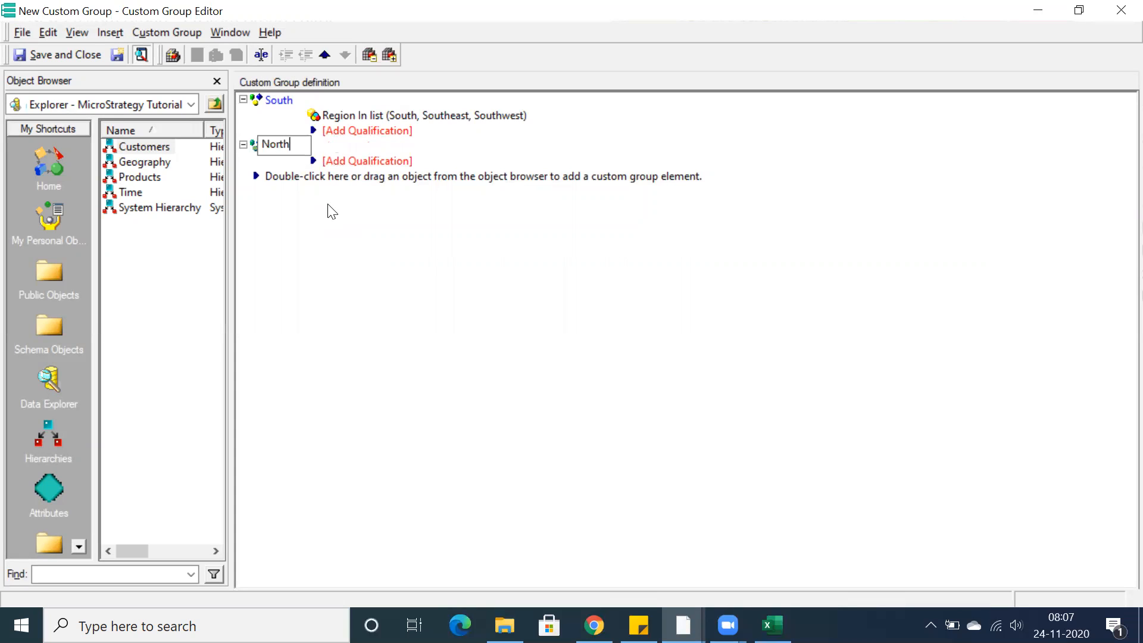
pyautogui.press('Return')
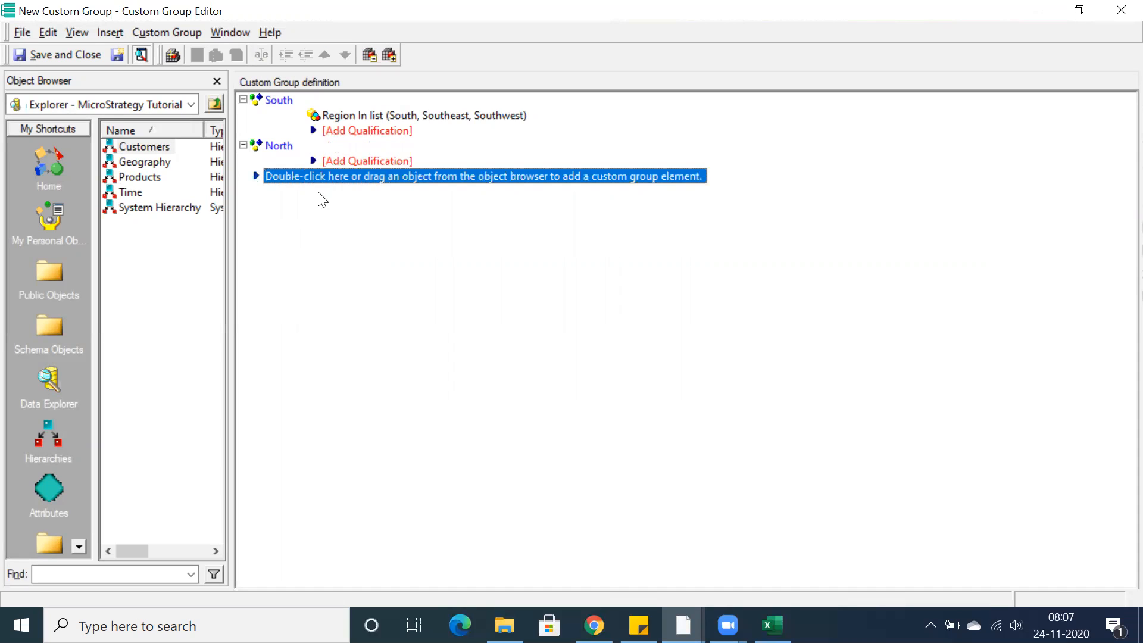
# Add an Attribute qualification to the North element on Region, with Northeast and Northwest in the list
pyautogui.doubleClick(326, 162)
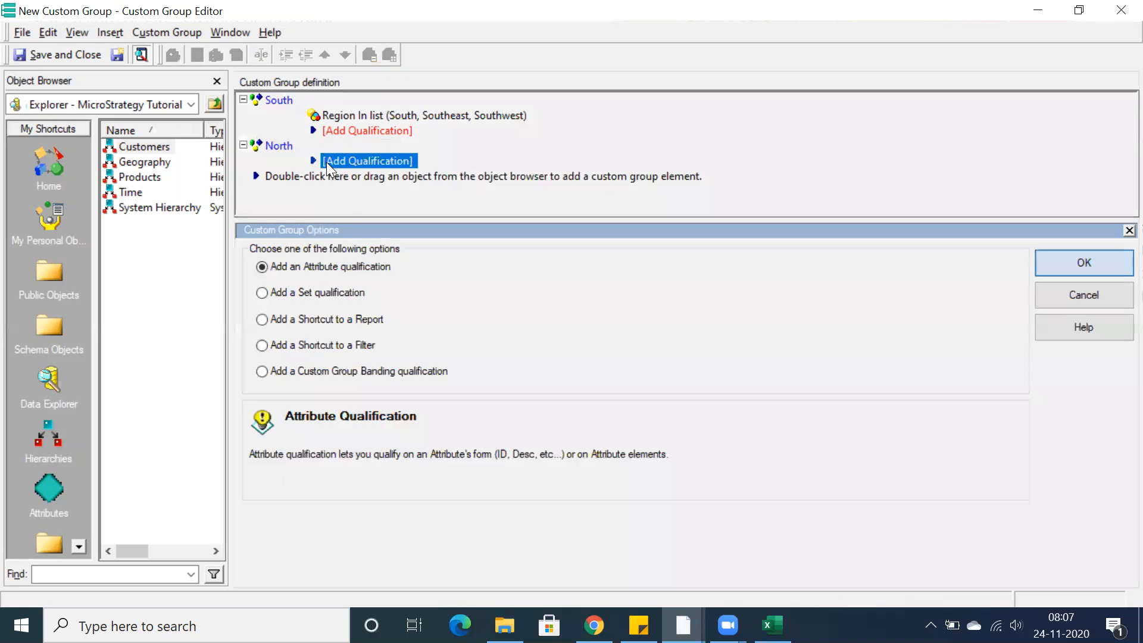
pyautogui.click(1109, 262)
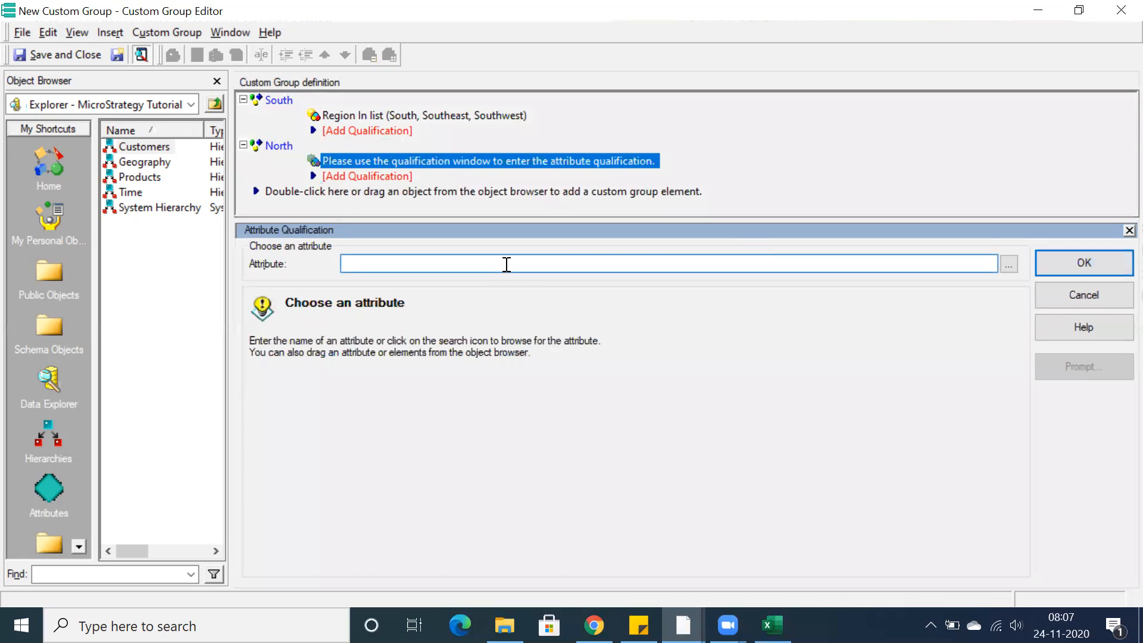
pyautogui.write('region')
pyautogui.click(983, 386)
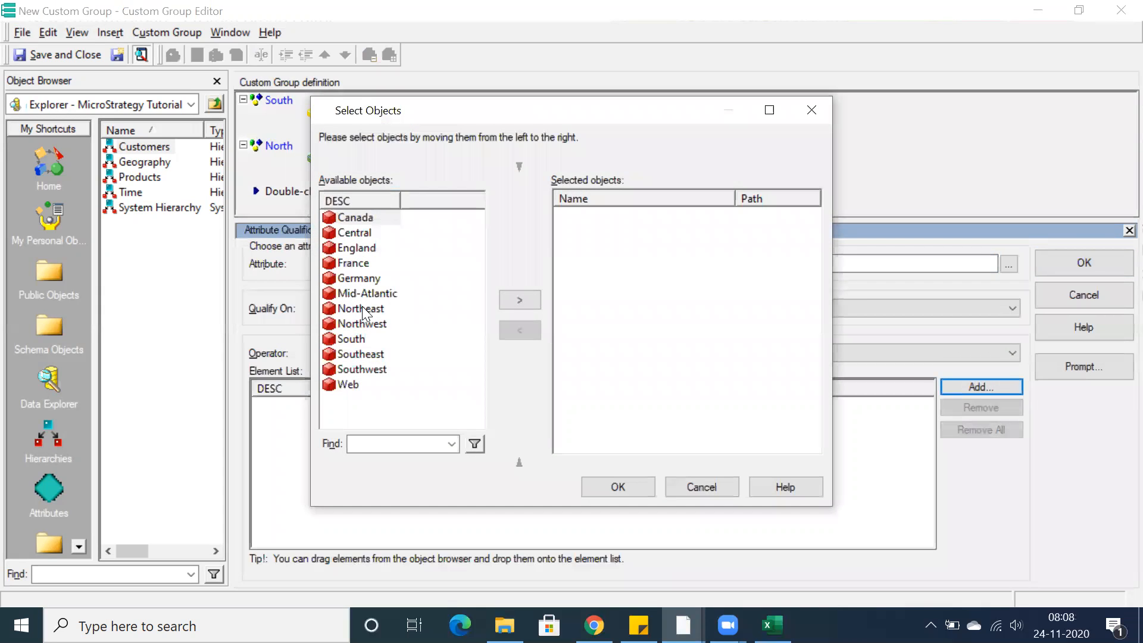
pyautogui.doubleClick(362, 306)
pyautogui.doubleClick(358, 321)
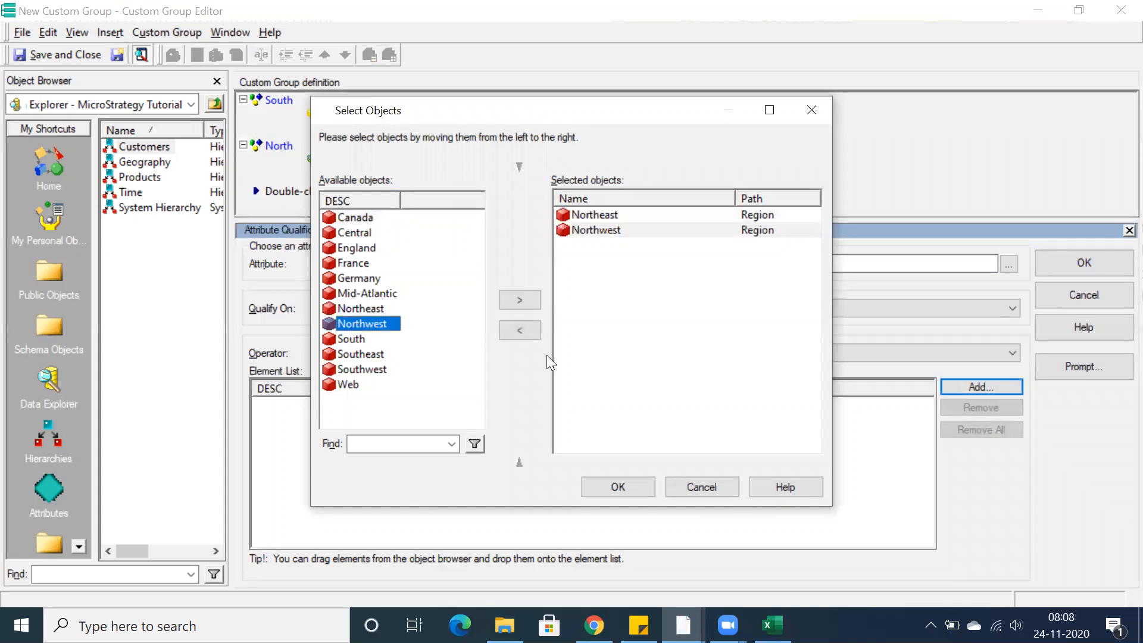
pyautogui.click(631, 486)
pyautogui.click(1102, 263)
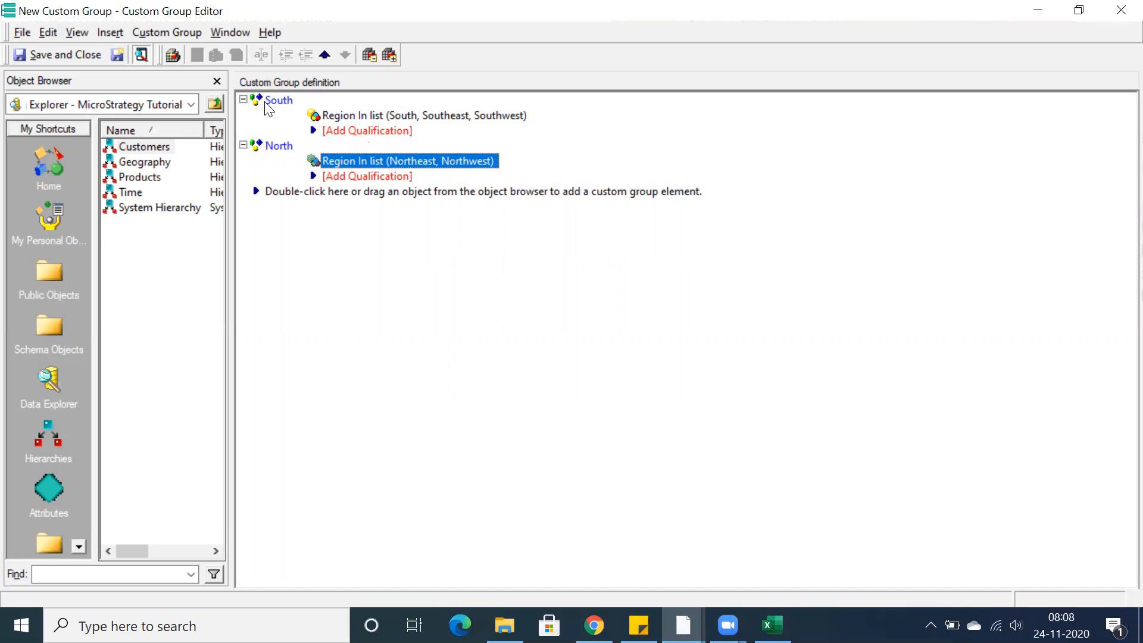
# Save the custom group as "Region CG" in the Custom Groups folder and close the editor
pyautogui.click(61, 51)
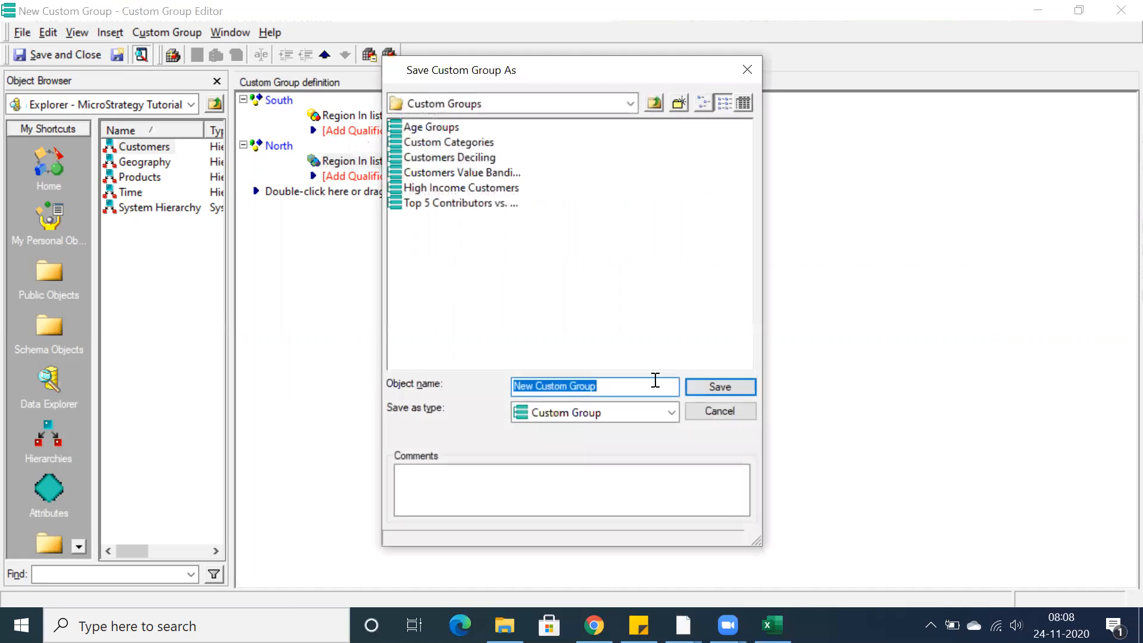
pyautogui.write('Region ')
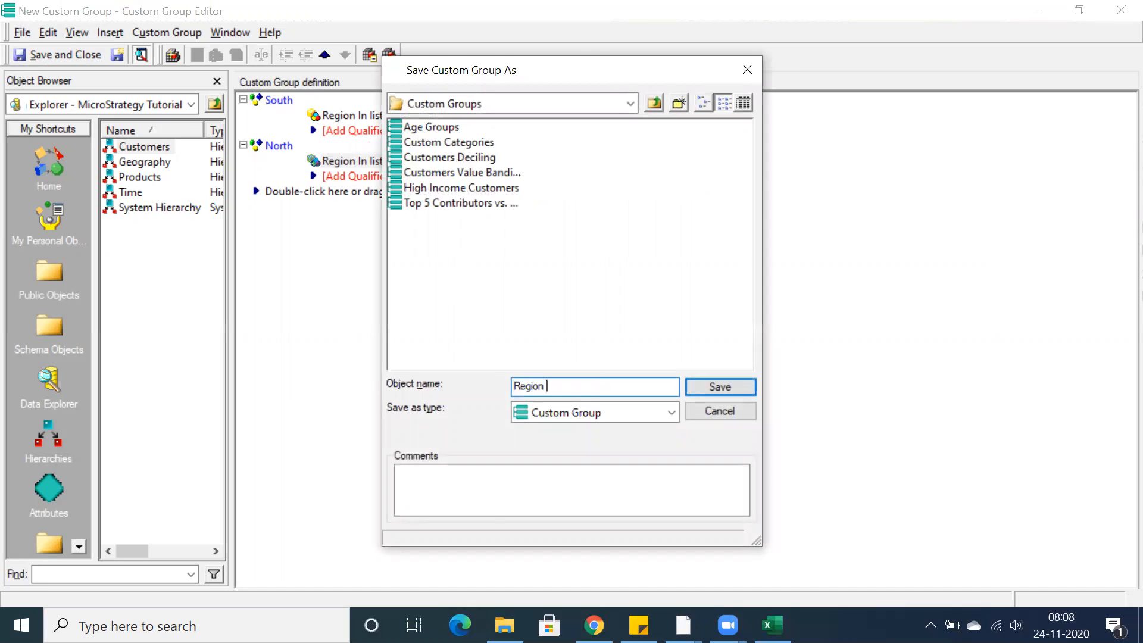
pyautogui.write('CG')
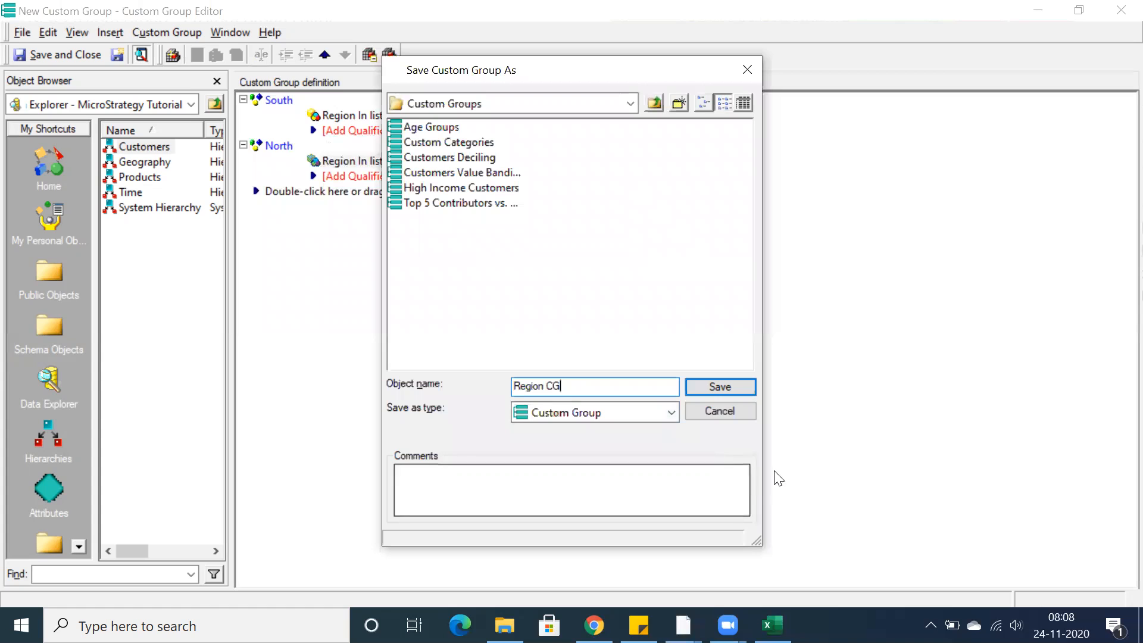
pyautogui.click(711, 384)
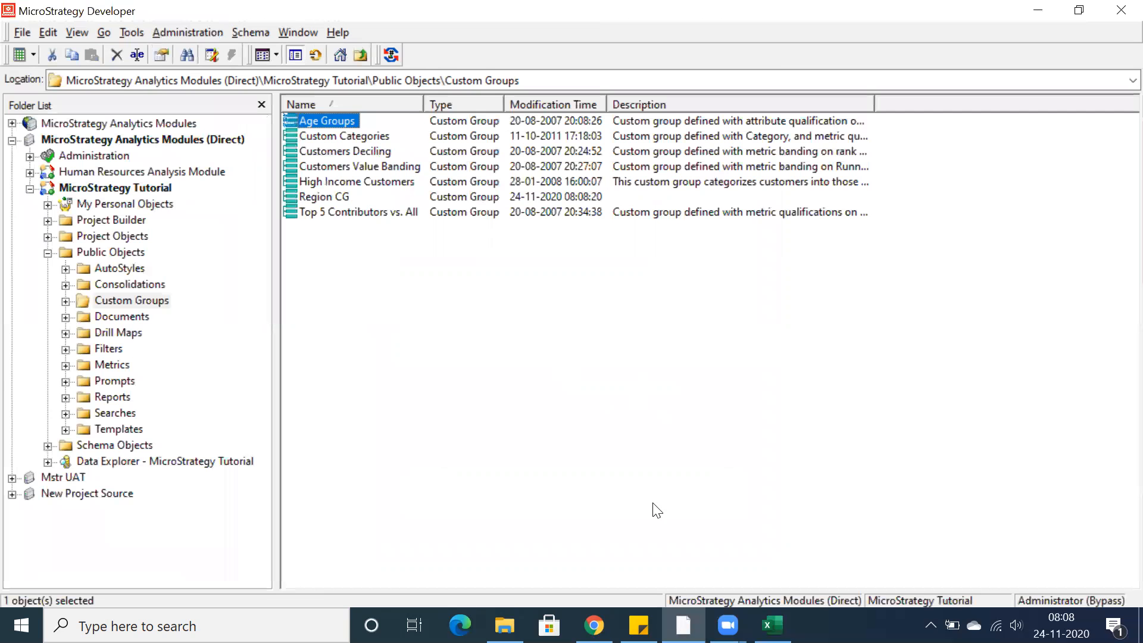
# Create a new blank report in the Reports folder under Public Objects
pyautogui.click(95, 399)
pyautogui.rightClick(340, 253)
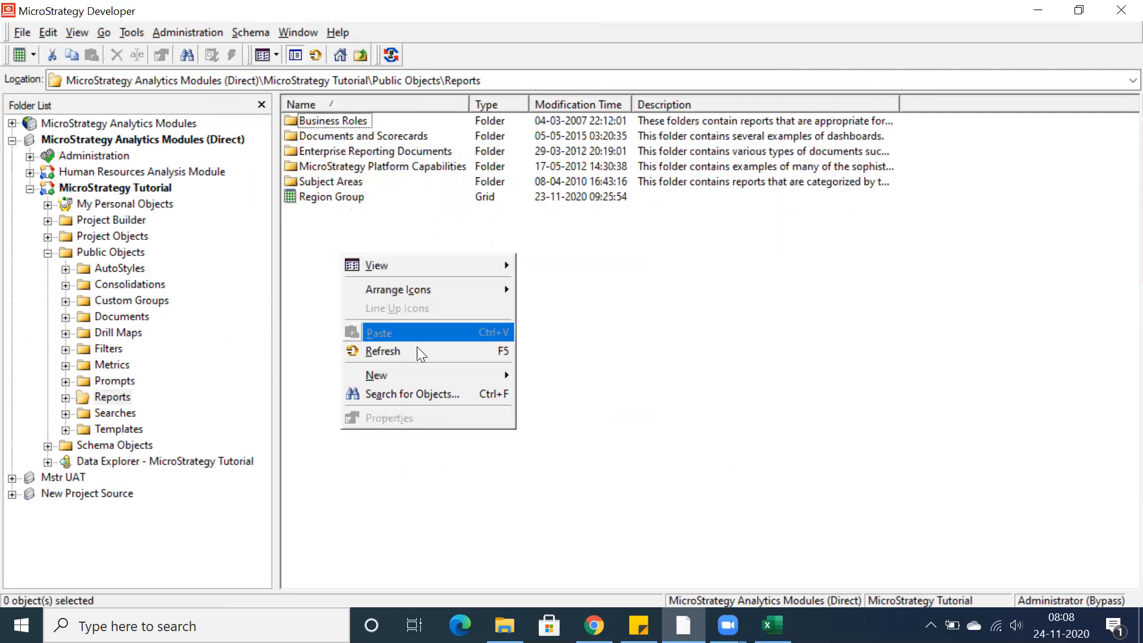
pyautogui.moveTo(416, 370)
pyautogui.press('r')
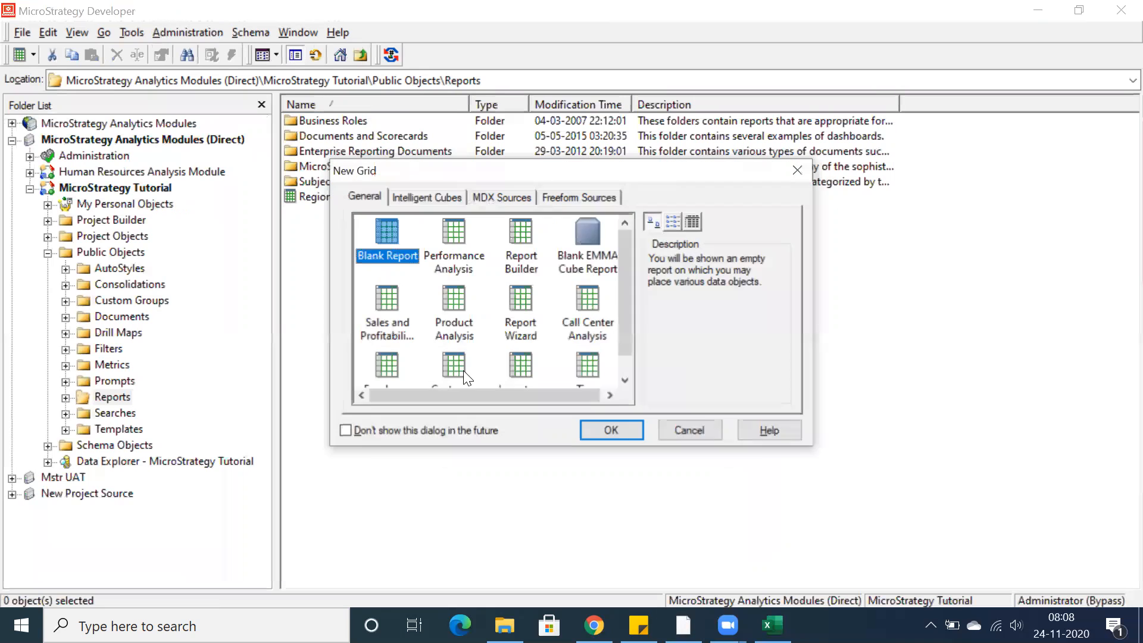
pyautogui.click(611, 431)
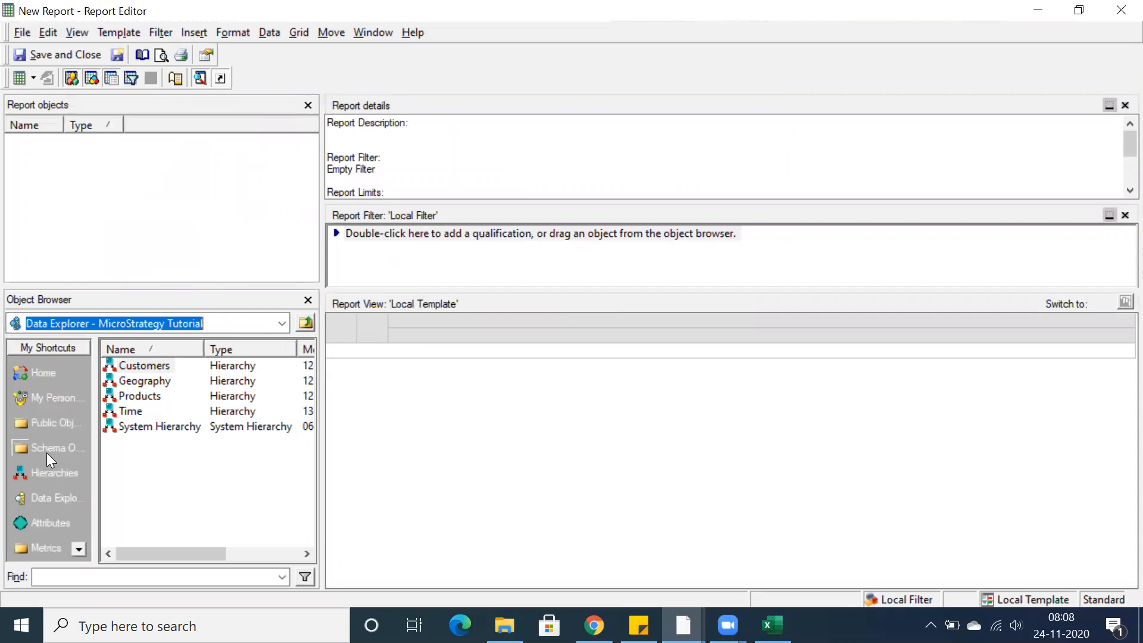
# Add the Region CG custom group from the Public Objects Custom Groups folder to the report
pyautogui.click(43, 420)
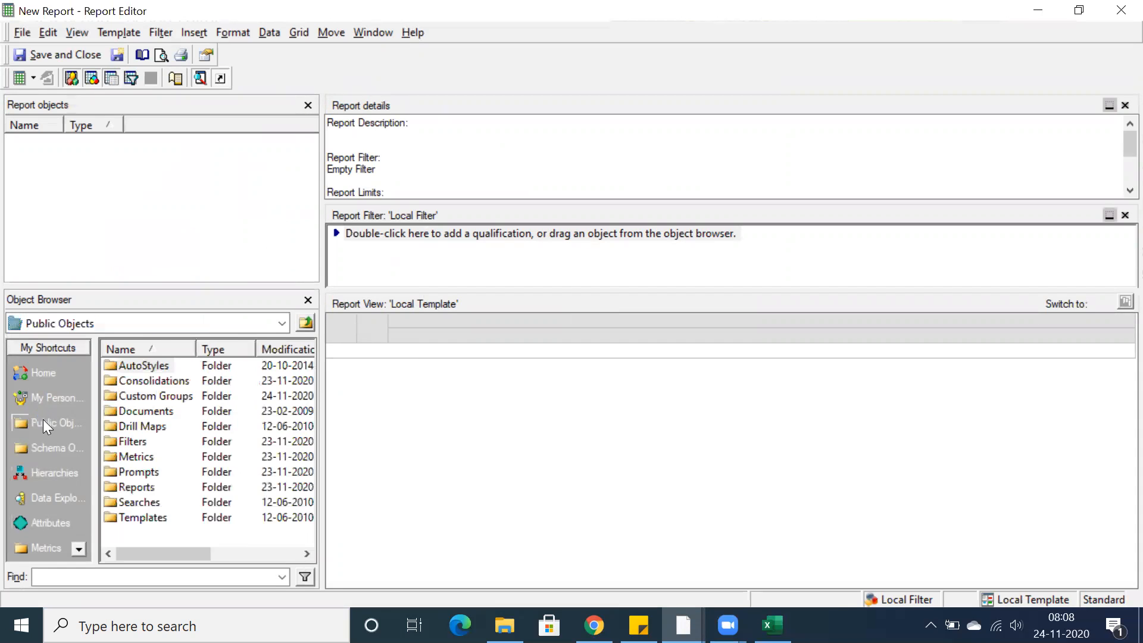
pyautogui.doubleClick(137, 394)
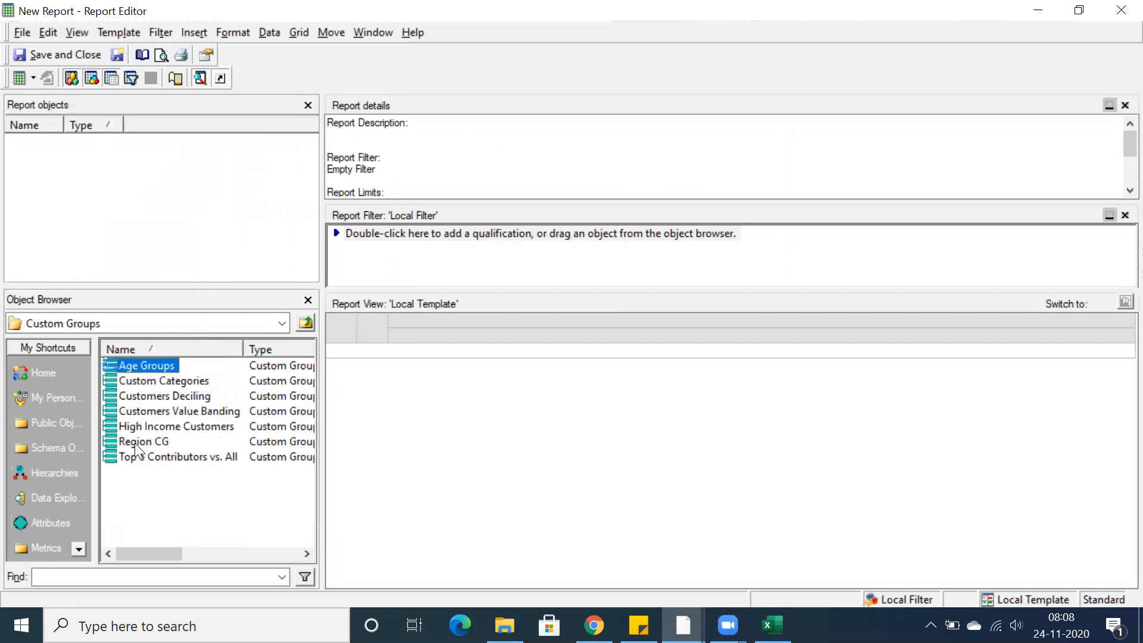
pyautogui.doubleClick(135, 443)
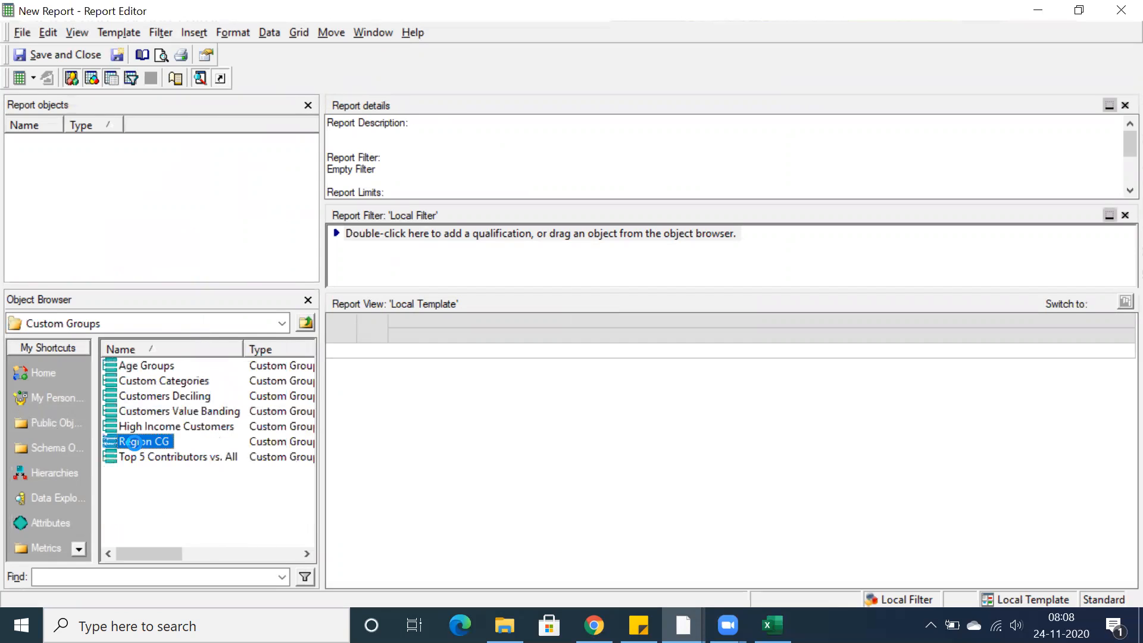
# Add the Profit metric from the Sales Metrics folder to the report and run it as a grid
pyautogui.click(34, 542)
pyautogui.doubleClick(136, 442)
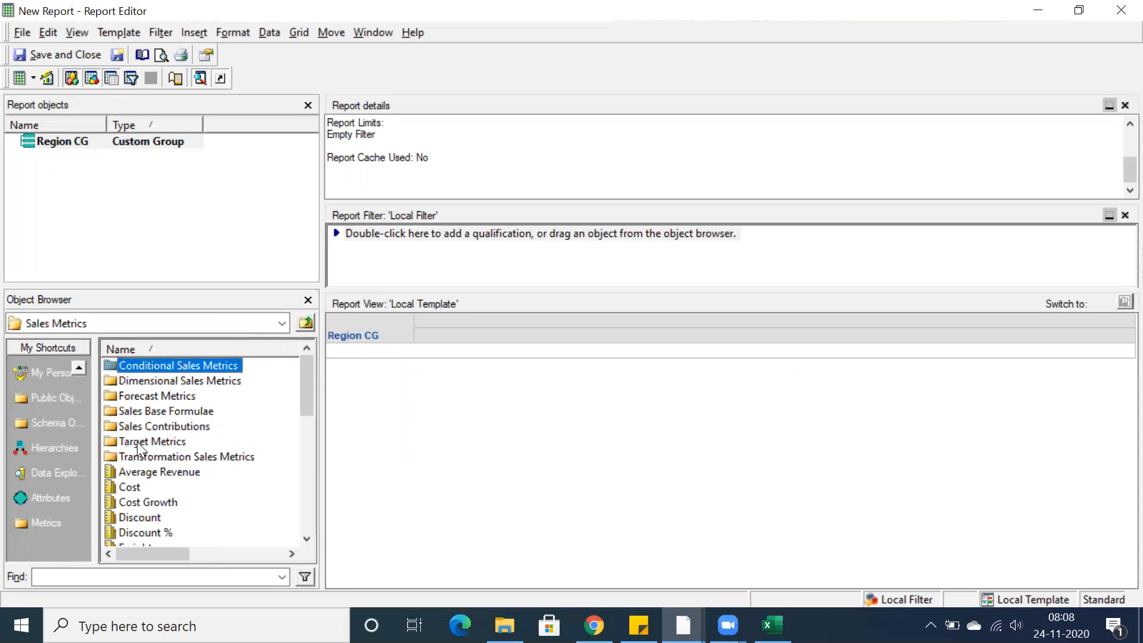
pyautogui.scroll(-2, 137, 441)
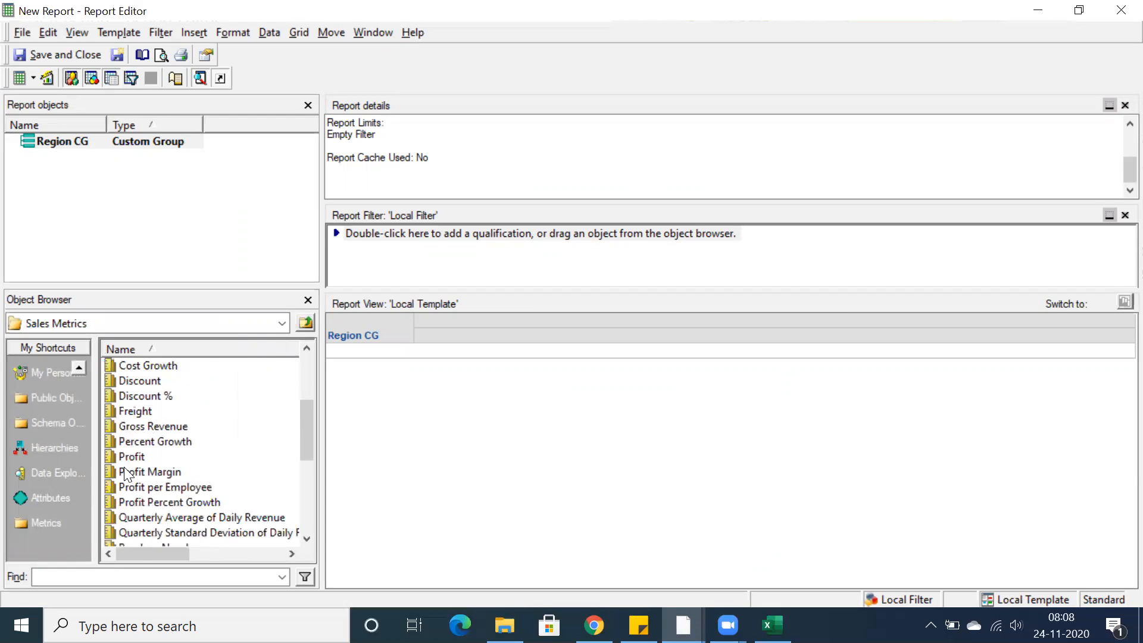
pyautogui.doubleClick(127, 456)
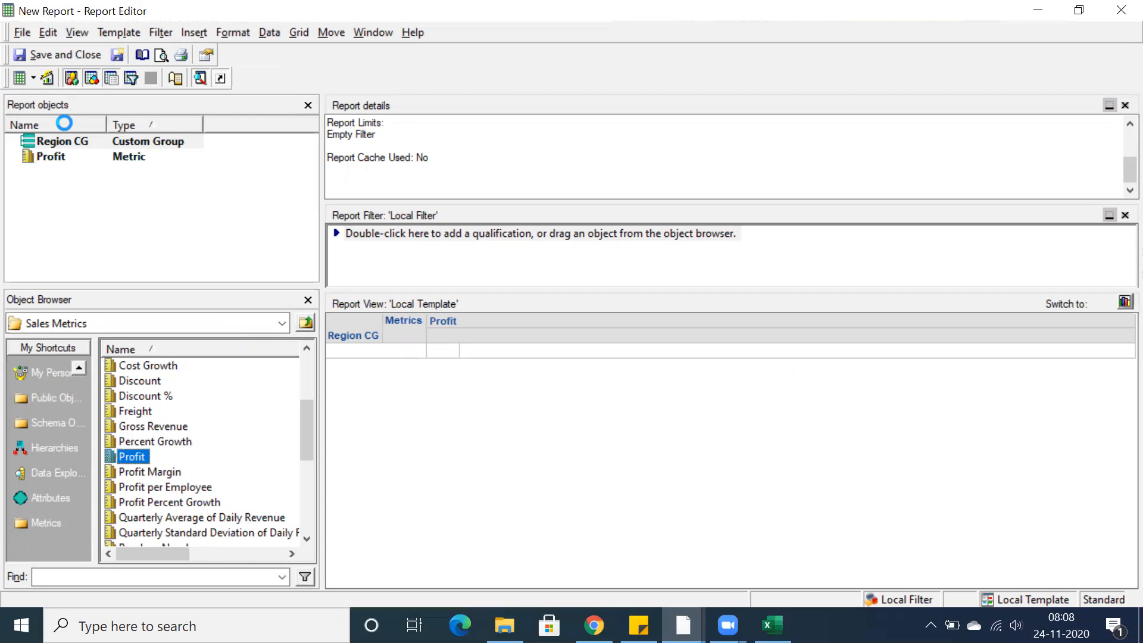
pyautogui.click(18, 80)
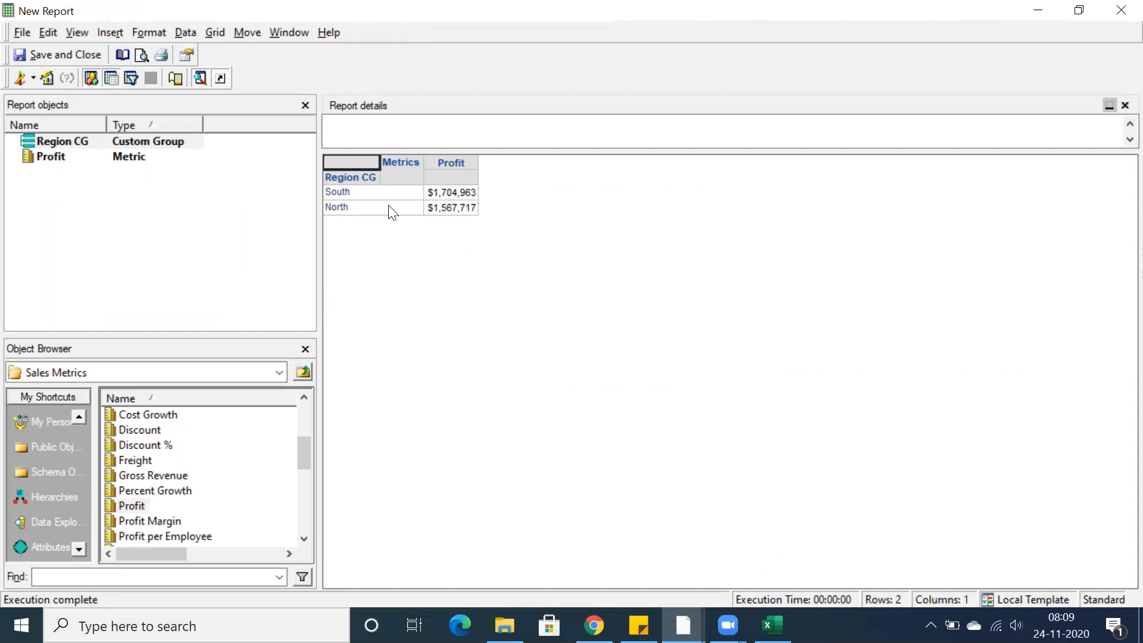
# Display the report's SQL and examine the Pass1 select expressions and REGION_ID conditions, then the remaining passes
pyautogui.click(32, 79)
pyautogui.click(38, 173)
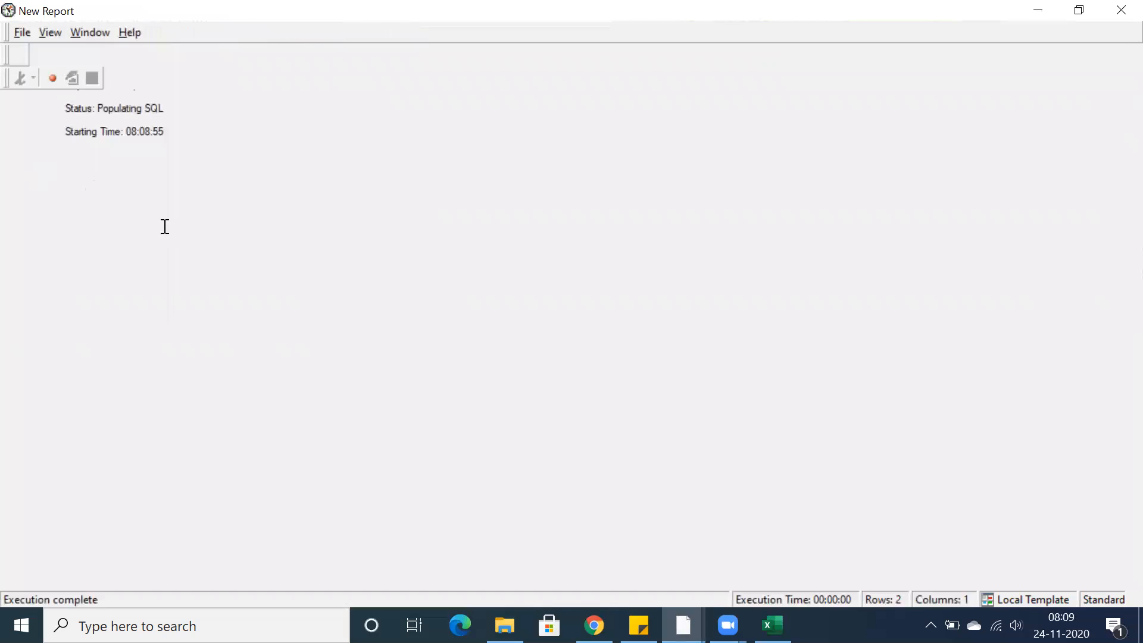
pyautogui.scroll(-9, 205, 234)
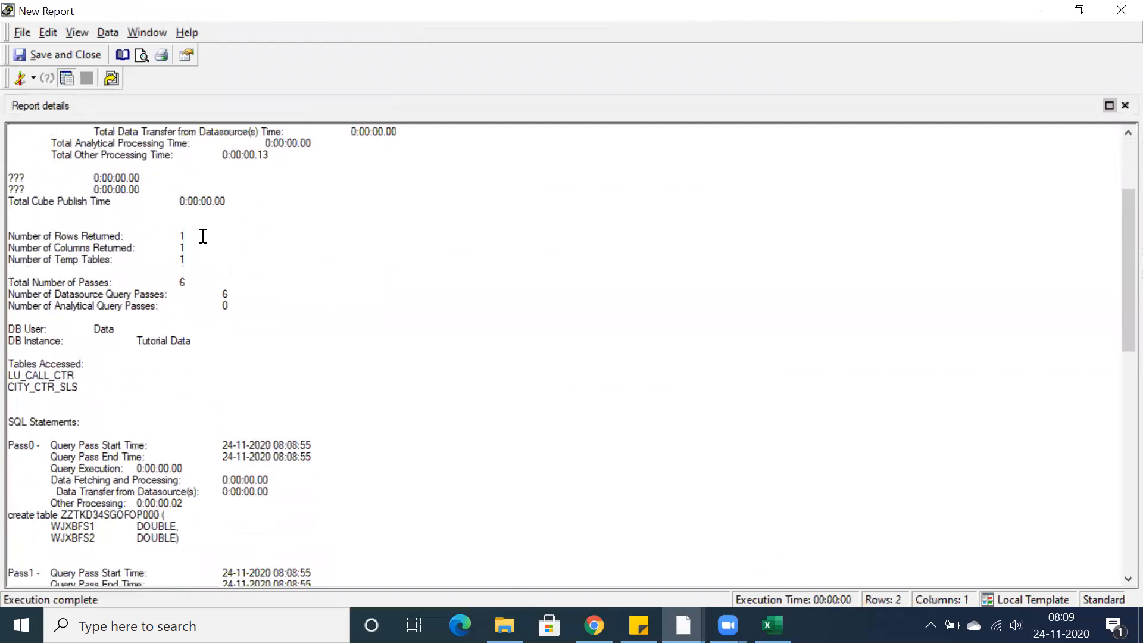
pyautogui.scroll(-5, 203, 236)
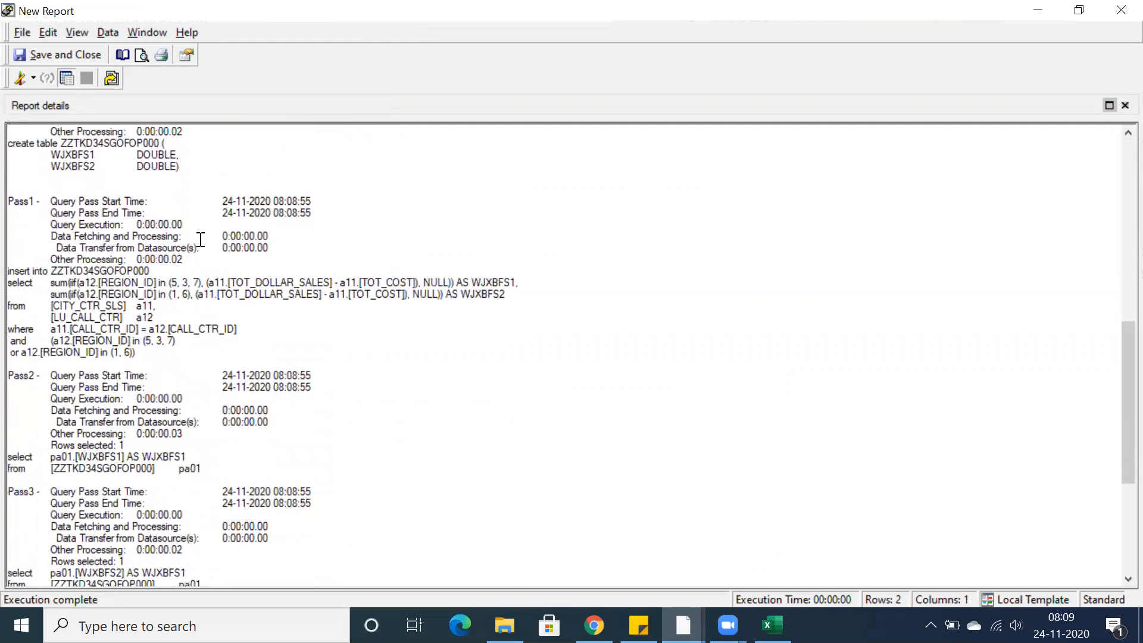
pyautogui.moveTo(168, 348); pyautogui.dragTo(499, 303)
pyautogui.click(155, 354)
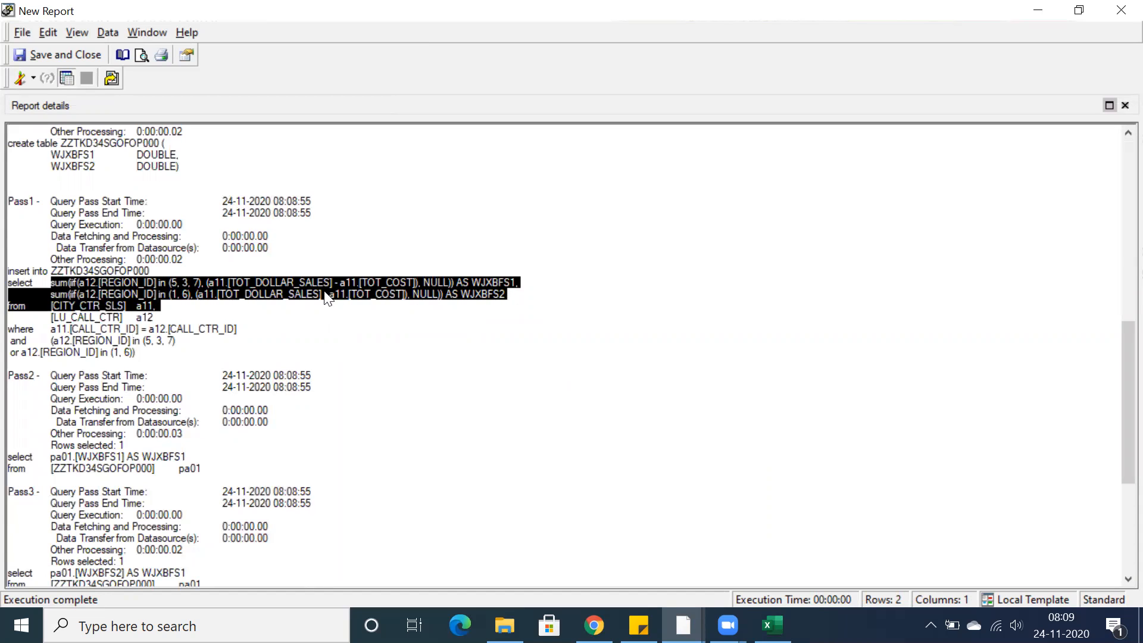
pyautogui.click(163, 307)
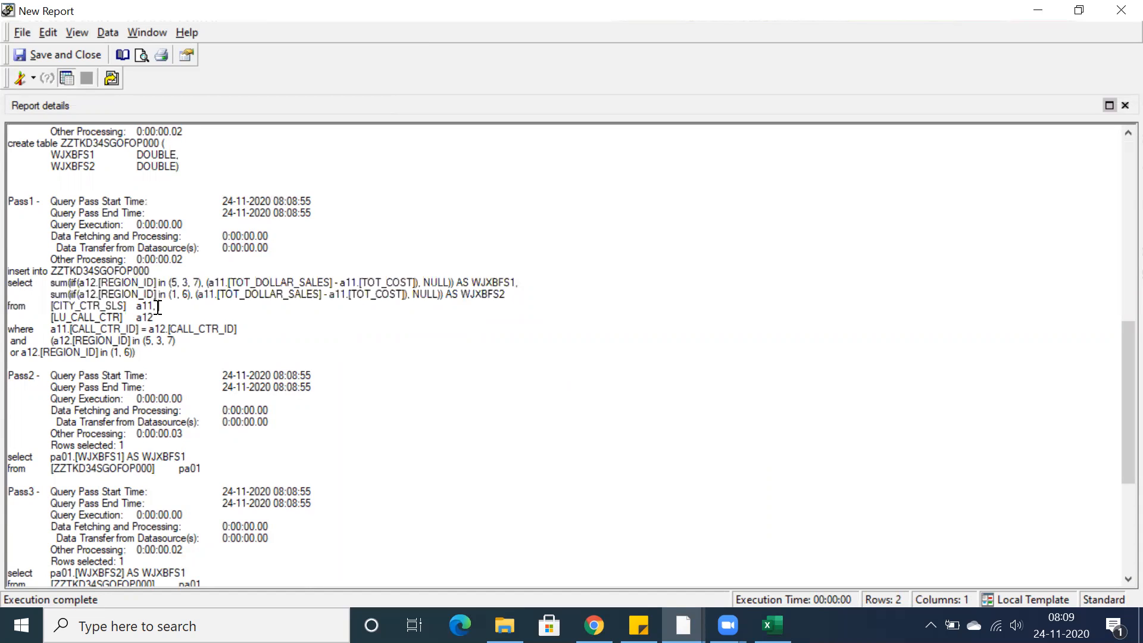
pyautogui.moveTo(175, 341); pyautogui.dragTo(139, 332)
pyautogui.scroll(-4, 143, 332)
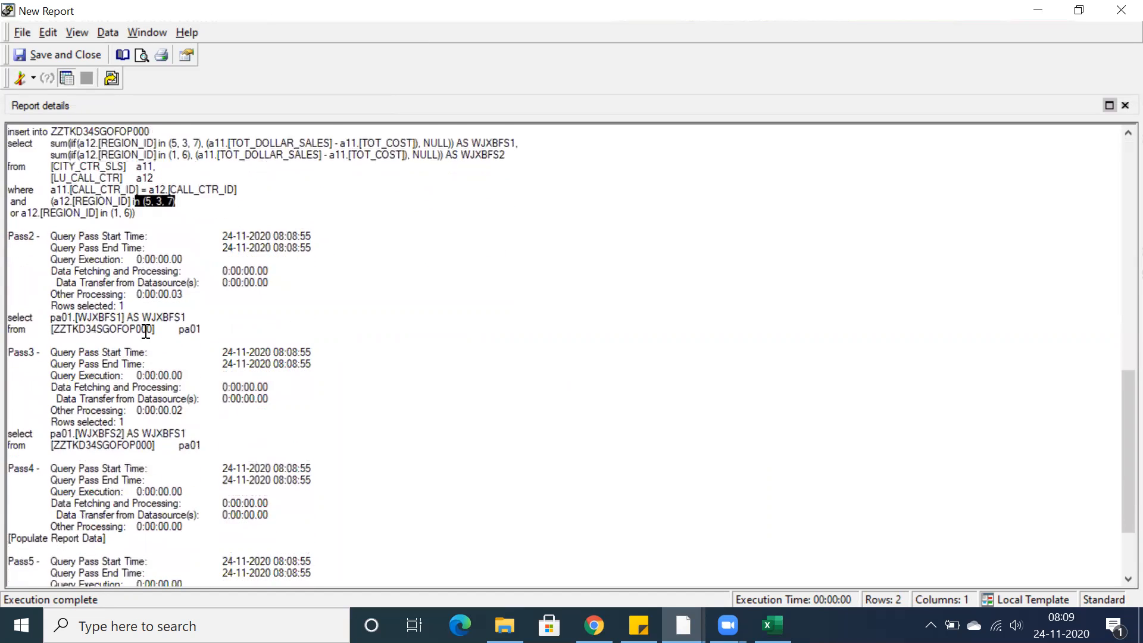
pyautogui.scroll(-2, 143, 339)
pyautogui.scroll(-1, 103, 399)
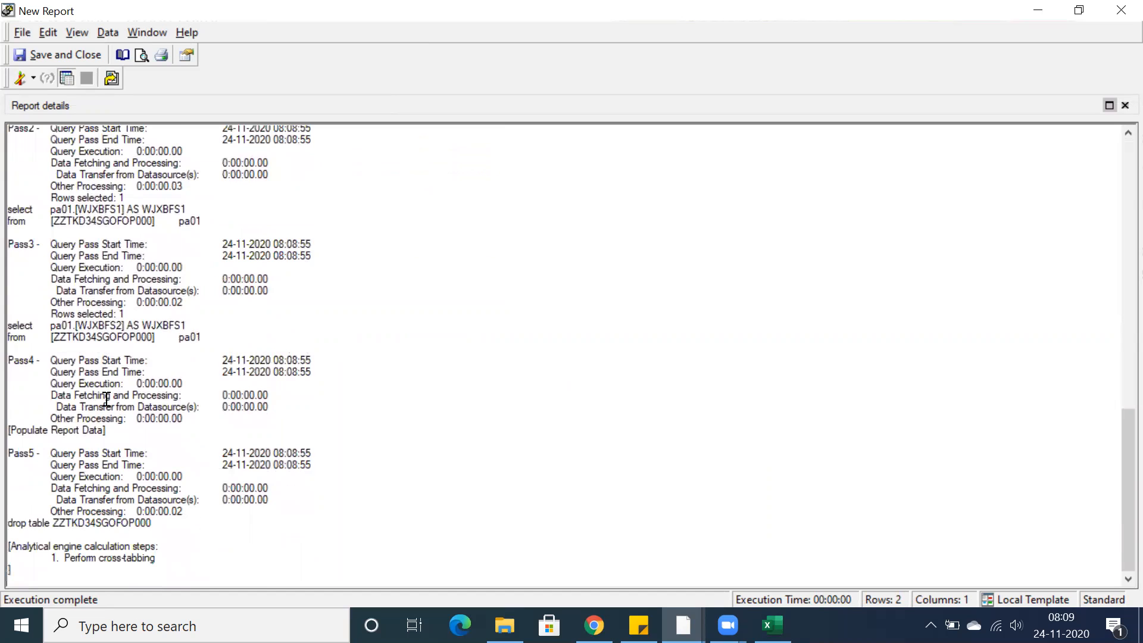
# Review the Pass1 insert statement again, compare it with the following passes, and check the query summary and accessed tables
pyautogui.scroll(10, 106, 399)
pyautogui.scroll(-4, 196, 379)
pyautogui.moveTo(171, 387); pyautogui.dragTo(49, 325)
pyautogui.scroll(-1, 36, 415)
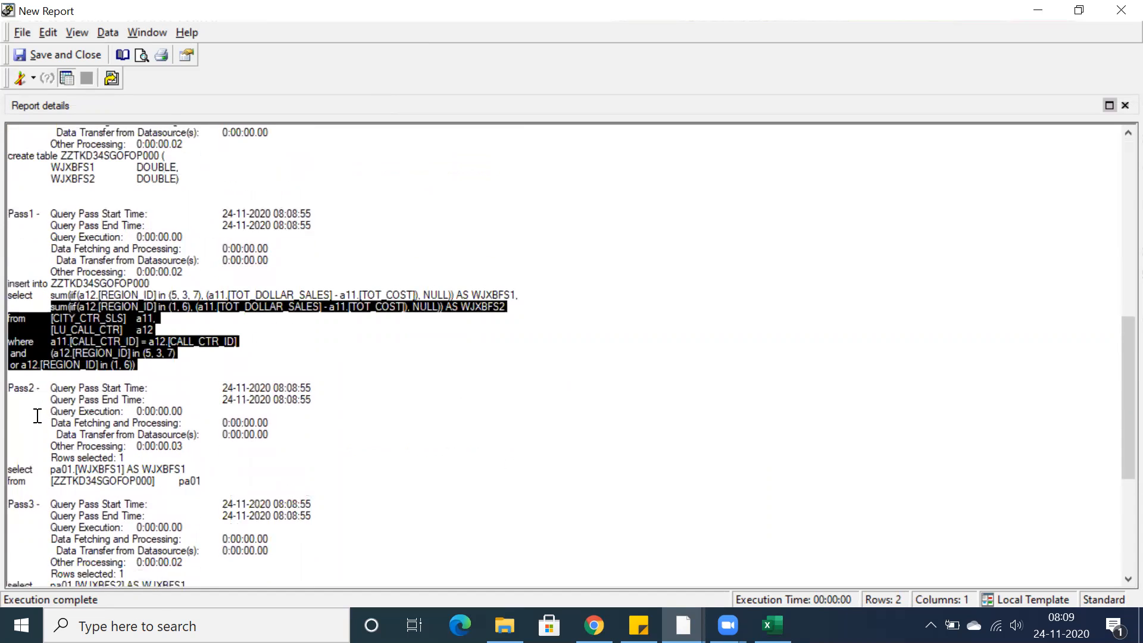
pyautogui.scroll(-3, 37, 415)
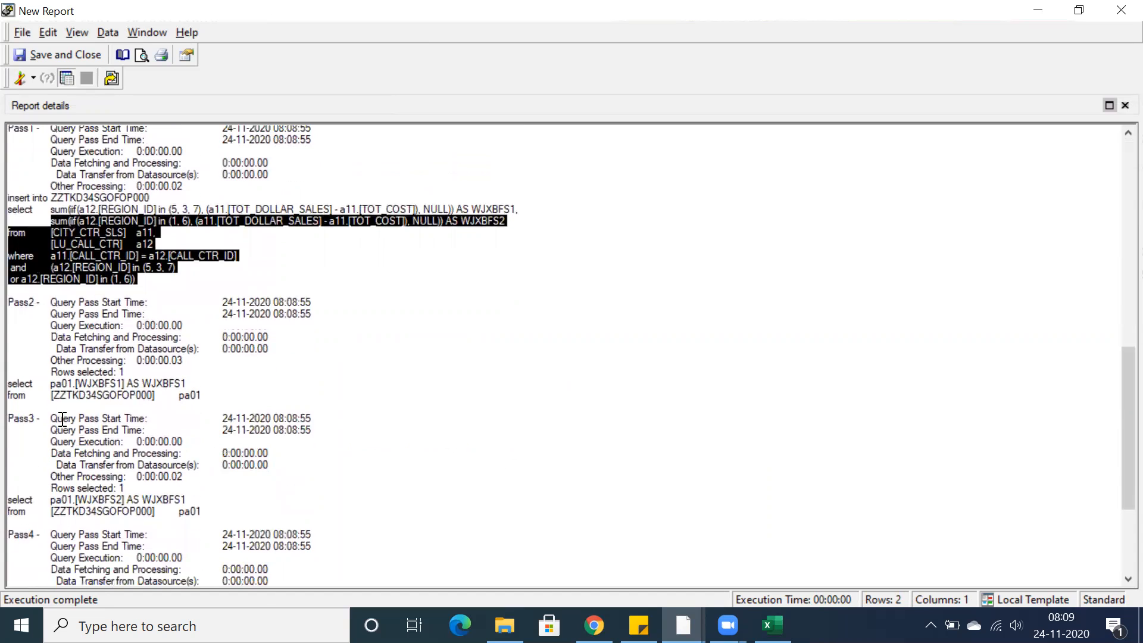
pyautogui.scroll(-1, 174, 397)
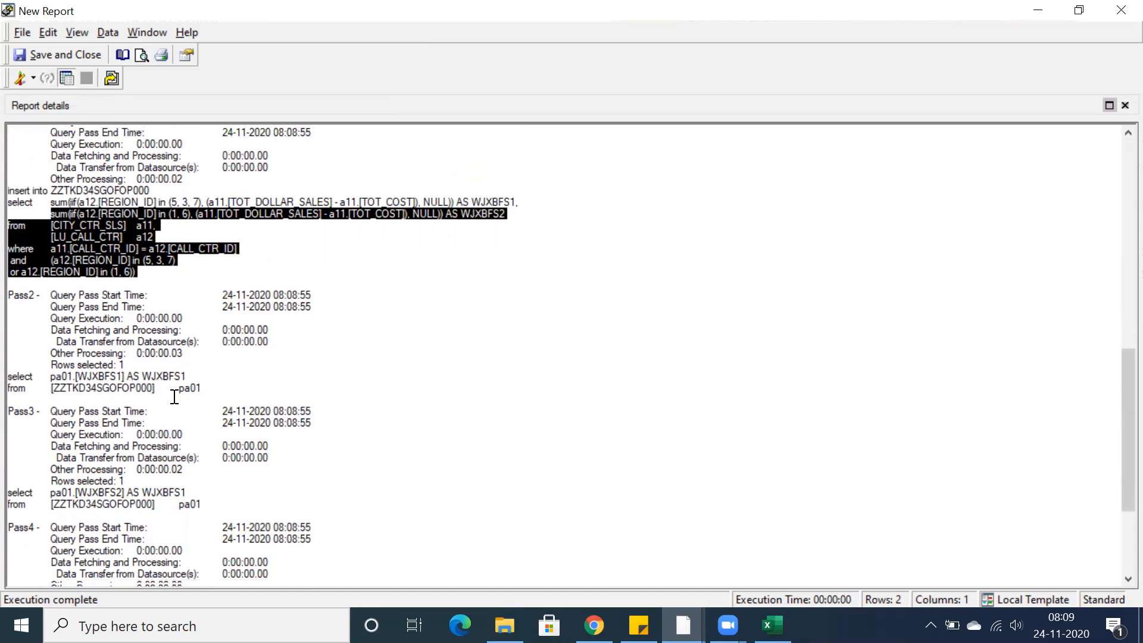
pyautogui.scroll(-4, 167, 399)
pyautogui.scroll(9, 159, 400)
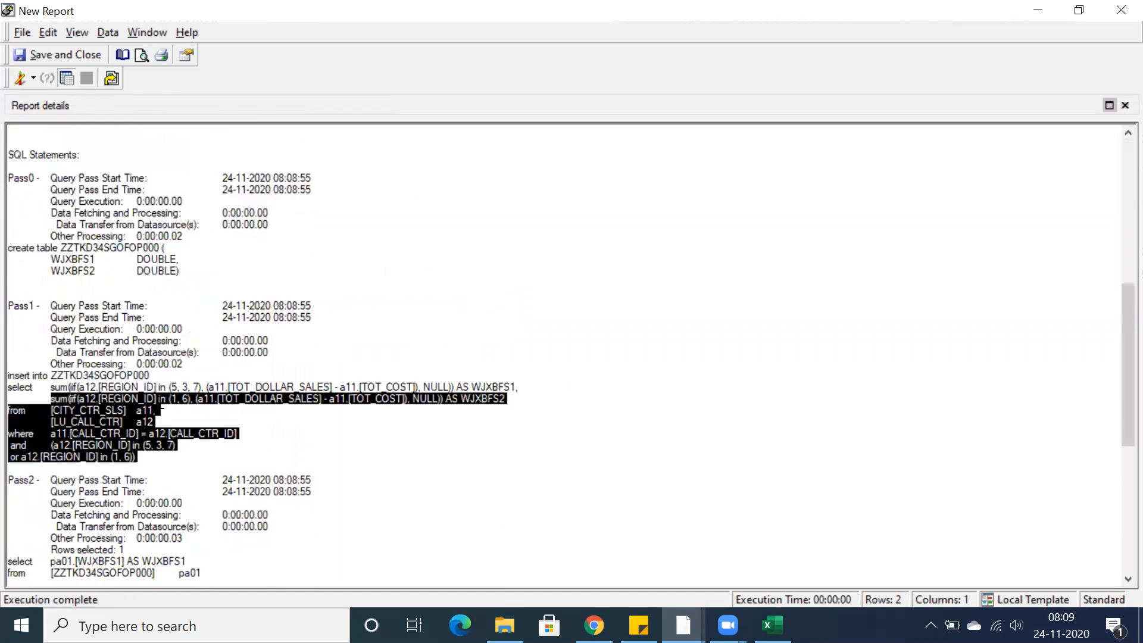
pyautogui.scroll(13, 159, 402)
pyautogui.scroll(-5, 160, 401)
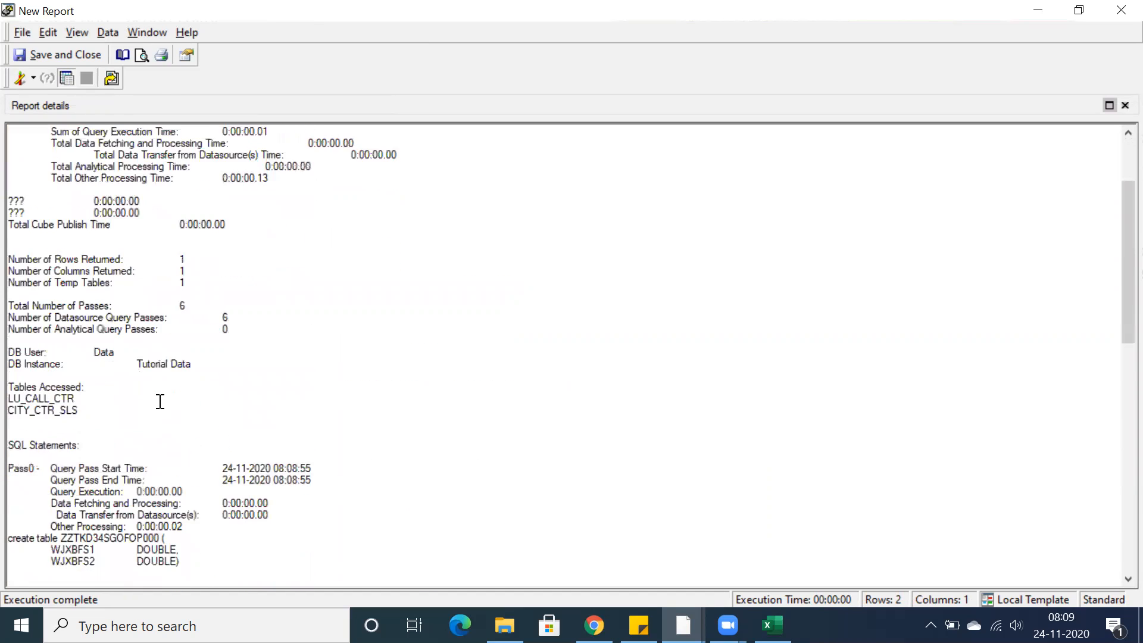
# Examine the Pass1 select statement with its REGION_ID conditions and source tables, together with the start of the following pass
pyautogui.scroll(-7, 178, 452)
pyautogui.click(173, 468)
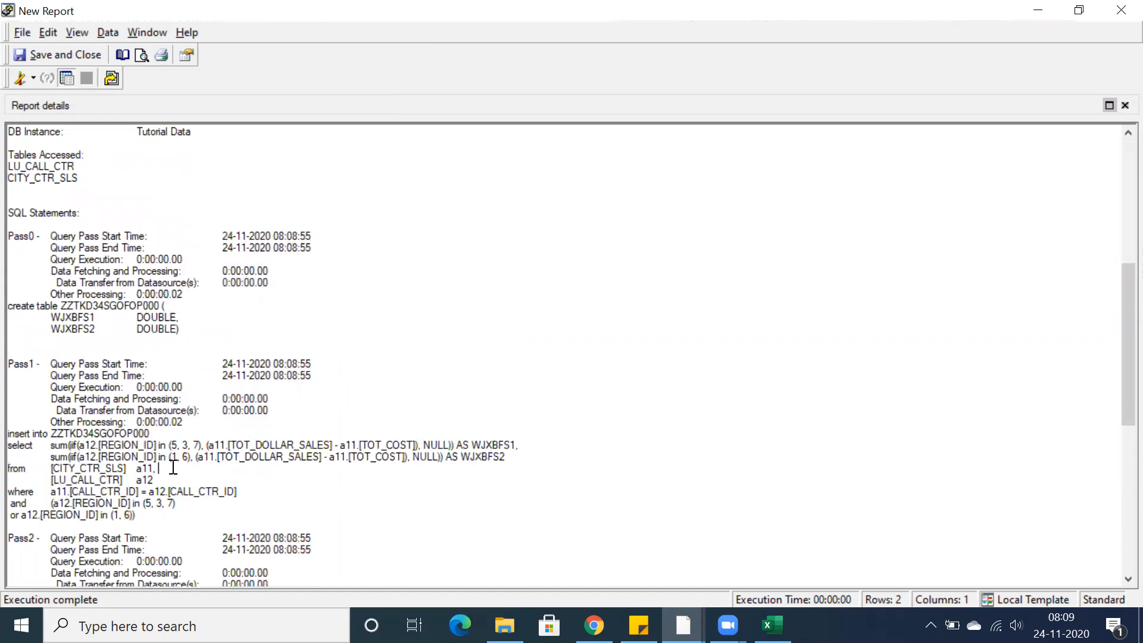
pyautogui.scroll(-2, 168, 449)
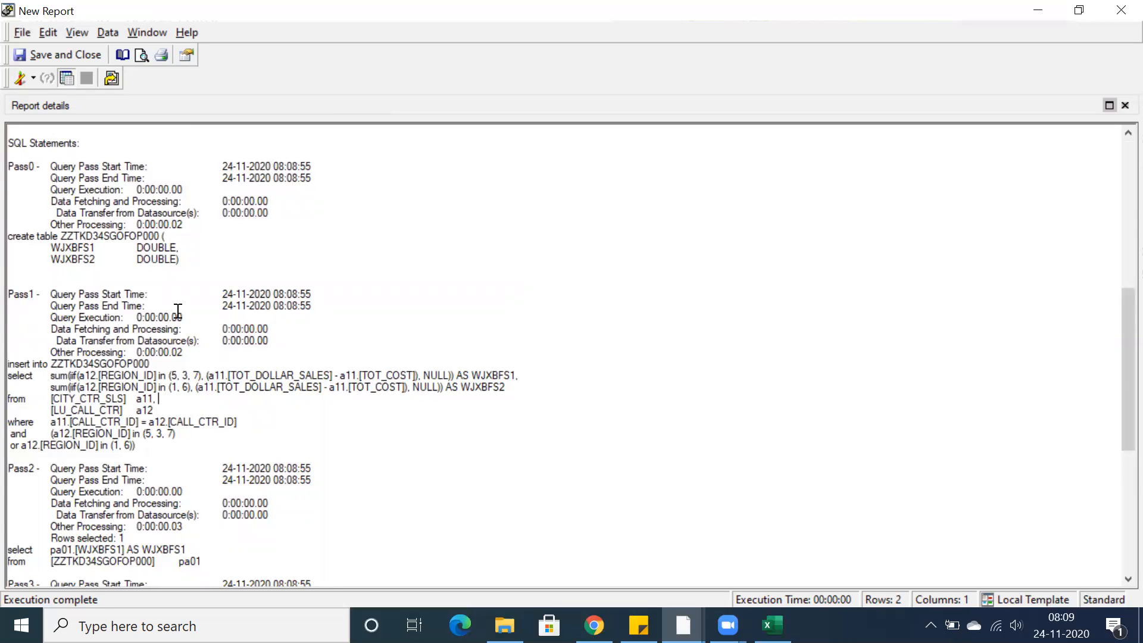
# Return the report to its grid display and save it as Region CG in the Reports folder
pyautogui.click(34, 78)
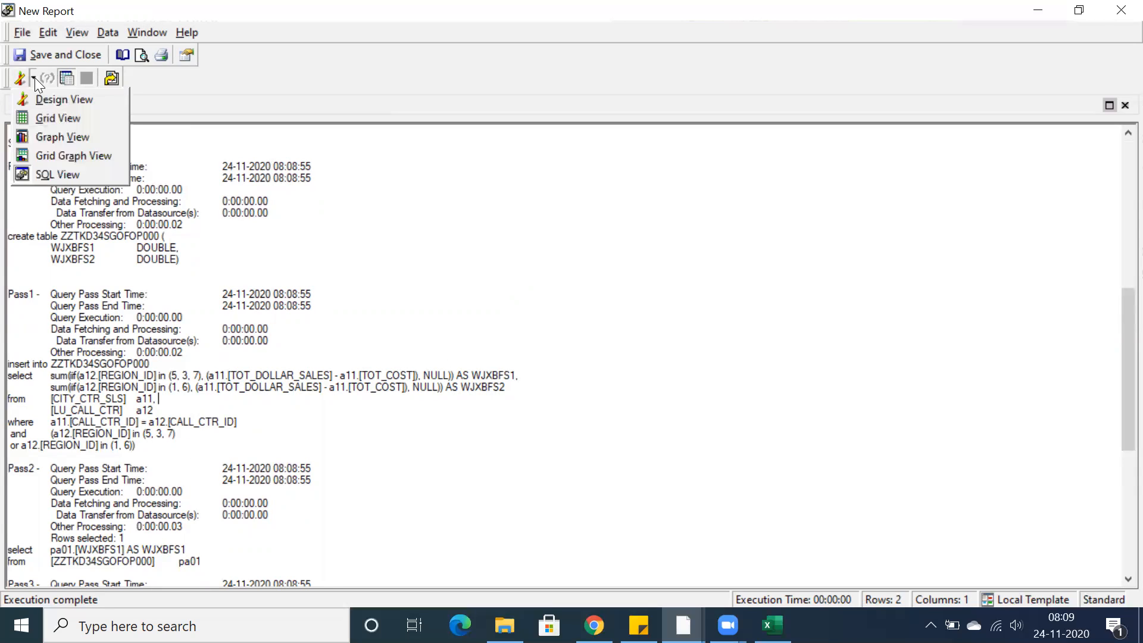
pyautogui.click(55, 117)
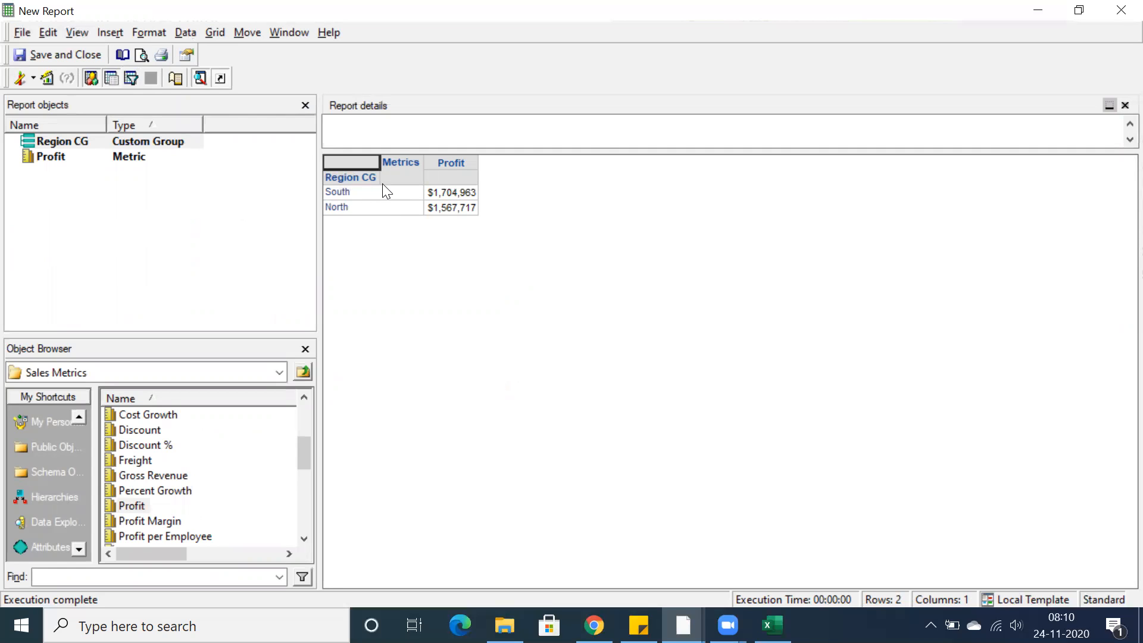
pyautogui.click(41, 60)
pyautogui.write('Region CG')
pyautogui.press('Return')
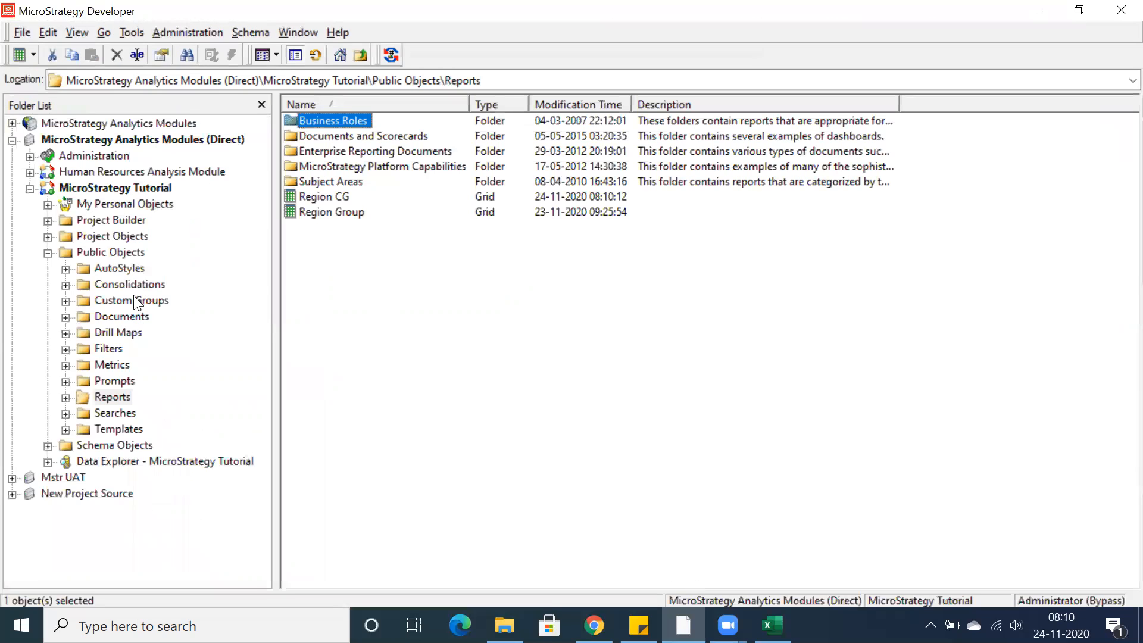
# Edit the Region CG custom group and set the South element to show the element names and individual items, expanding them if possible
pyautogui.click(119, 300)
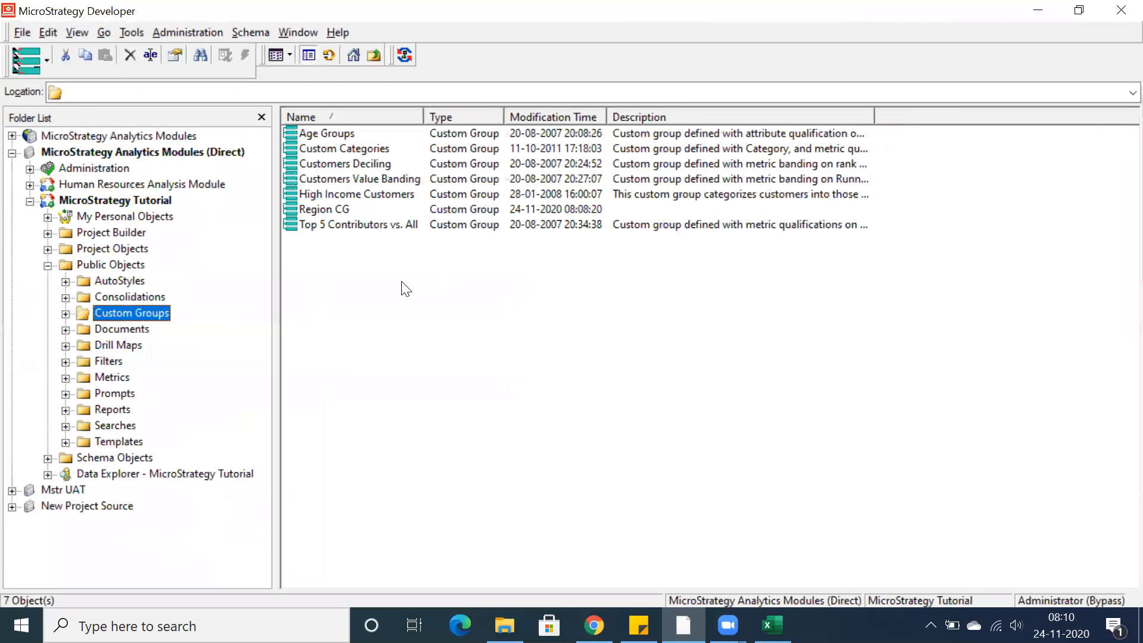
pyautogui.rightClick(335, 206)
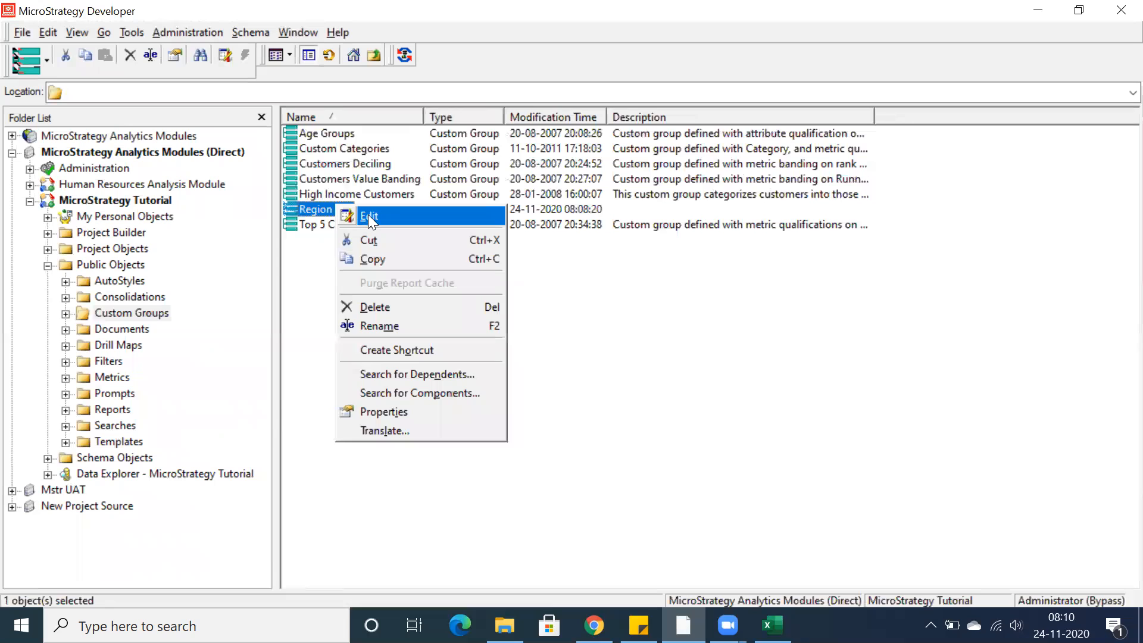
pyautogui.click(368, 215)
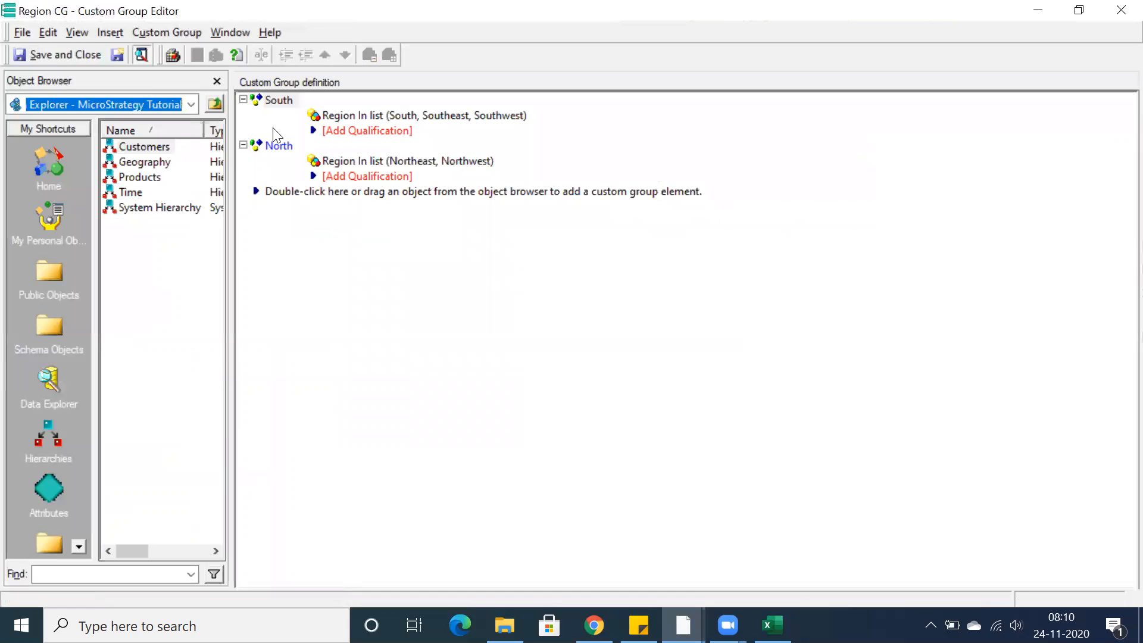
pyautogui.rightClick(267, 99)
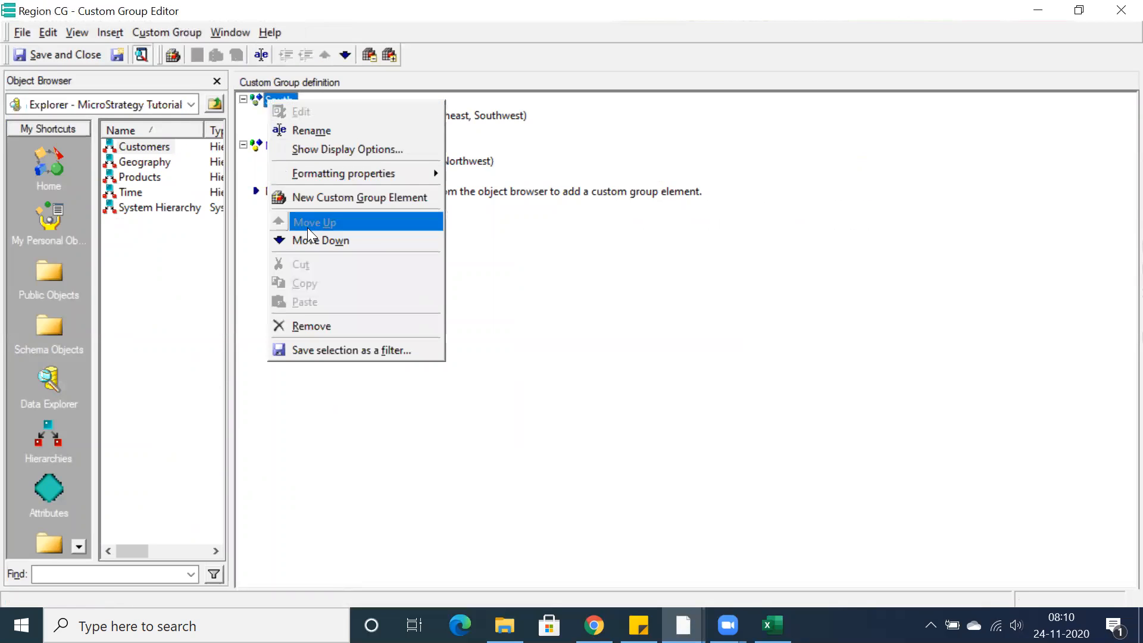
pyautogui.click(336, 148)
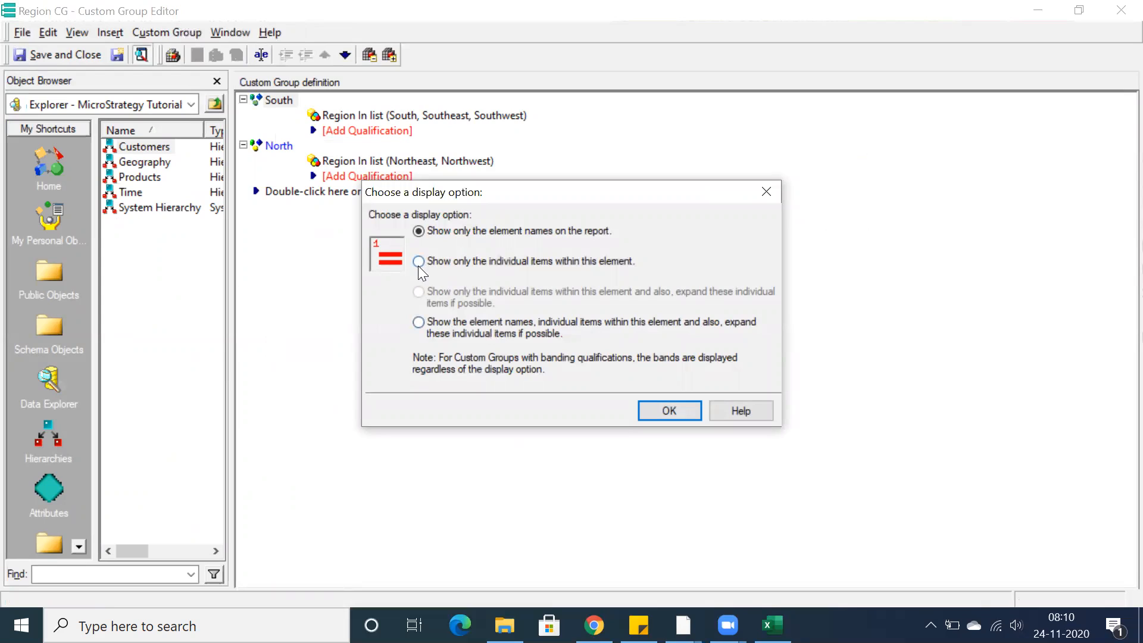
pyautogui.click(421, 324)
pyautogui.click(669, 410)
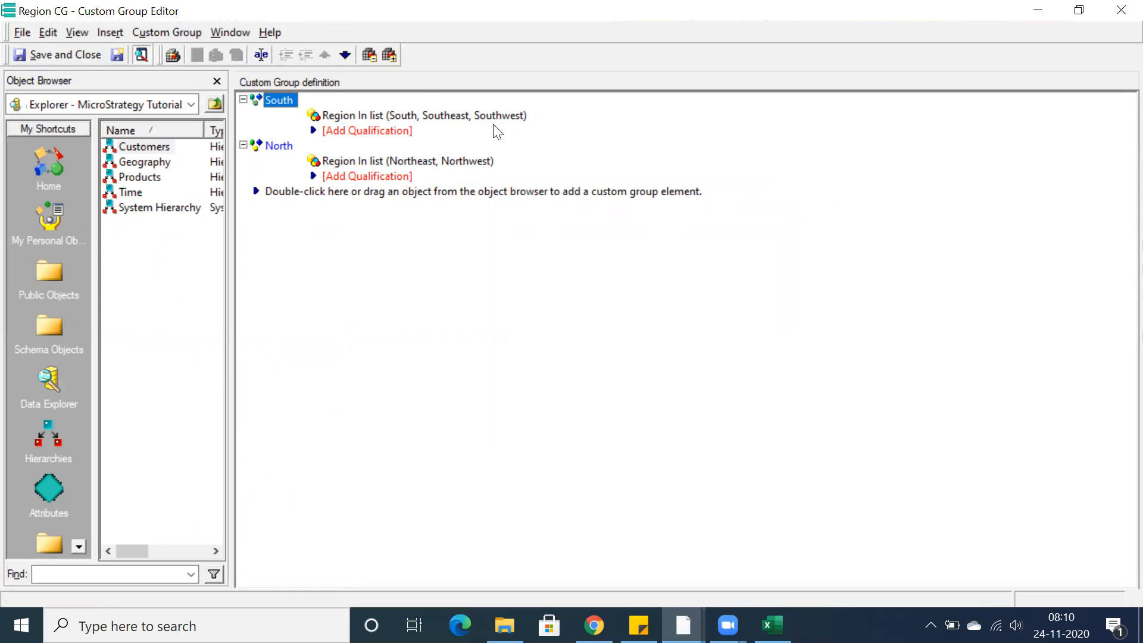
# Set the North element to show element names and expanded individual items, and save the custom group without a change comment
pyautogui.rightClick(278, 144)
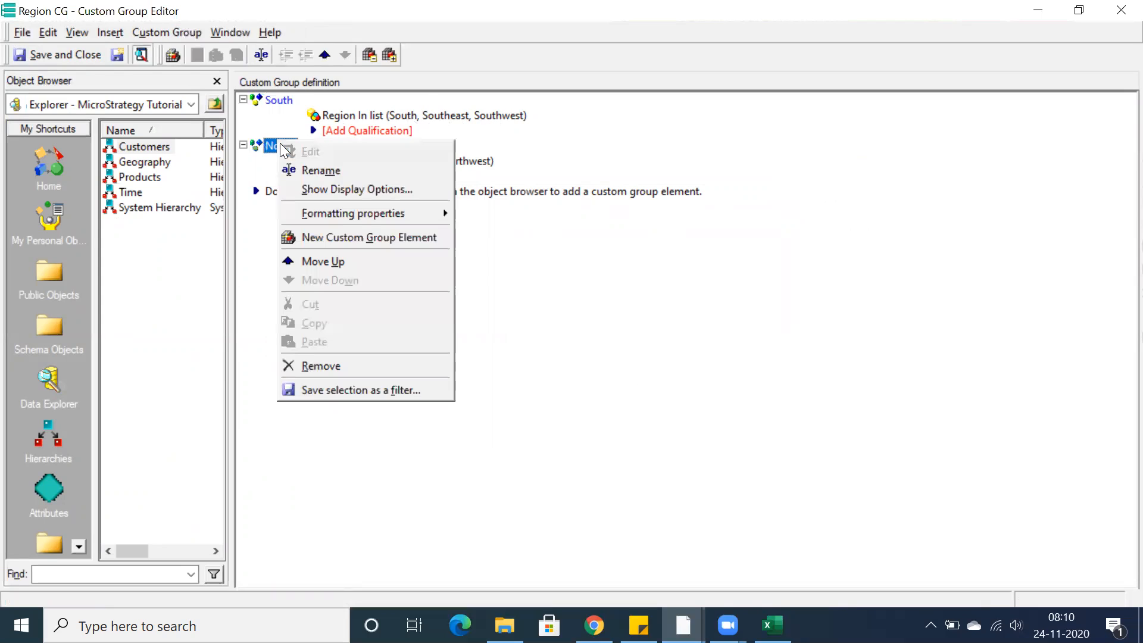
pyautogui.click(317, 187)
pyautogui.click(418, 322)
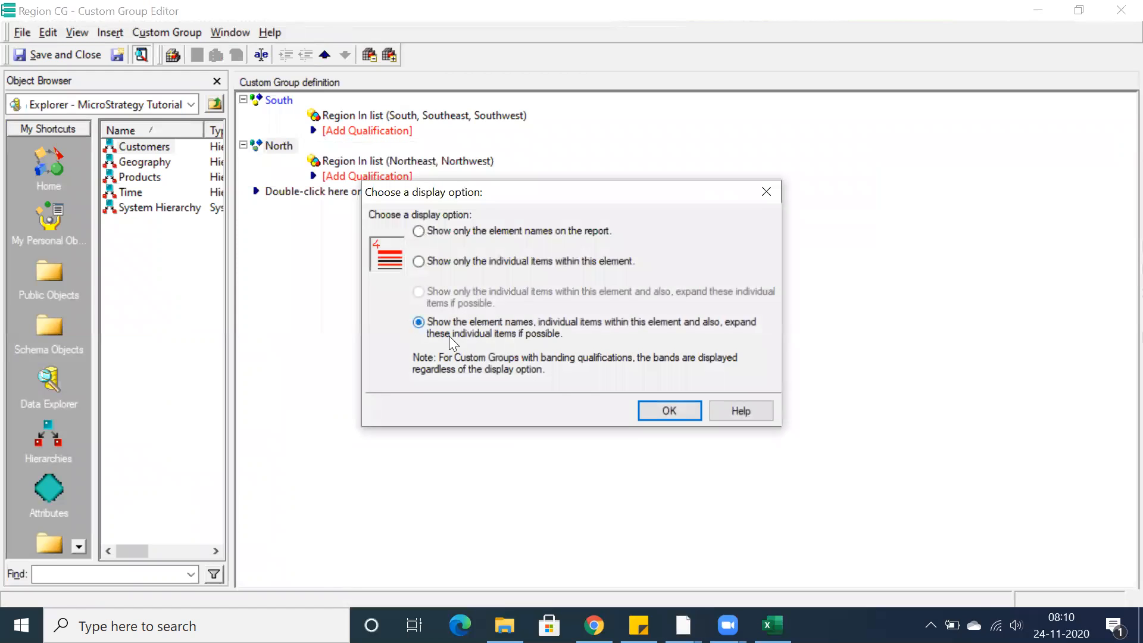
pyautogui.click(661, 410)
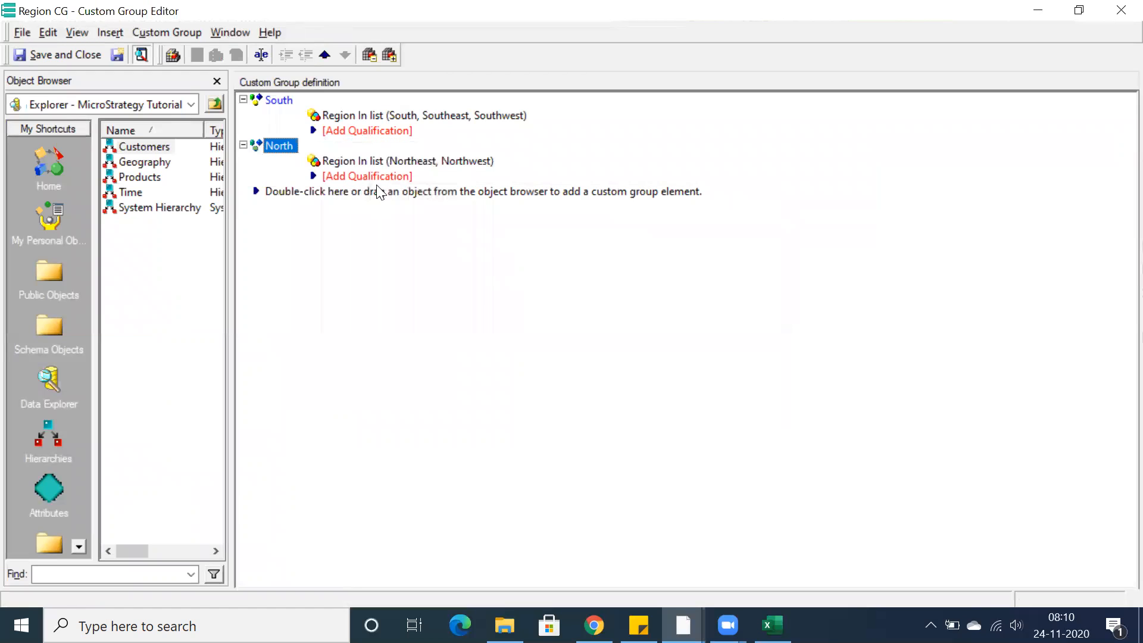
pyautogui.click(50, 55)
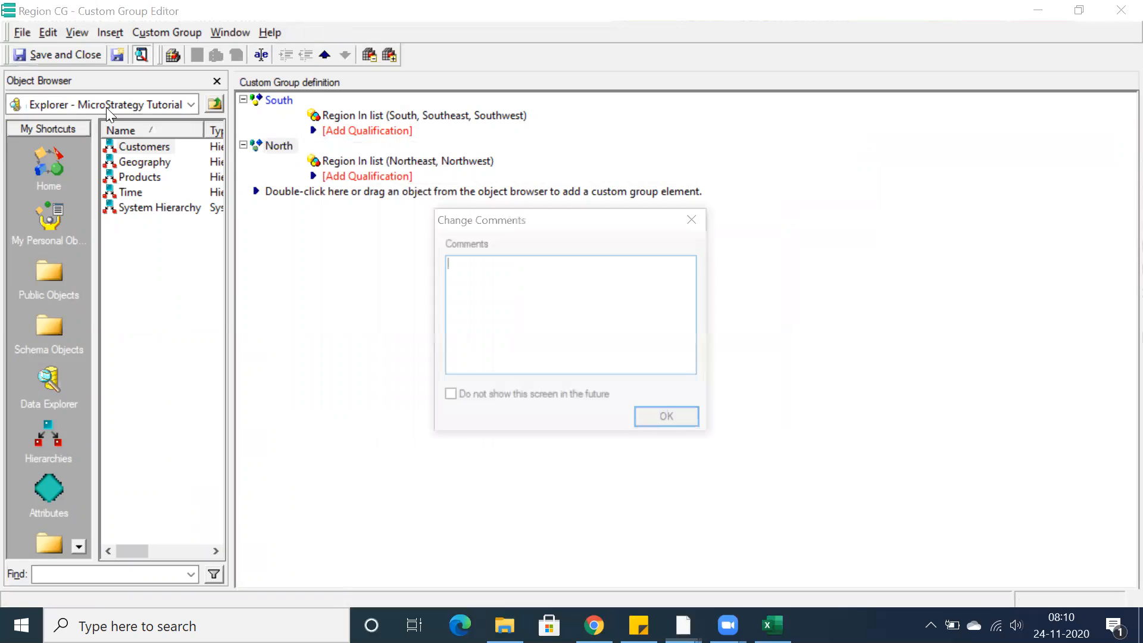
pyautogui.click(669, 420)
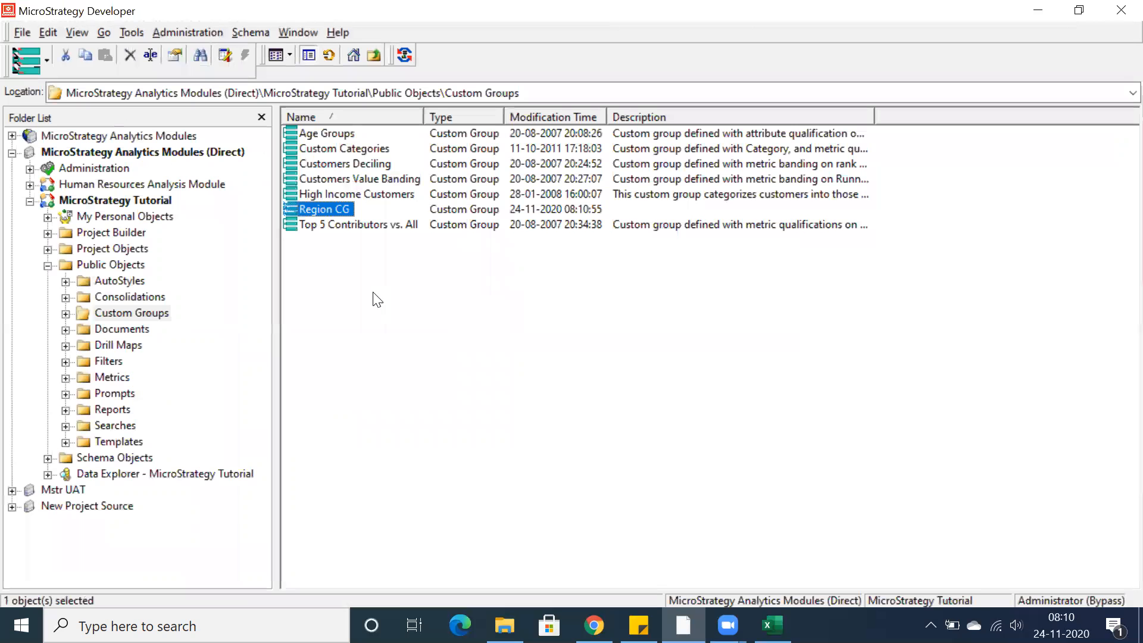
# Run the Region CG report and compare the South group's profit with its Southeast, South and Southwest items
pyautogui.click(108, 409)
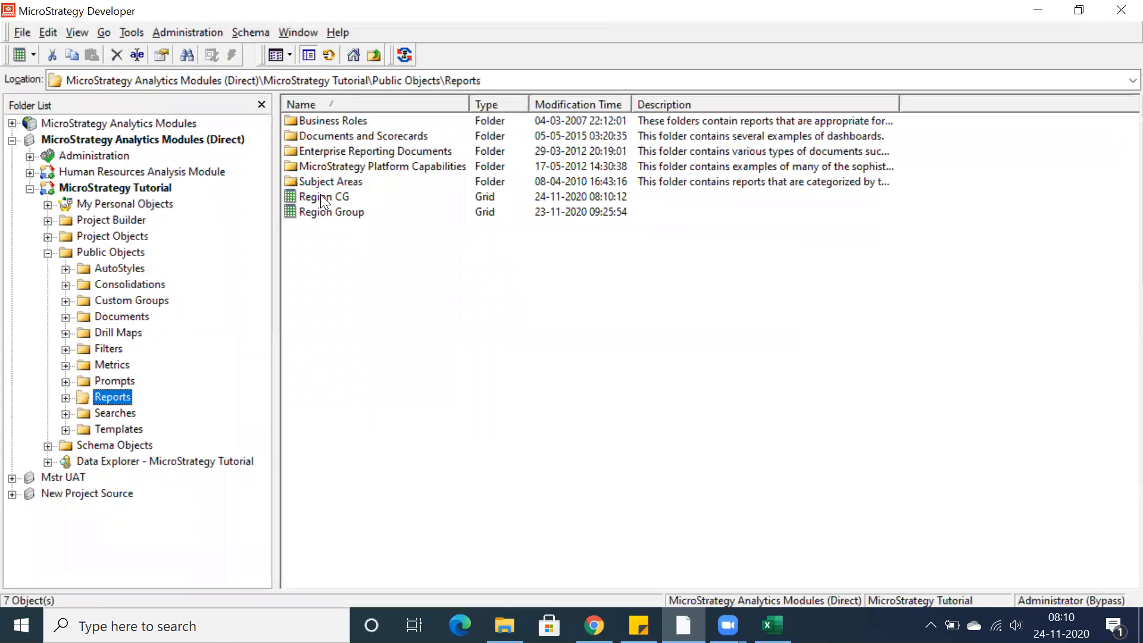
pyautogui.doubleClick(322, 201)
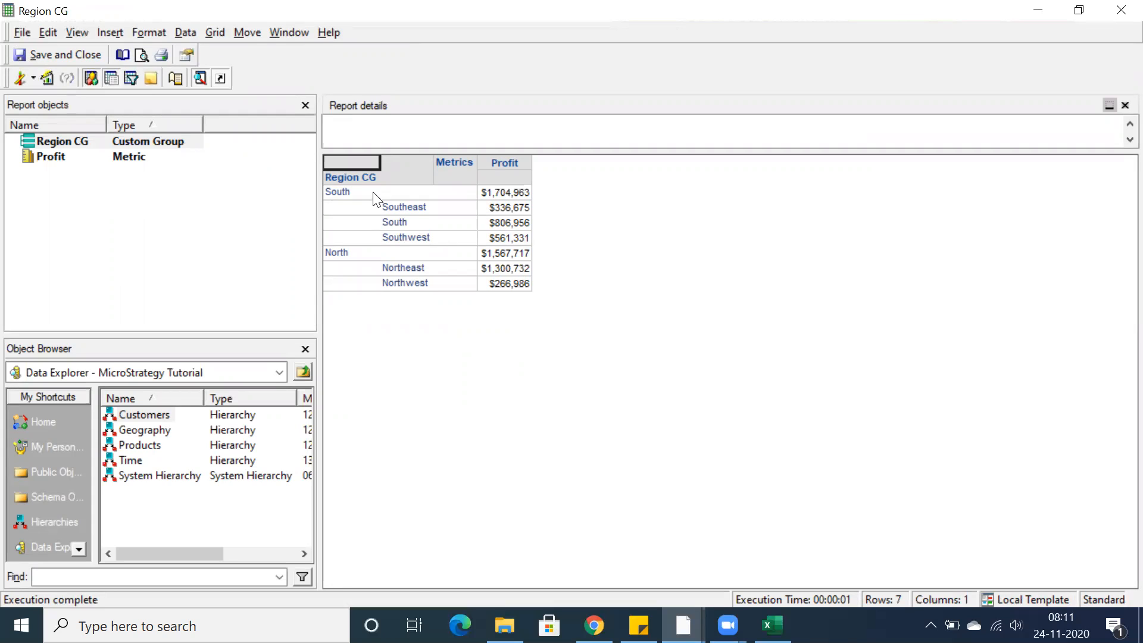
pyautogui.click(345, 190)
pyautogui.click(490, 194)
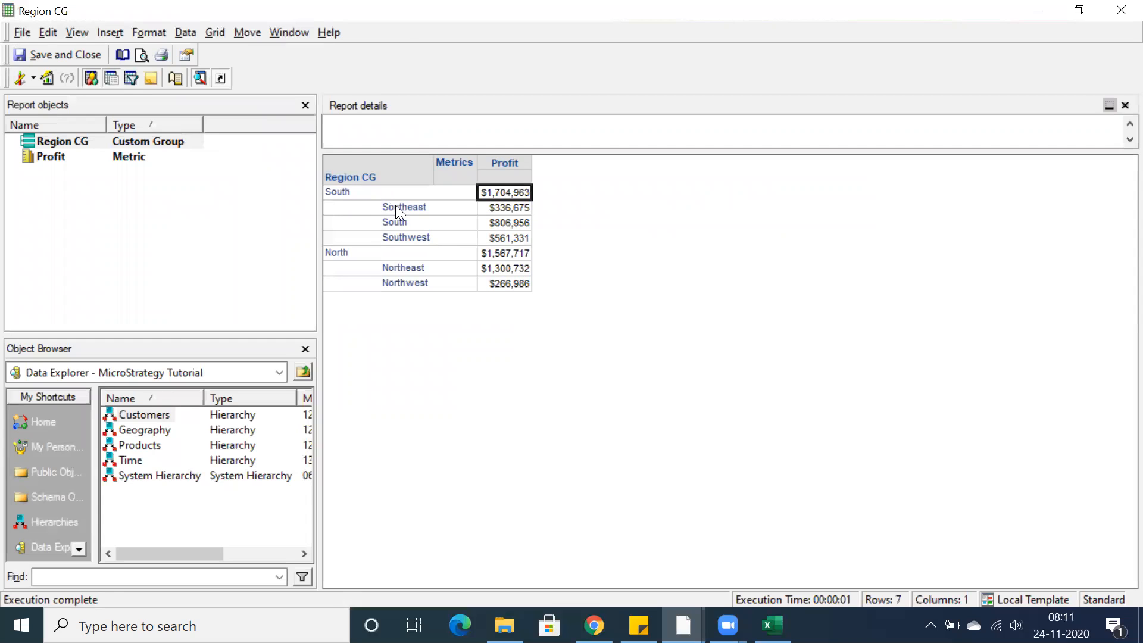
pyautogui.moveTo(398, 206); pyautogui.dragTo(415, 245)
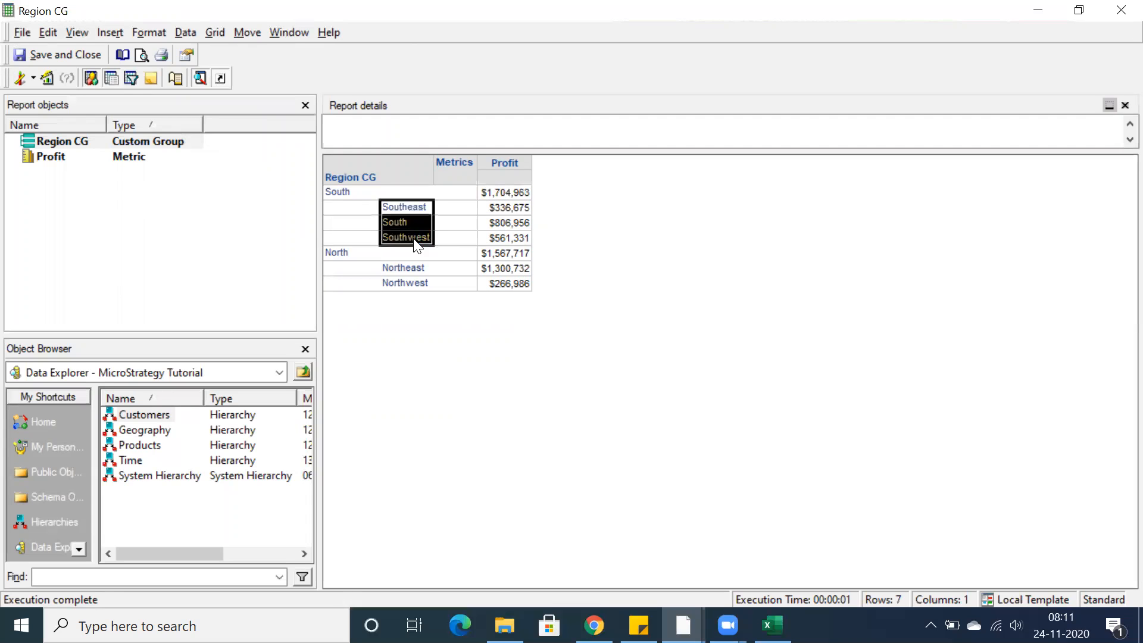
pyautogui.click(498, 209)
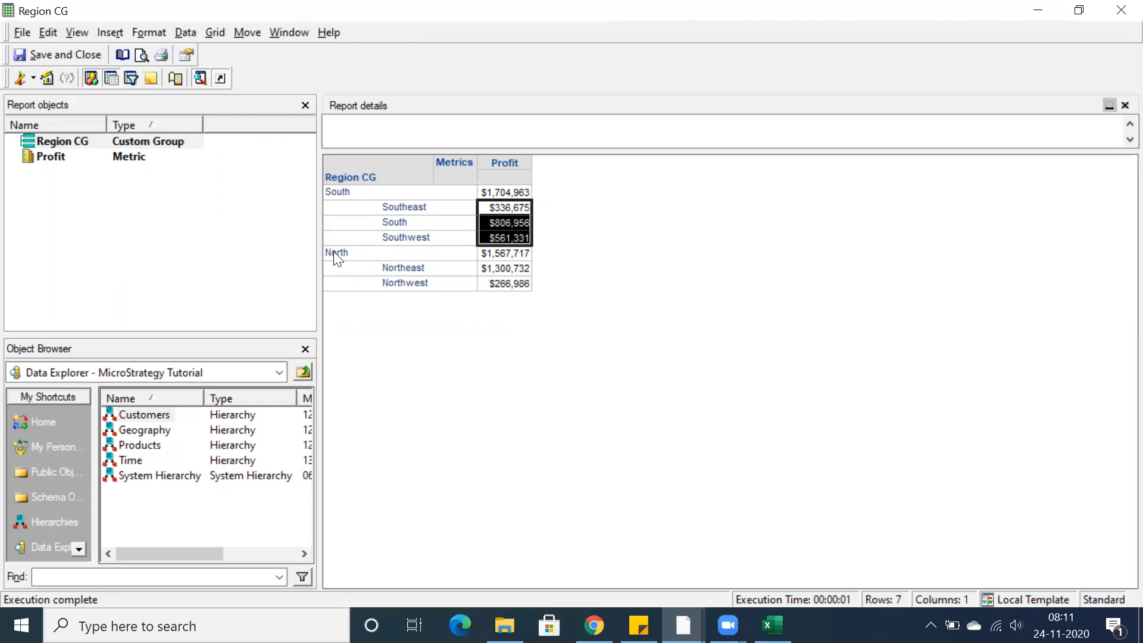
# Examine the North group's Northeast and Northwest rows, compare them with the South group, and save and close the report
pyautogui.click(390, 259)
pyautogui.click(402, 277)
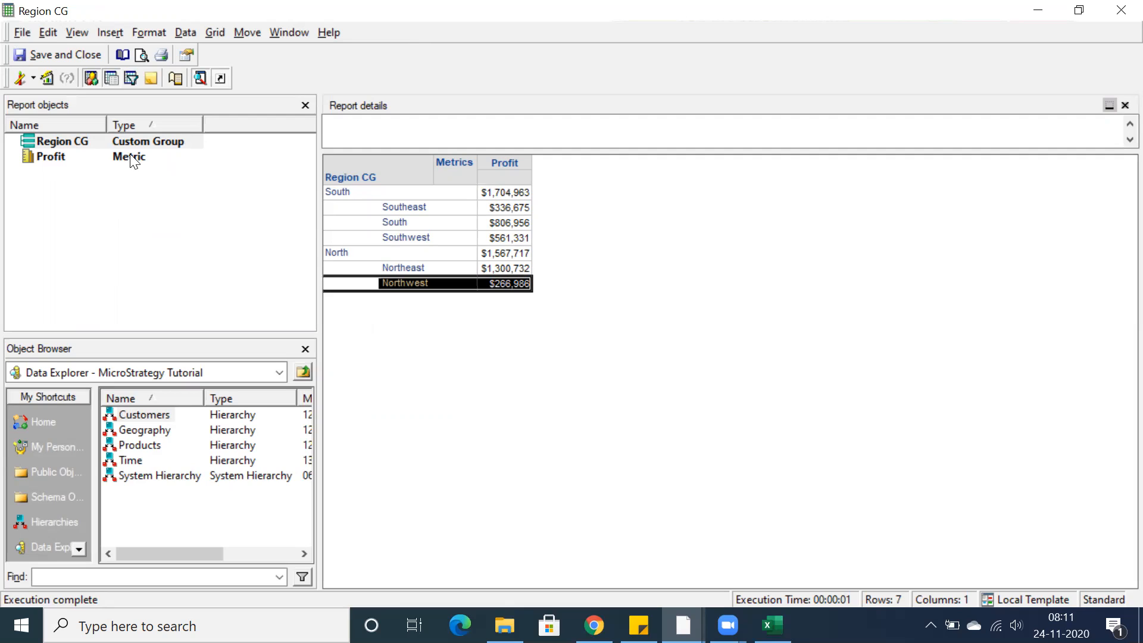
pyautogui.click(334, 190)
pyautogui.click(338, 194)
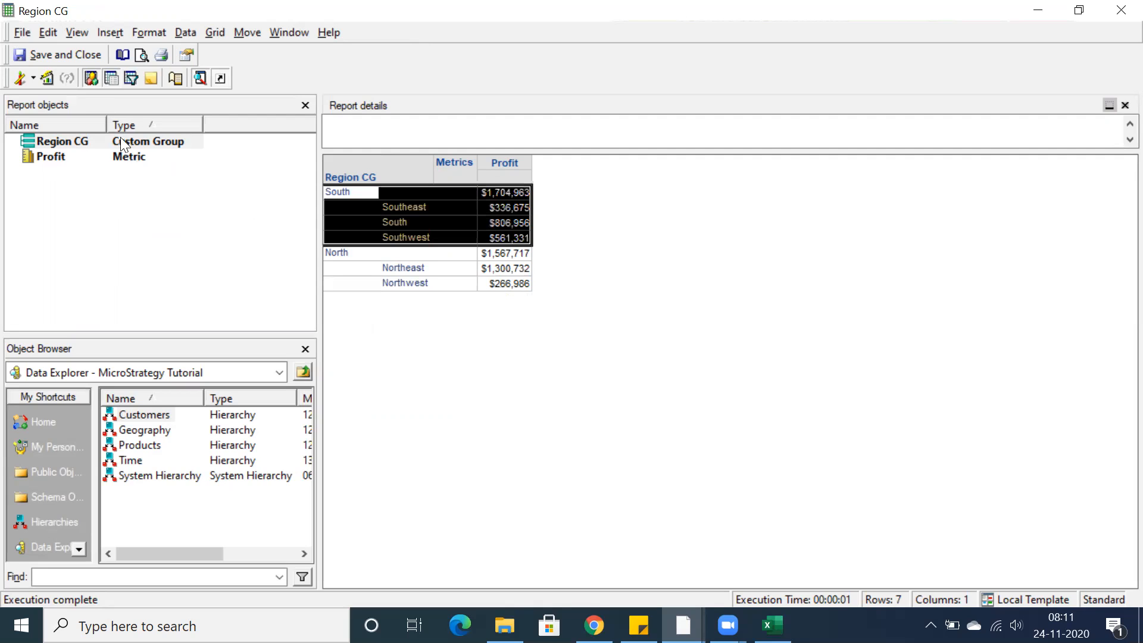
pyautogui.click(48, 52)
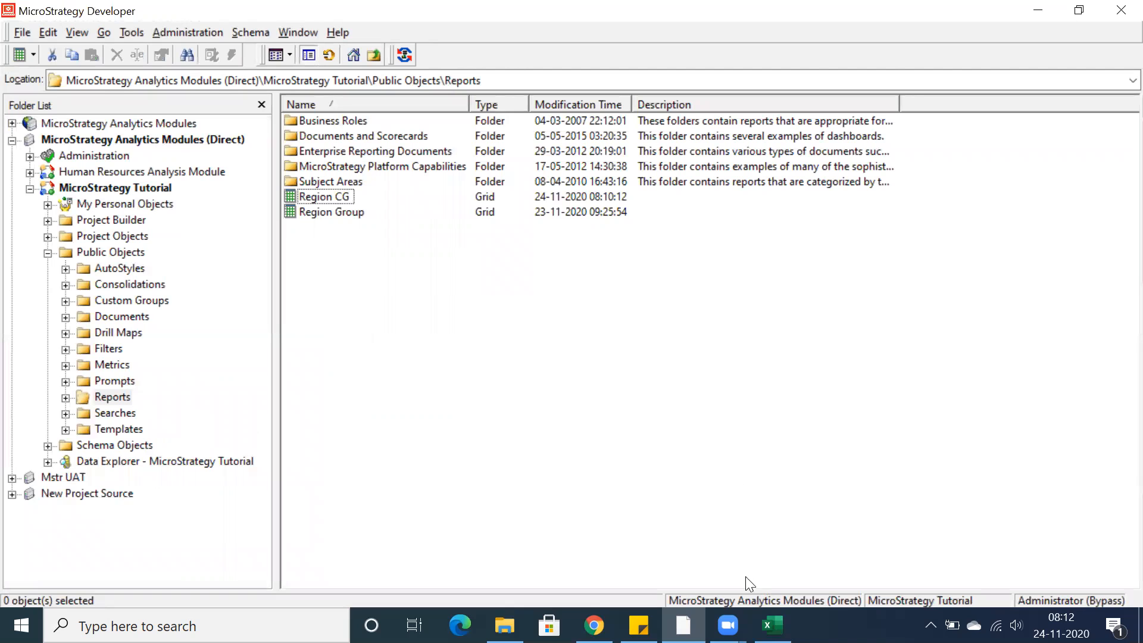
# Check the Custom Groups notes in Excel, and create an empty custom group in MicroStrategy Developer's Public Objects Custom Groups folder
pyautogui.click(772, 625)
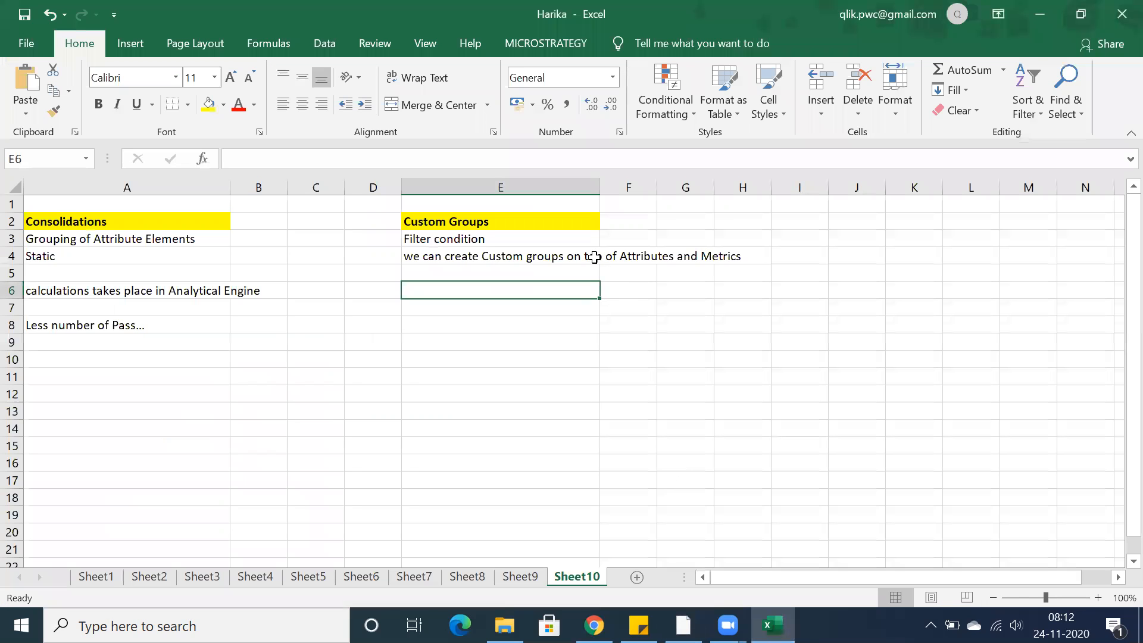
pyautogui.click(684, 625)
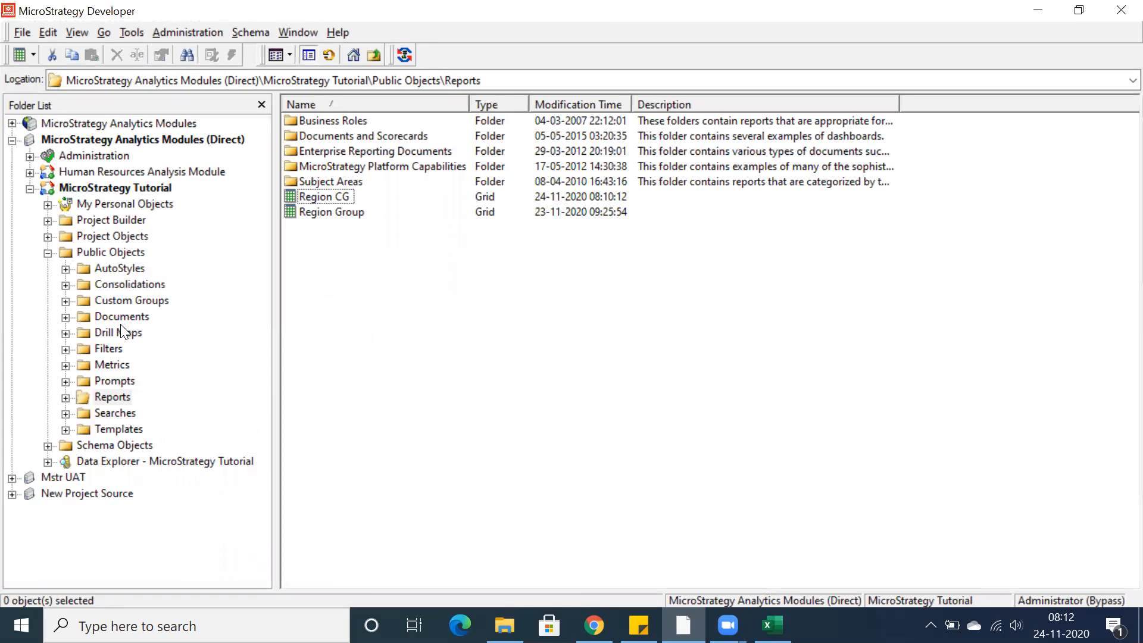
pyautogui.click(110, 301)
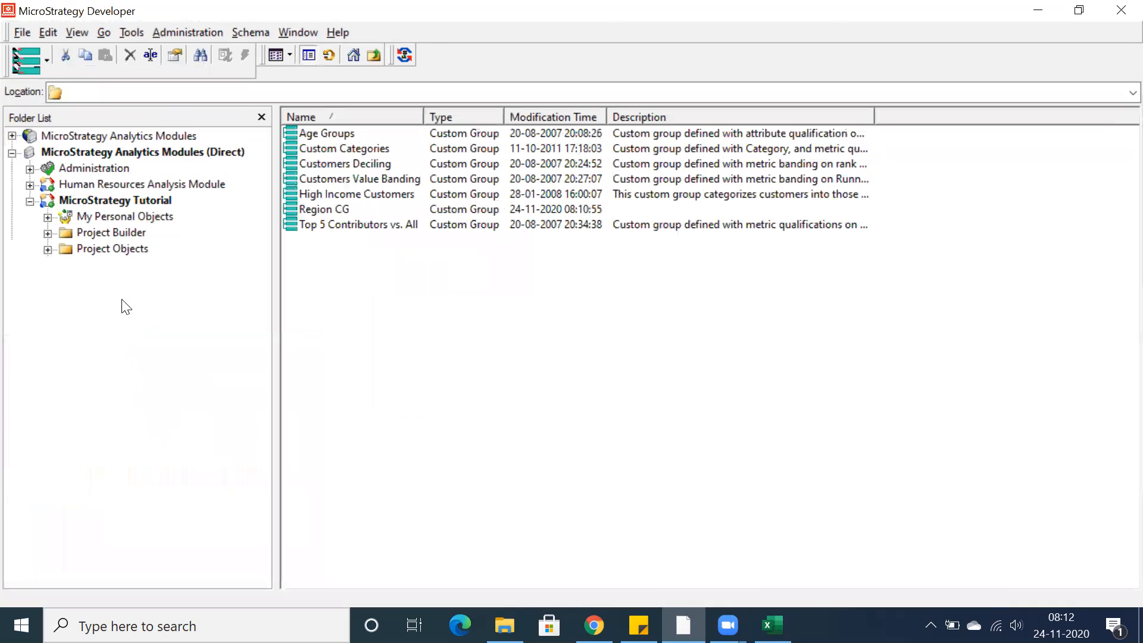
pyautogui.click(321, 265)
pyautogui.rightClick(322, 264)
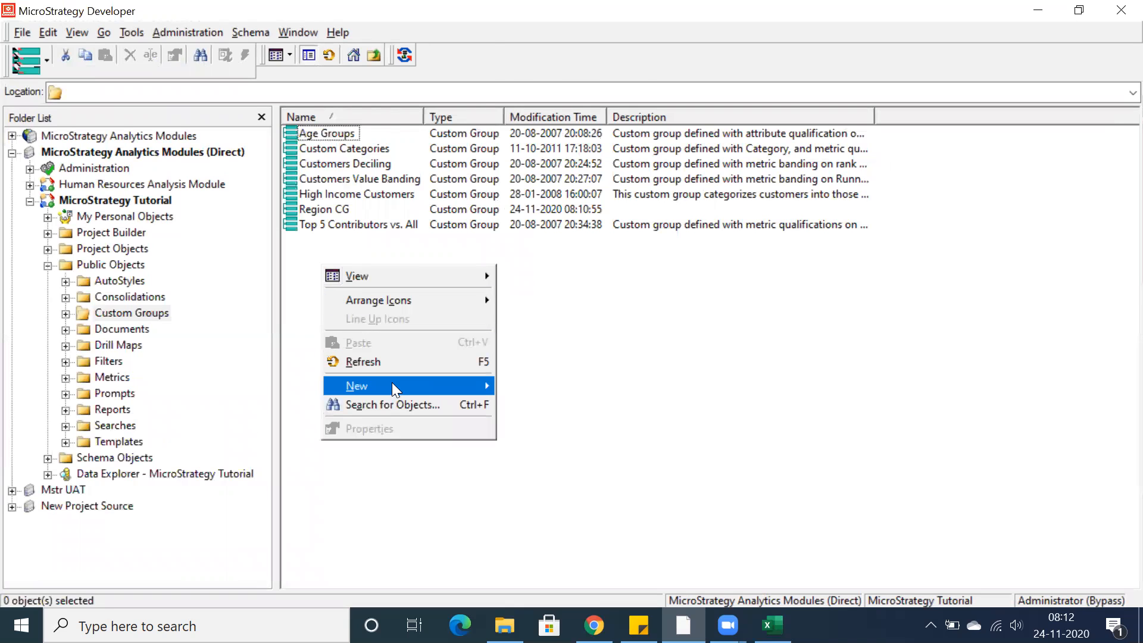
pyautogui.moveTo(405, 390)
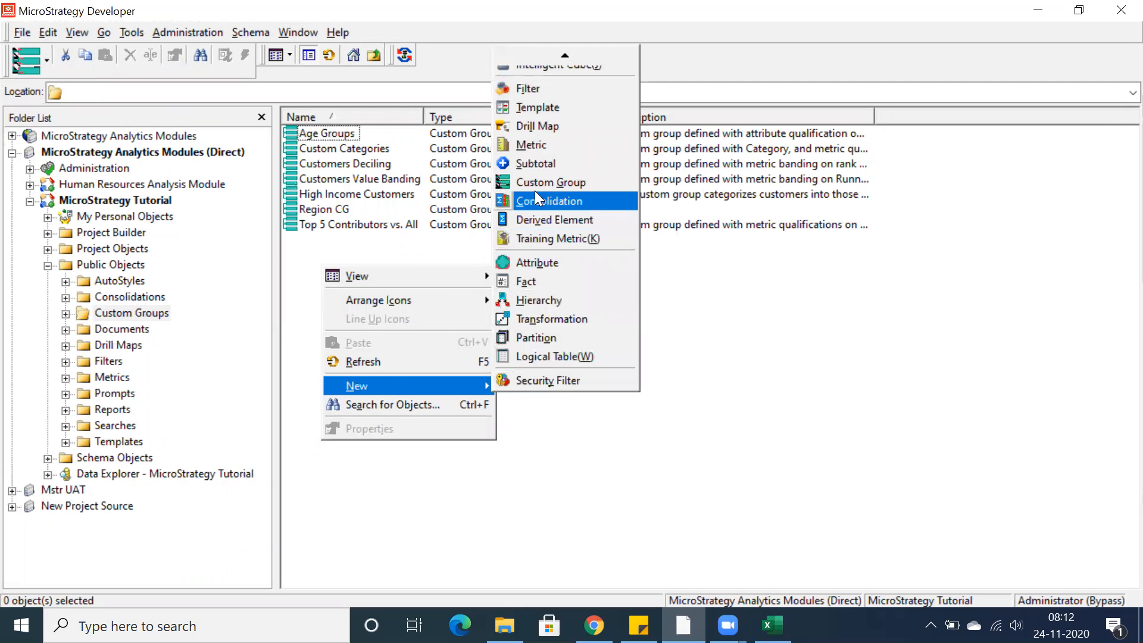
pyautogui.click(535, 181)
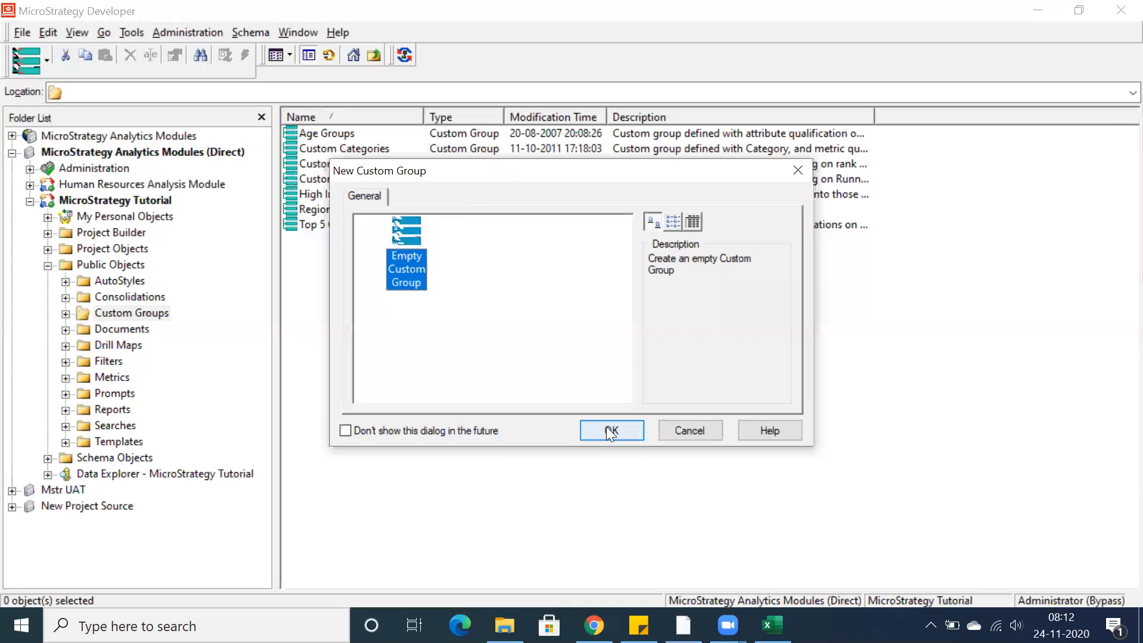
pyautogui.click(608, 434)
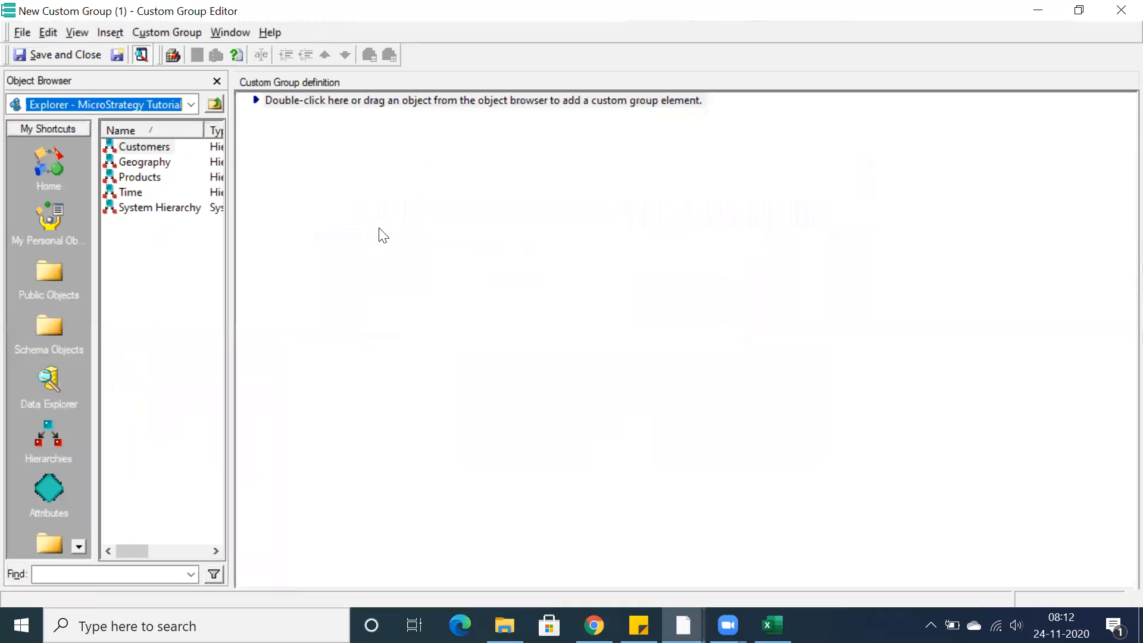
# Add a custom group element named Top 5 Customers to the new custom group
pyautogui.doubleClick(292, 101)
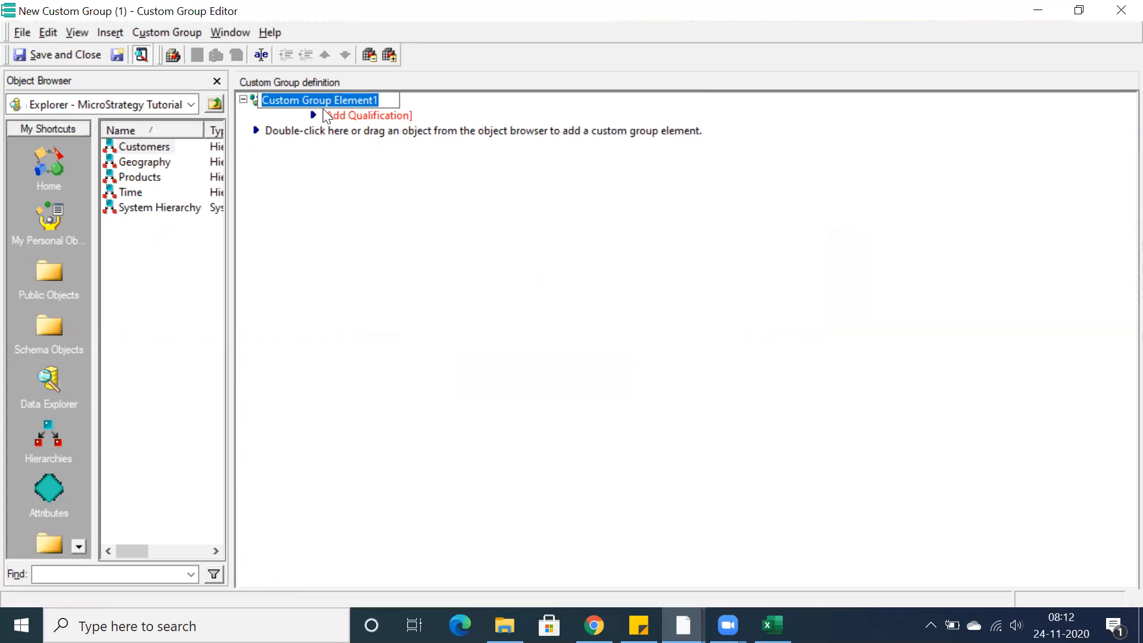
pyautogui.write('Top 5 Customers')
pyautogui.press('Return')
pyautogui.click(331, 130)
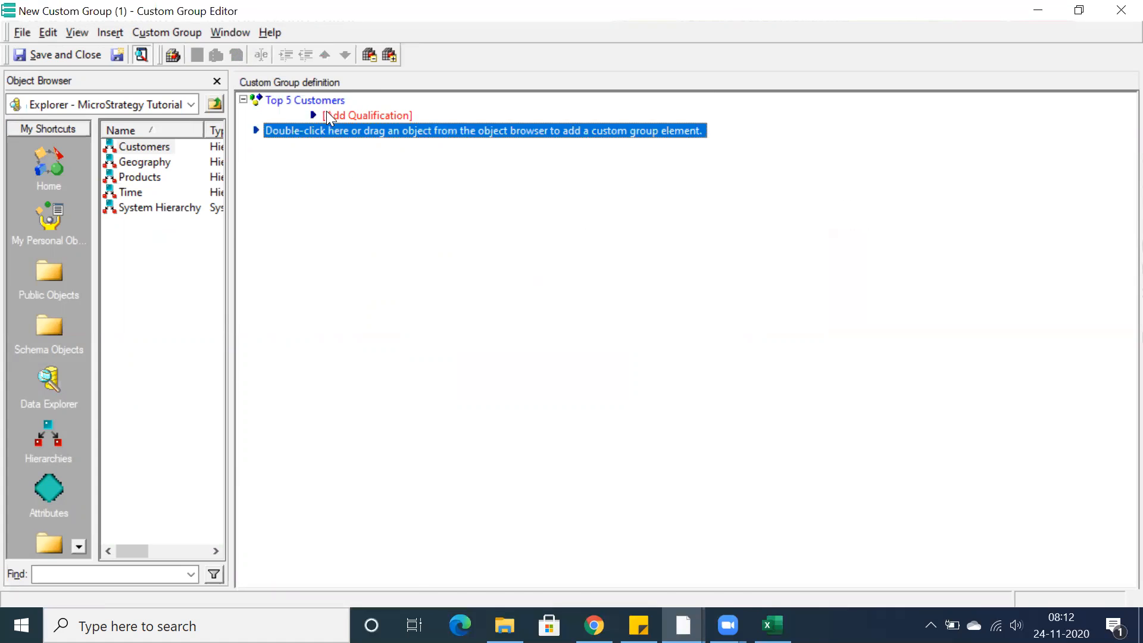
# Add a metric set qualification to the Top 5 Customers element, using the Profit metric from Sales Metrics
pyautogui.doubleClick(327, 112)
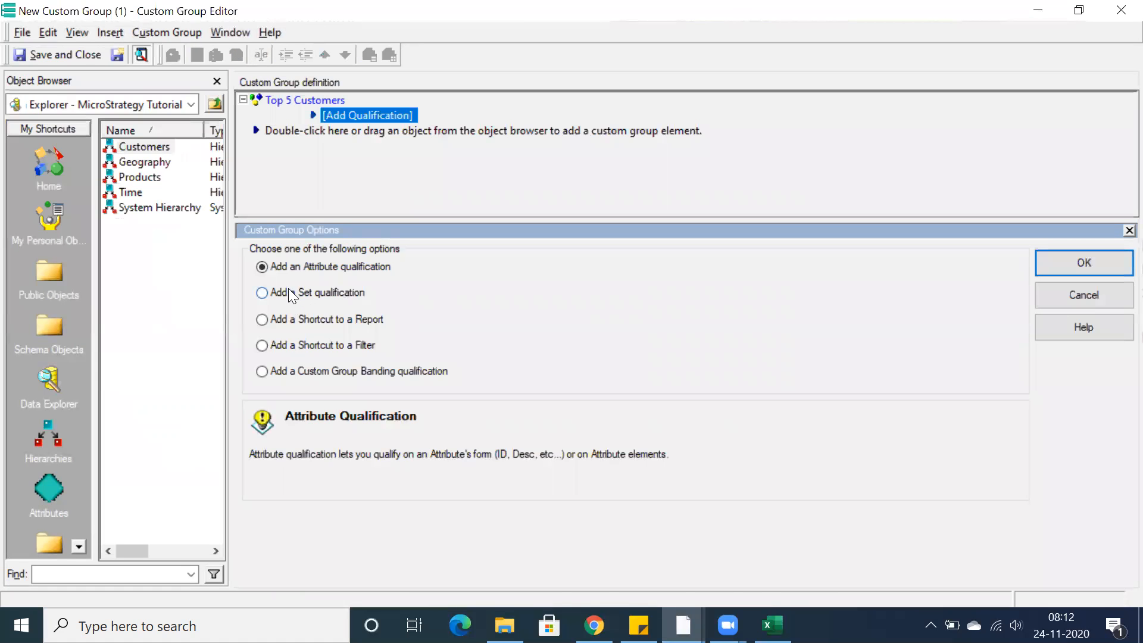
pyautogui.click(290, 291)
pyautogui.click(1054, 268)
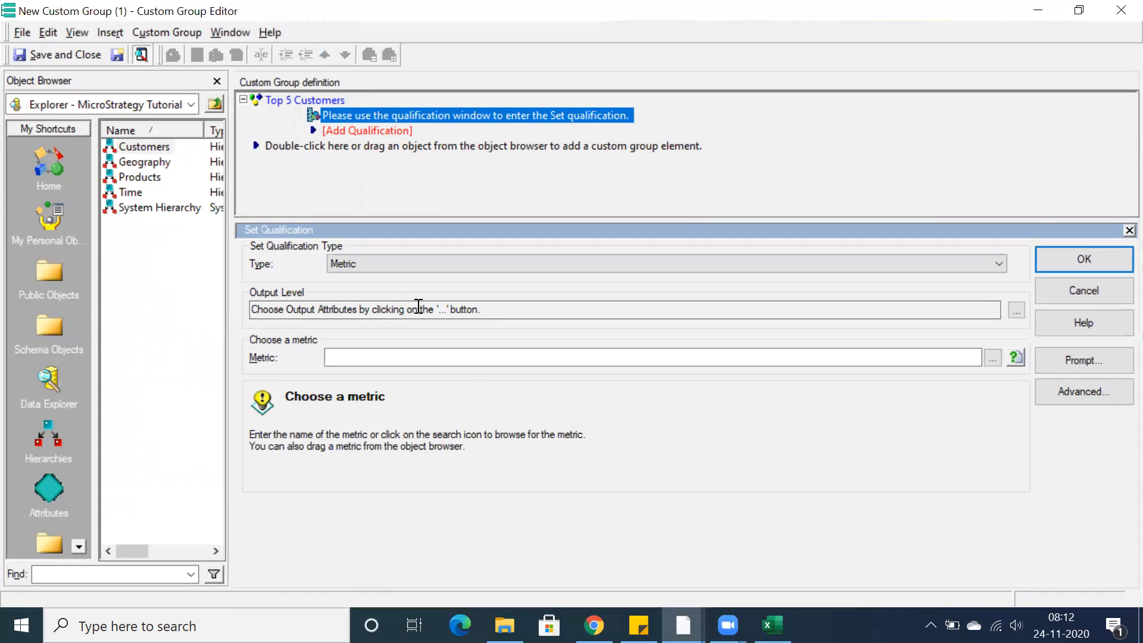
pyautogui.click(404, 357)
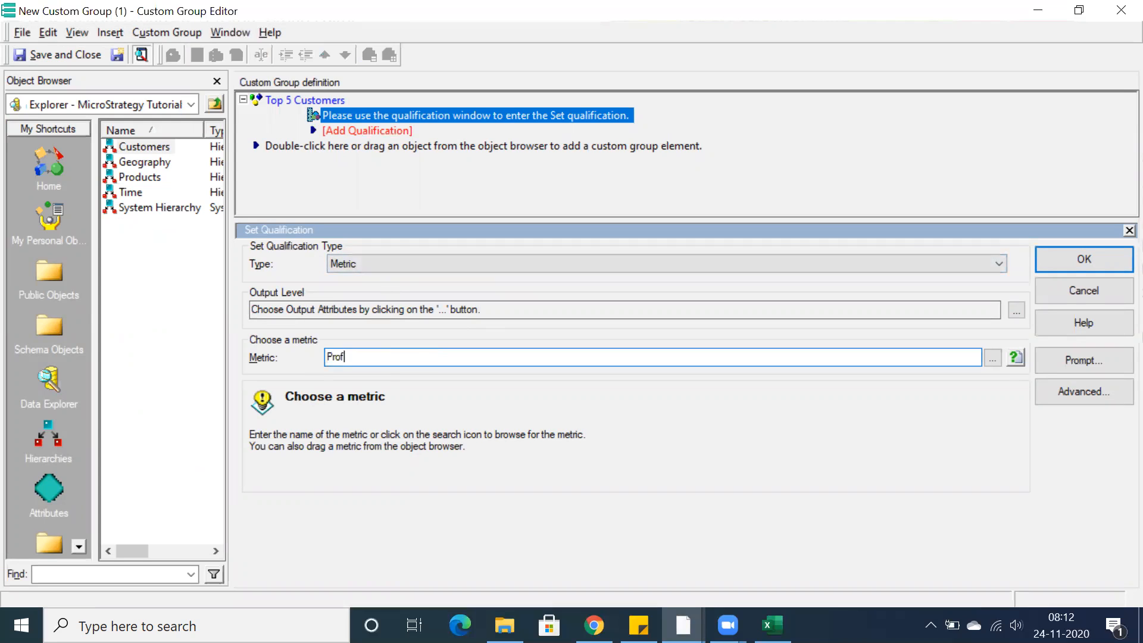
pyautogui.press('Return')
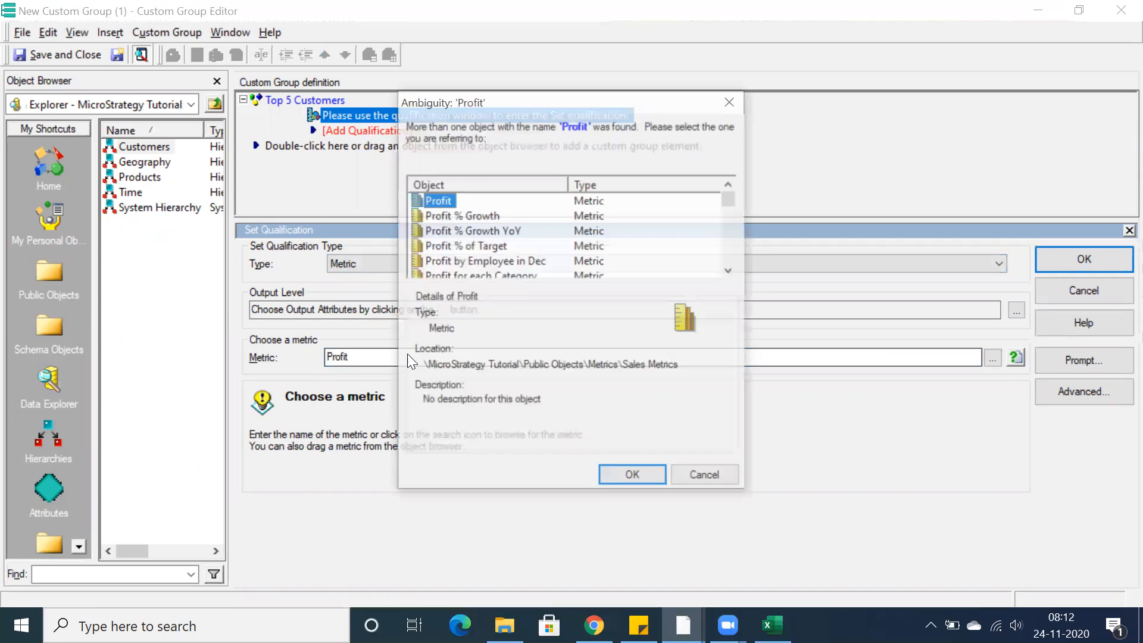
pyautogui.click(633, 476)
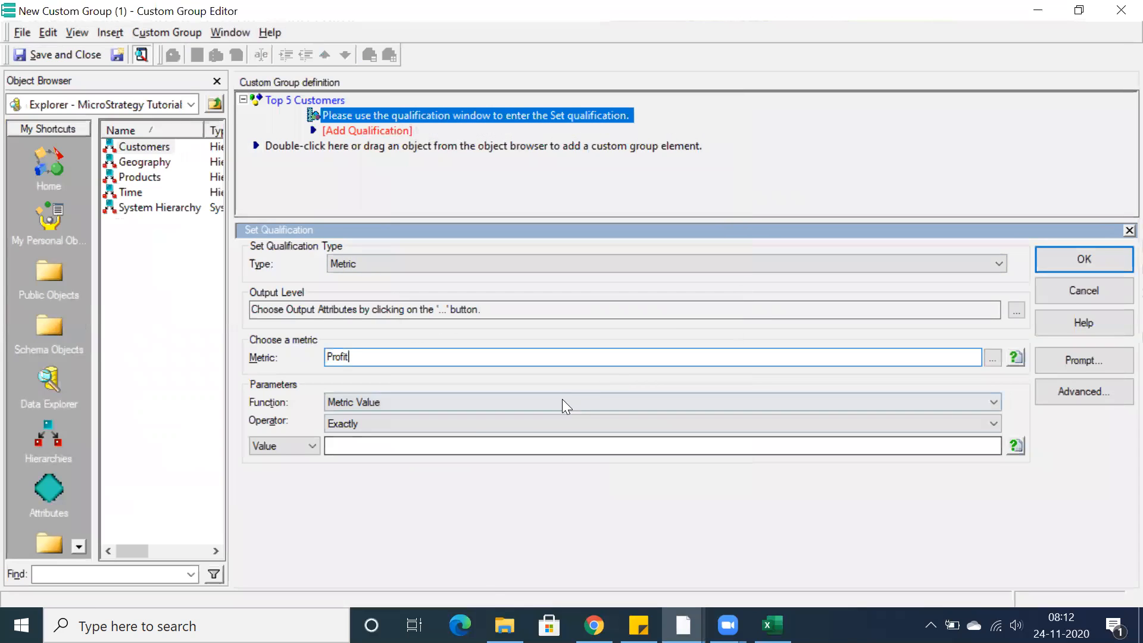
# Set the customer qualification's function to Rank, operator to Top and value to 5
pyautogui.click(385, 404)
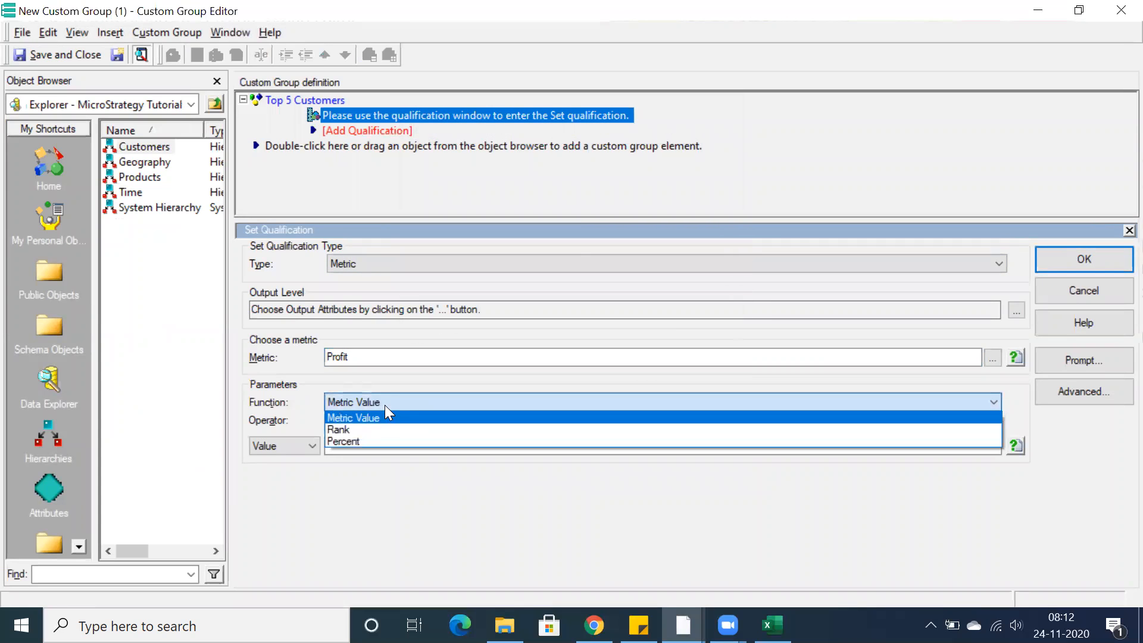
pyautogui.click(365, 430)
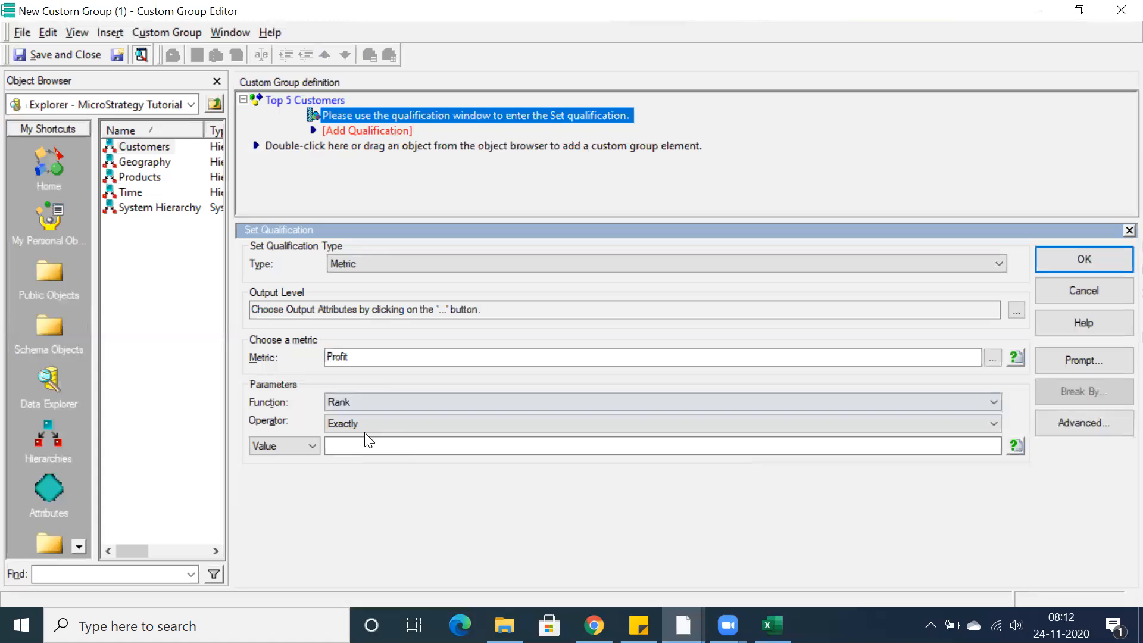
pyautogui.click(366, 422)
pyautogui.click(357, 438)
pyautogui.click(358, 441)
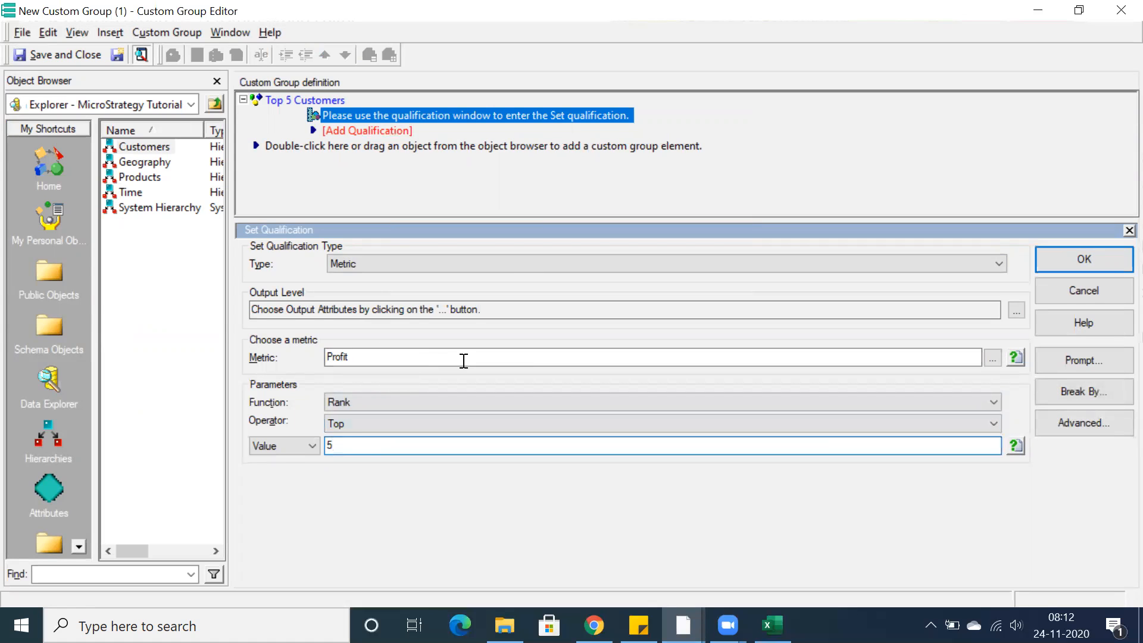
# Choose the Customer attribute as the output level of the Top 5 Customers qualification and confirm it
pyautogui.click(1068, 255)
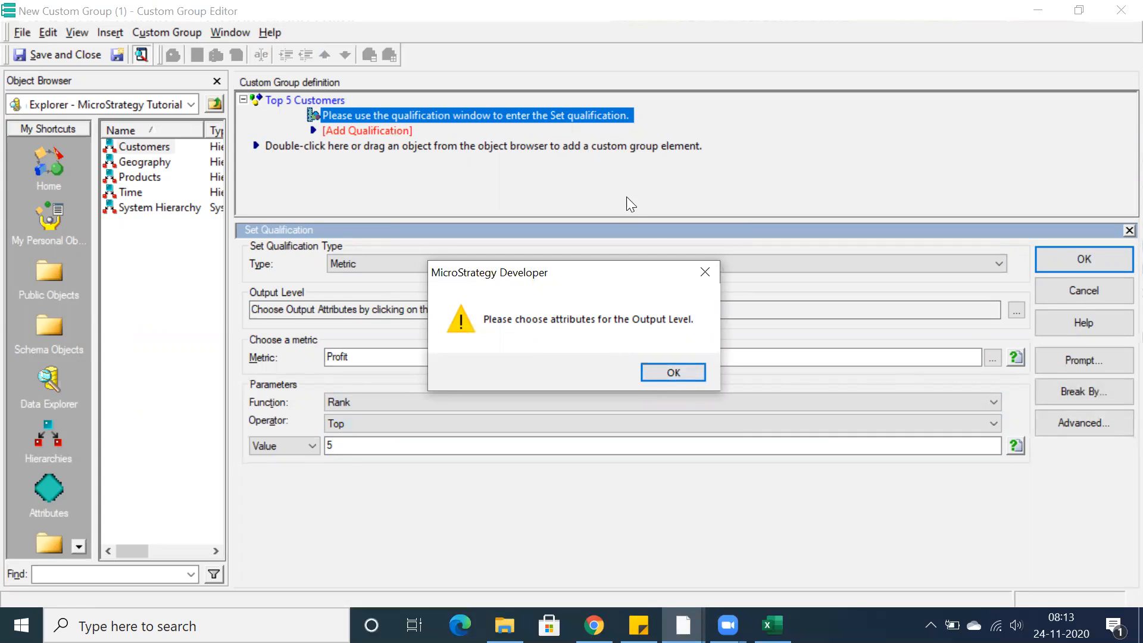
pyautogui.click(655, 370)
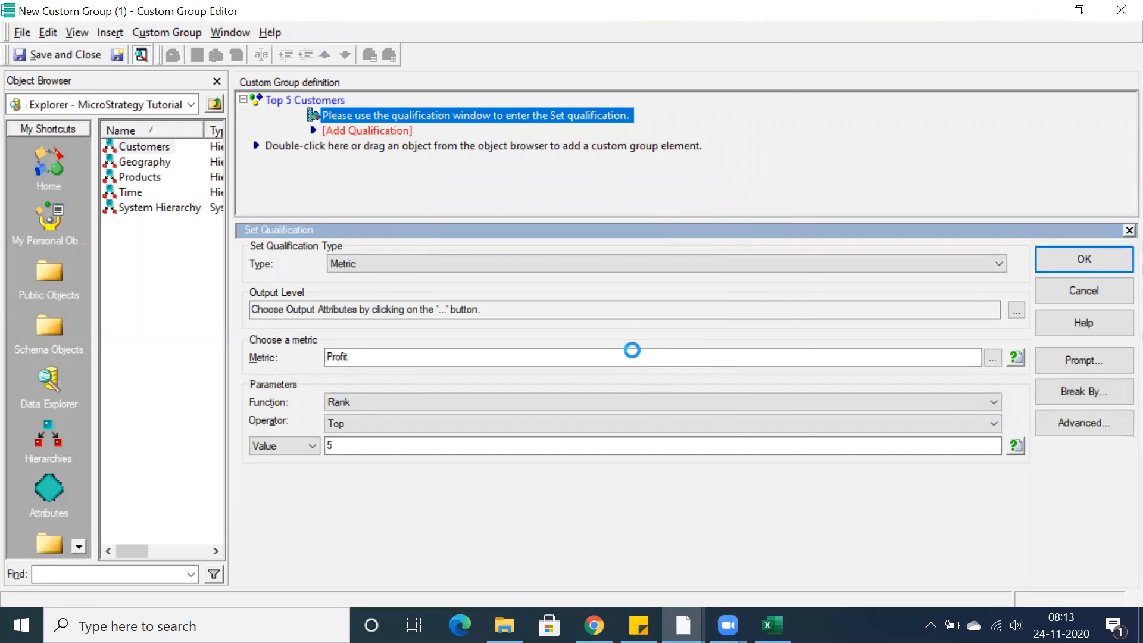
pyautogui.doubleClick(379, 205)
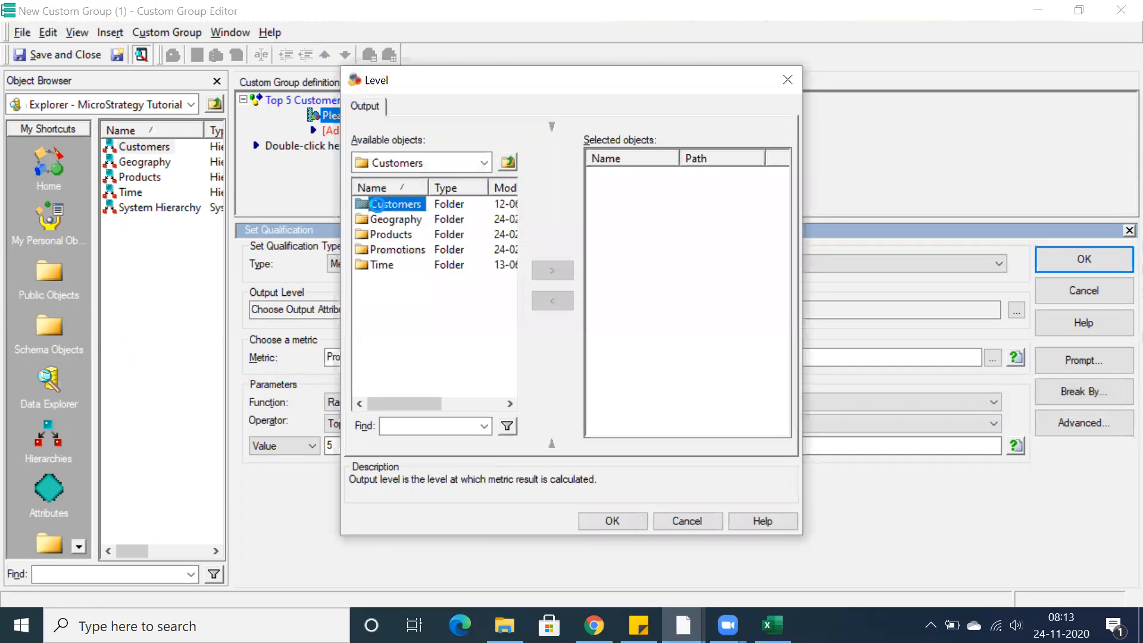
pyautogui.doubleClick(391, 220)
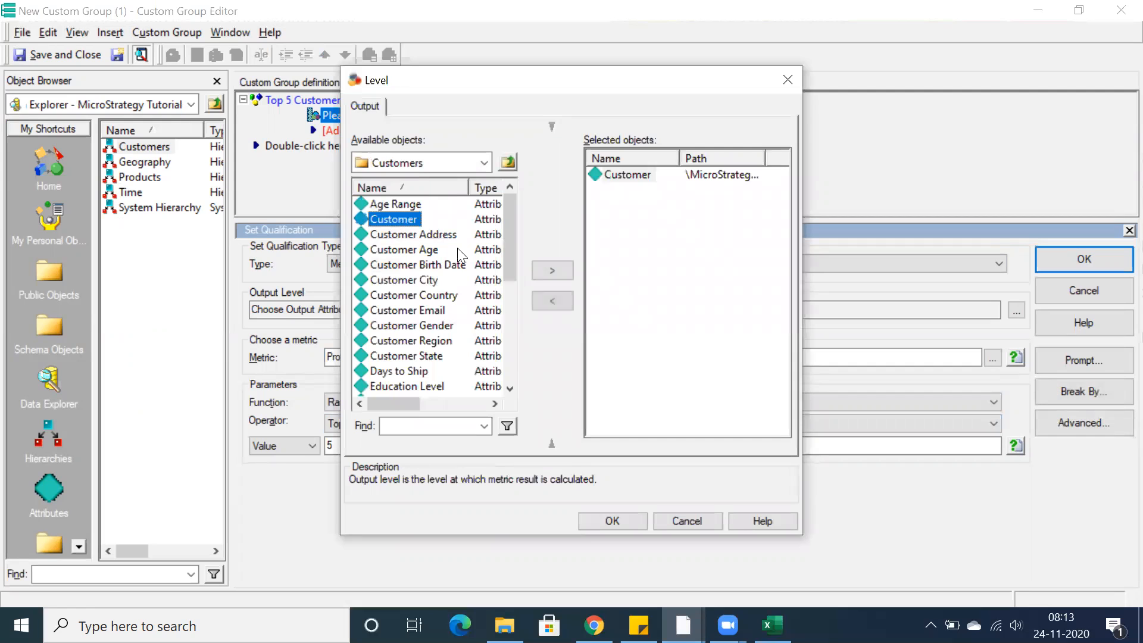
pyautogui.click(610, 521)
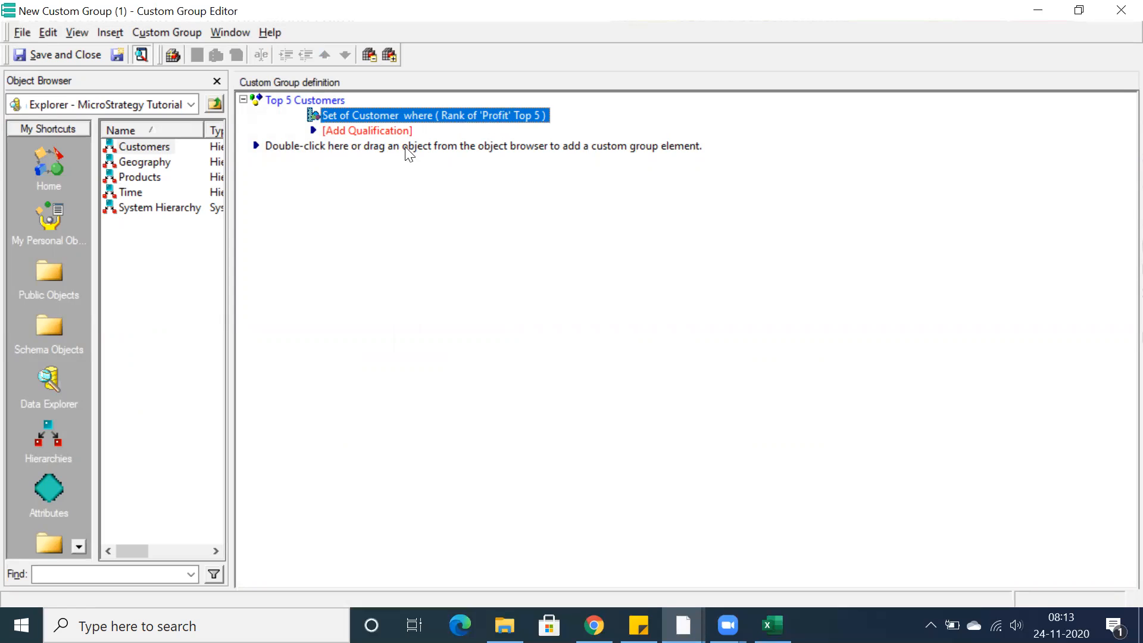
# Add a second custom group element named Top 5 Products
pyautogui.doubleClick(272, 148)
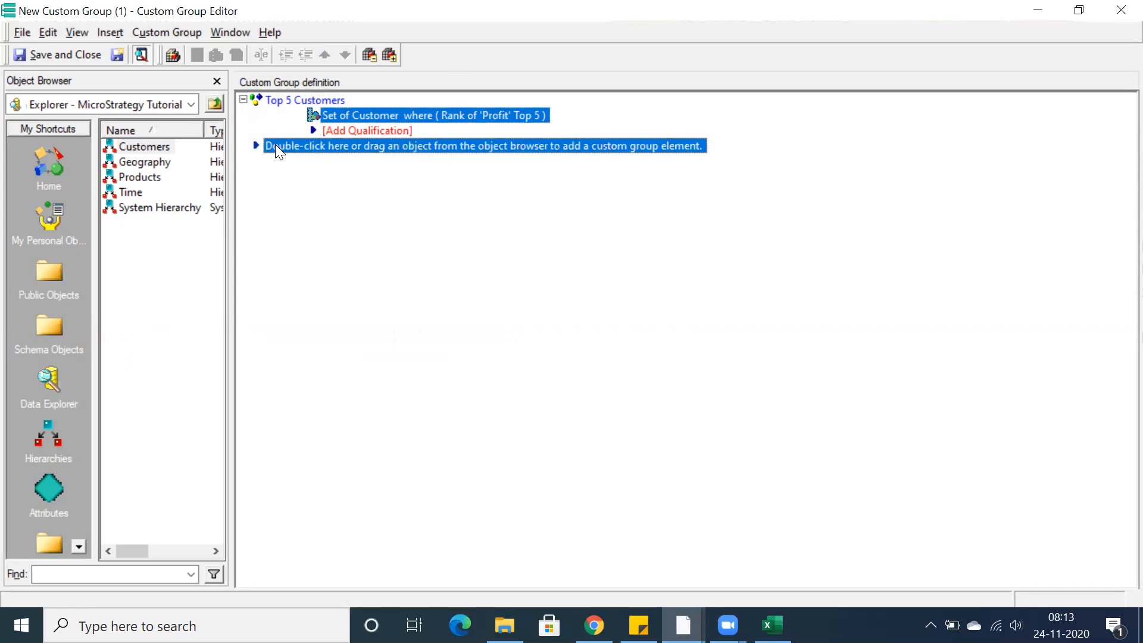
pyautogui.write('Top 5 P')
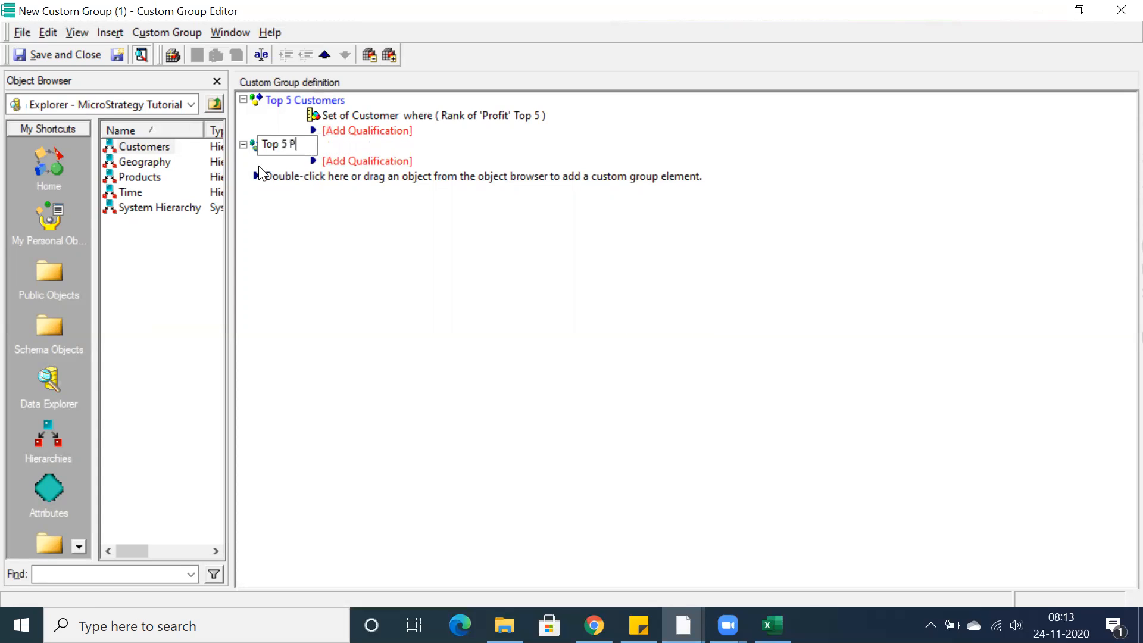
pyautogui.write('roducts')
pyautogui.click(347, 172)
# Add a metric set qualification on the Profit metric to the Top 5 Products element
pyautogui.doubleClick(327, 162)
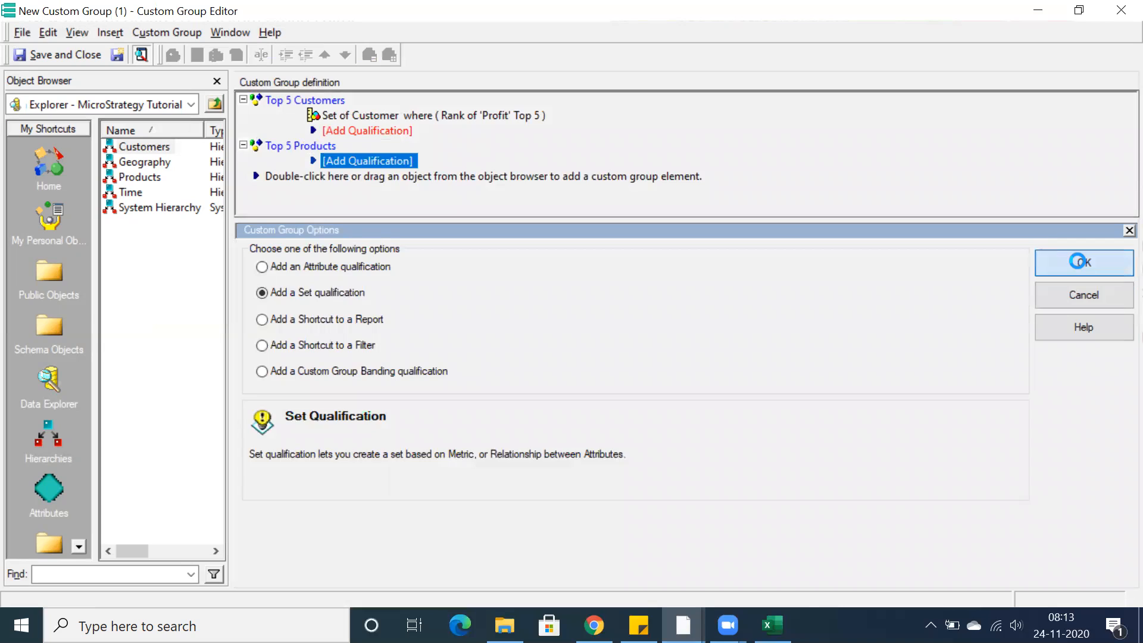
pyautogui.click(1081, 262)
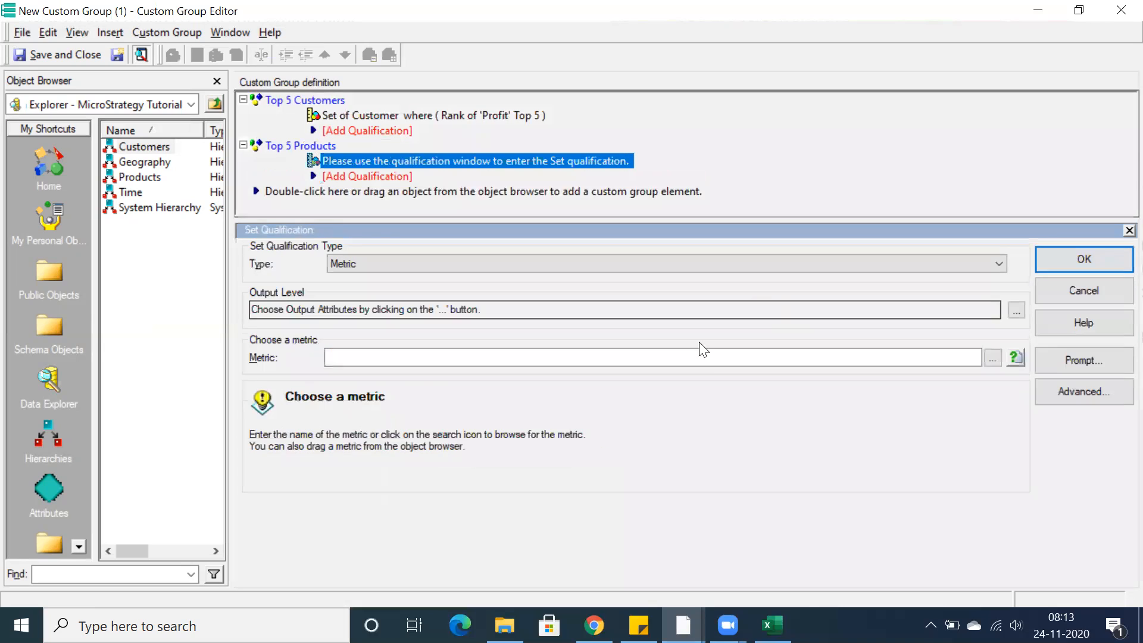
pyautogui.click(495, 356)
pyautogui.write('Profit')
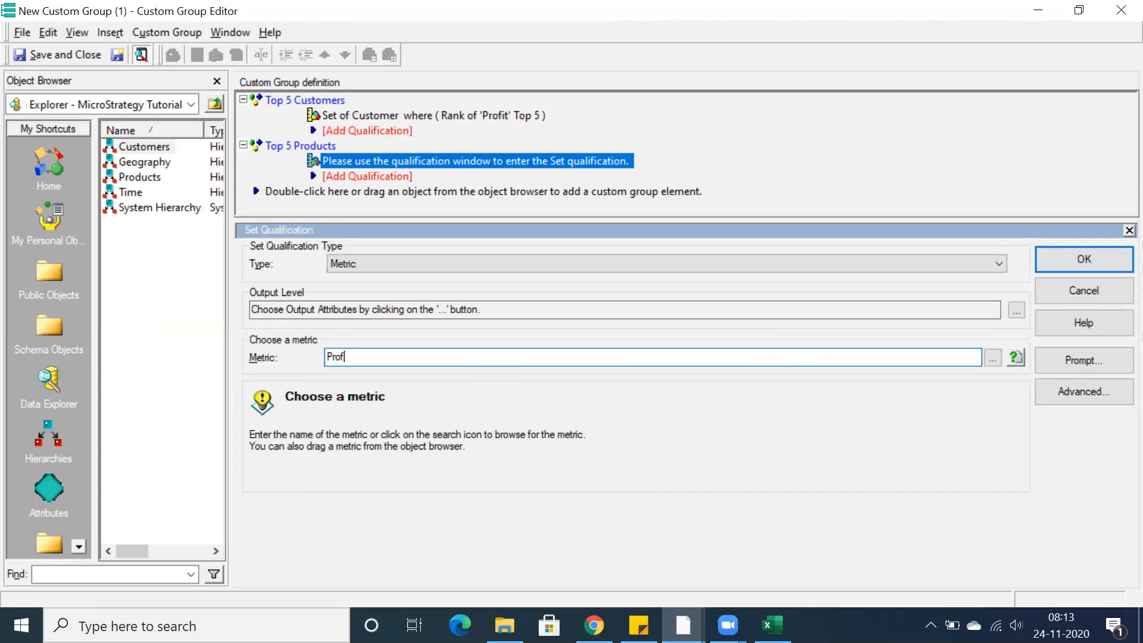
pyautogui.press('Return')
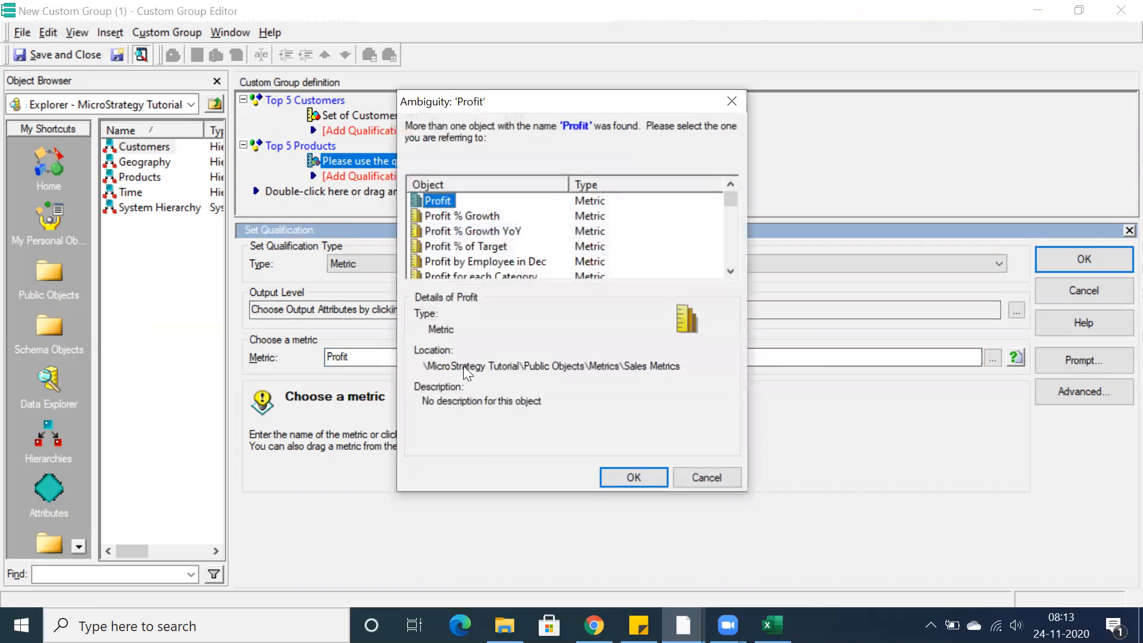
pyautogui.click(632, 477)
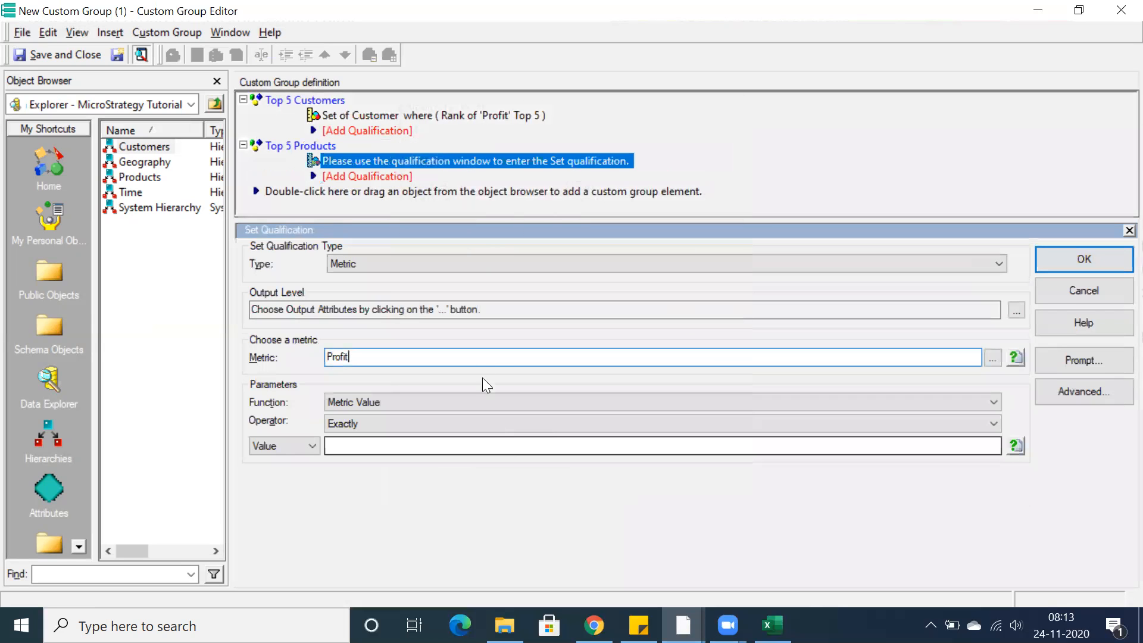
# Set the product qualification's function to Rank, operator to Top and value to 5
pyautogui.click(433, 400)
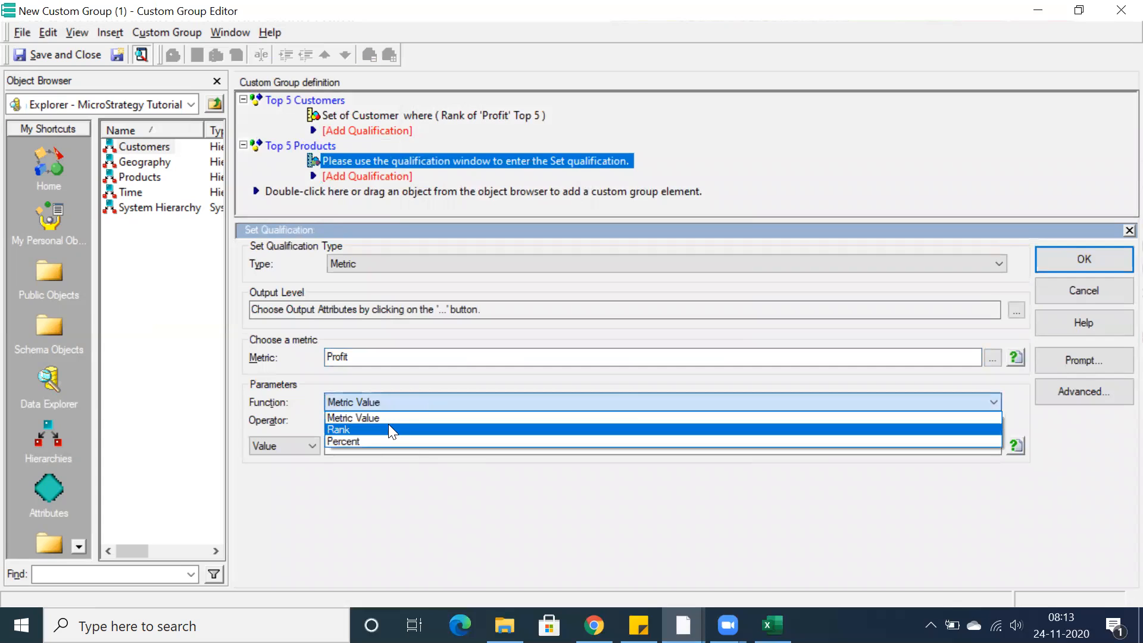
pyautogui.click(388, 424)
pyautogui.click(386, 422)
pyautogui.click(382, 438)
pyautogui.click(382, 442)
pyautogui.write('5')
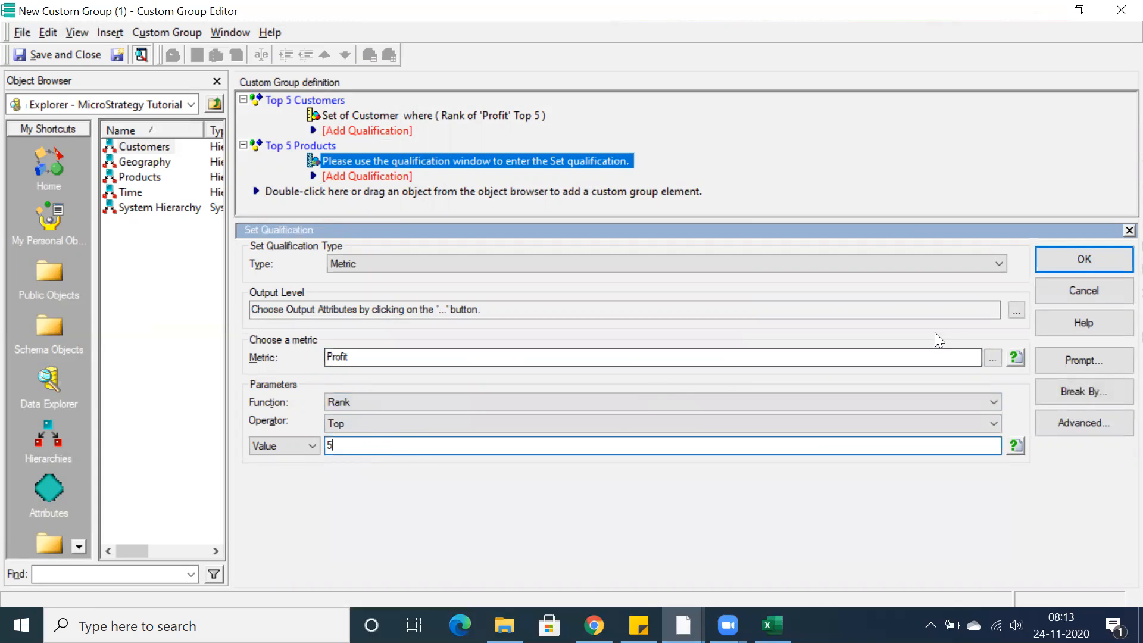
# Choose the Item attribute from the Products folder as the output level of the Top 5 Products qualification and confirm it
pyautogui.click(1083, 259)
pyautogui.click(671, 374)
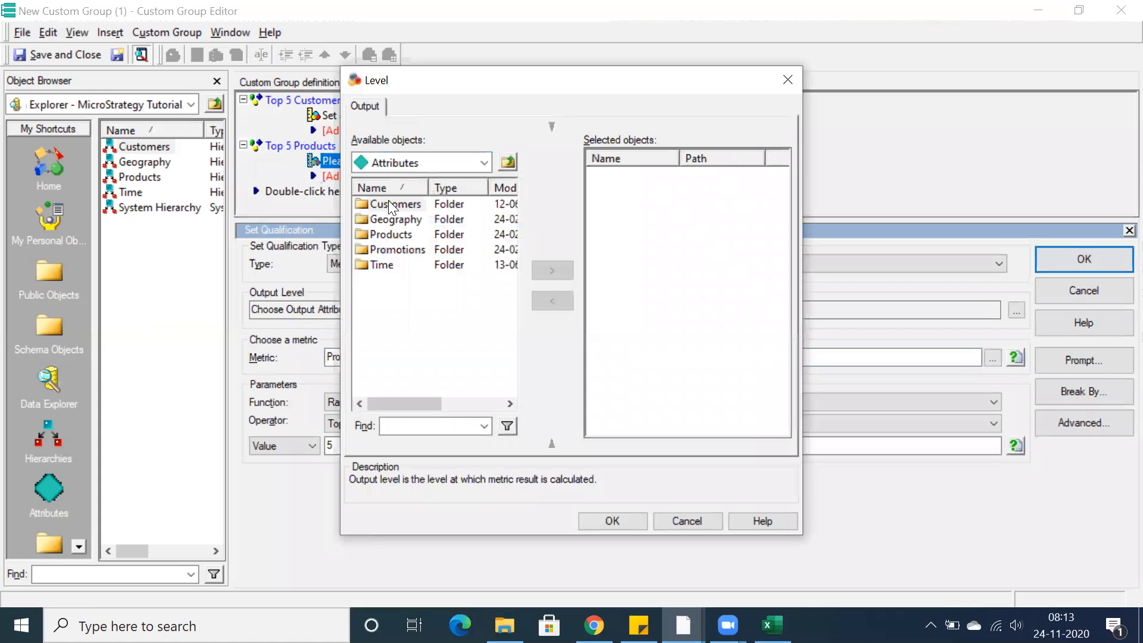
pyautogui.doubleClick(390, 234)
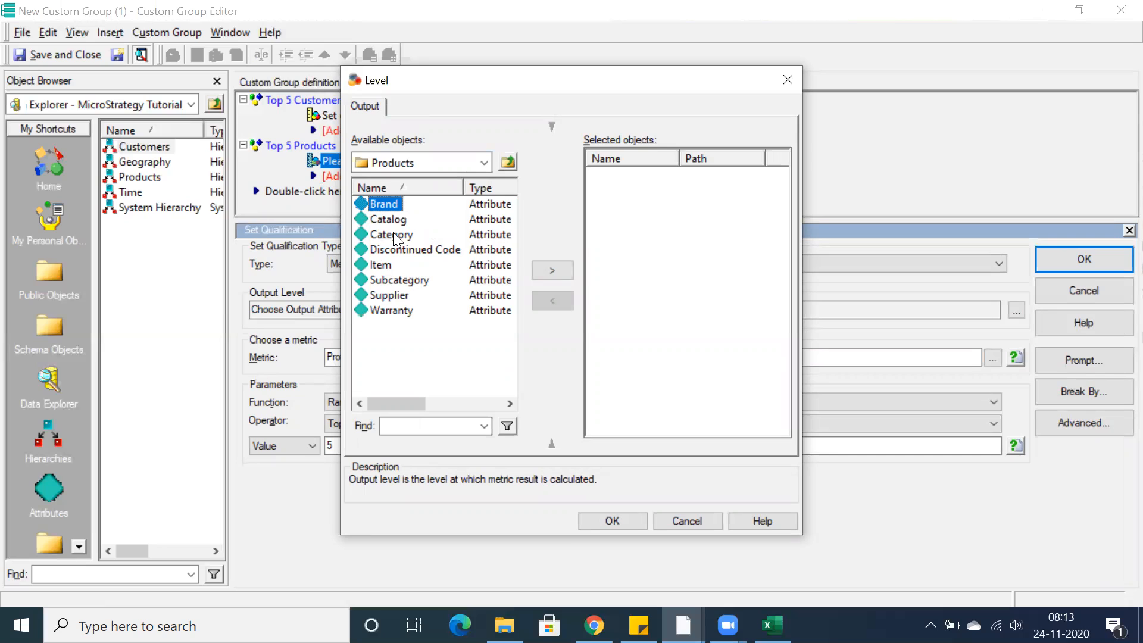
pyautogui.click(394, 237)
pyautogui.click(390, 275)
pyautogui.click(384, 263)
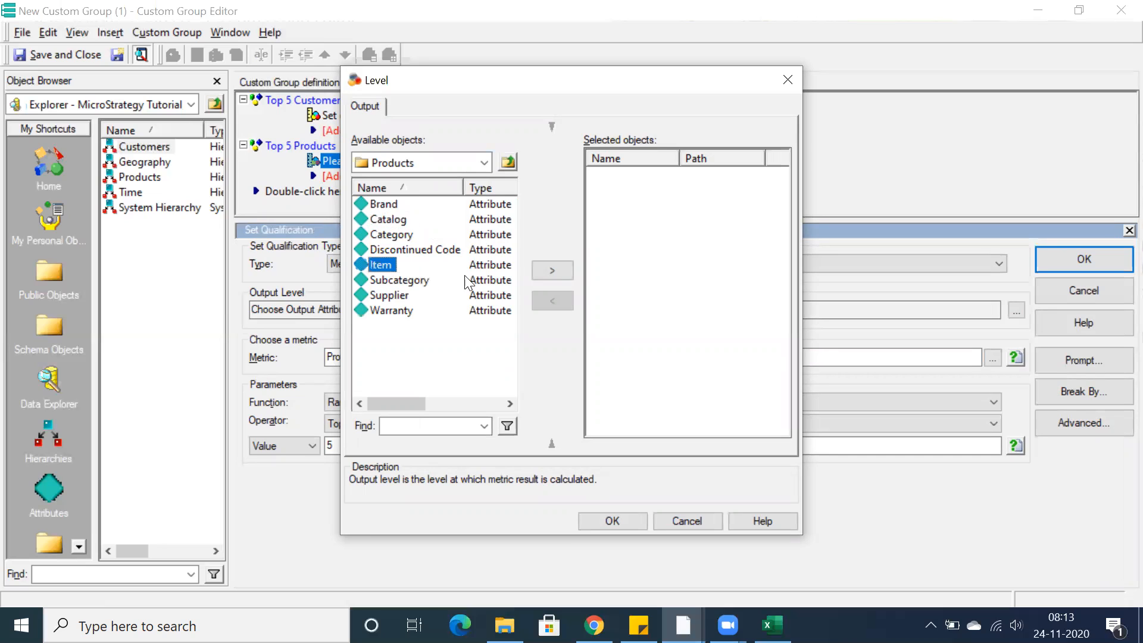
pyautogui.click(539, 271)
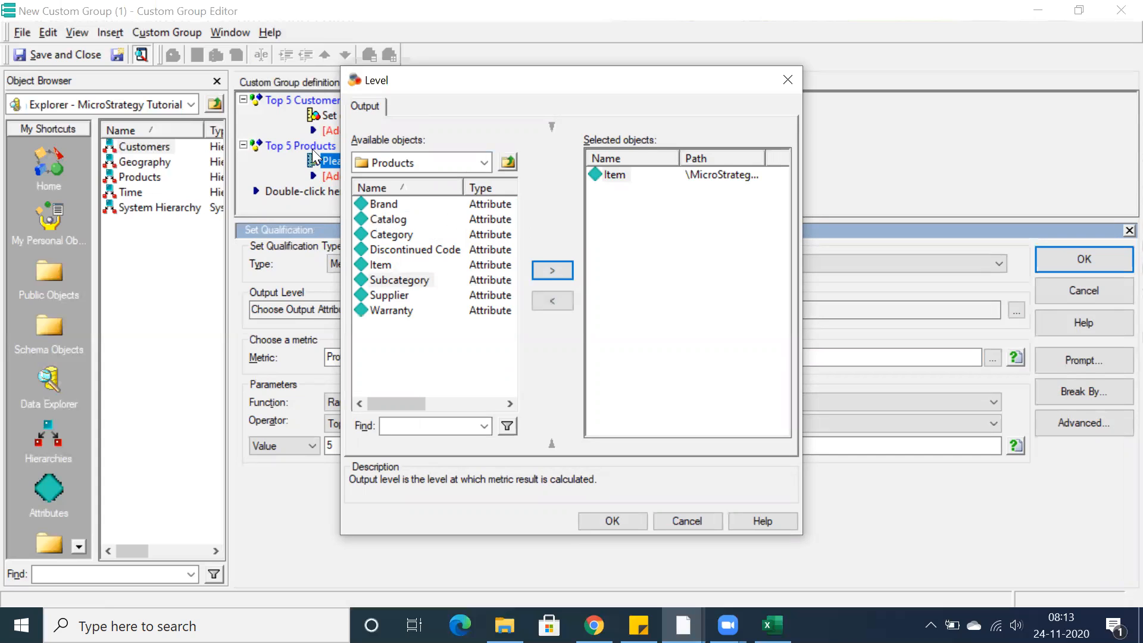
pyautogui.click(612, 521)
pyautogui.press('Return')
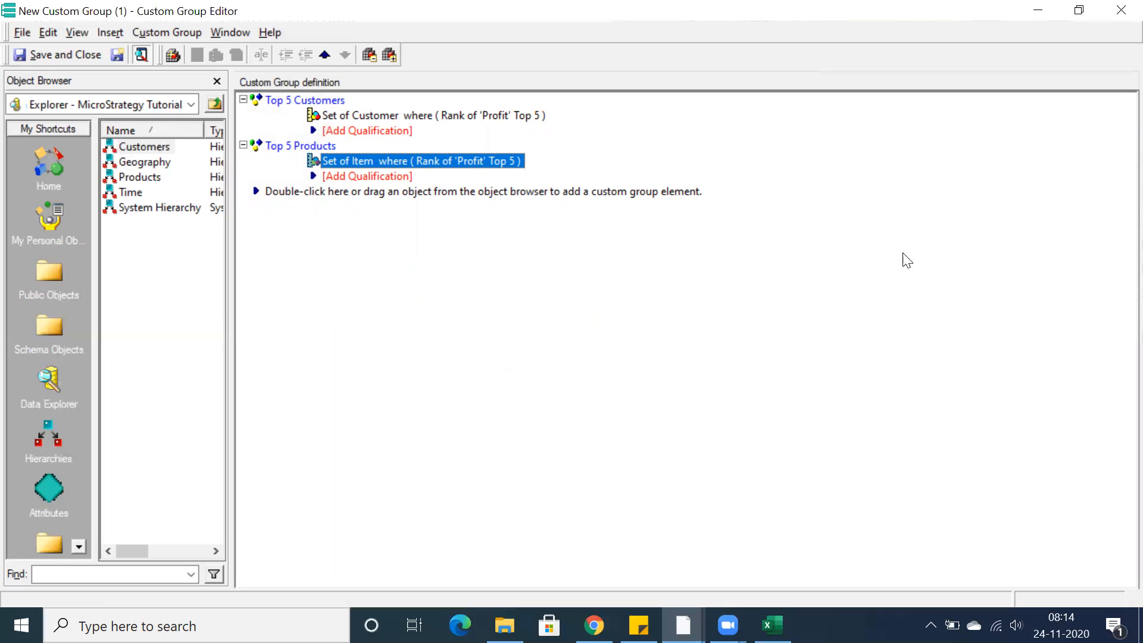
# Review the display options available for the Top 5 Customers element and close them
pyautogui.click(295, 100)
pyautogui.rightClick(295, 100)
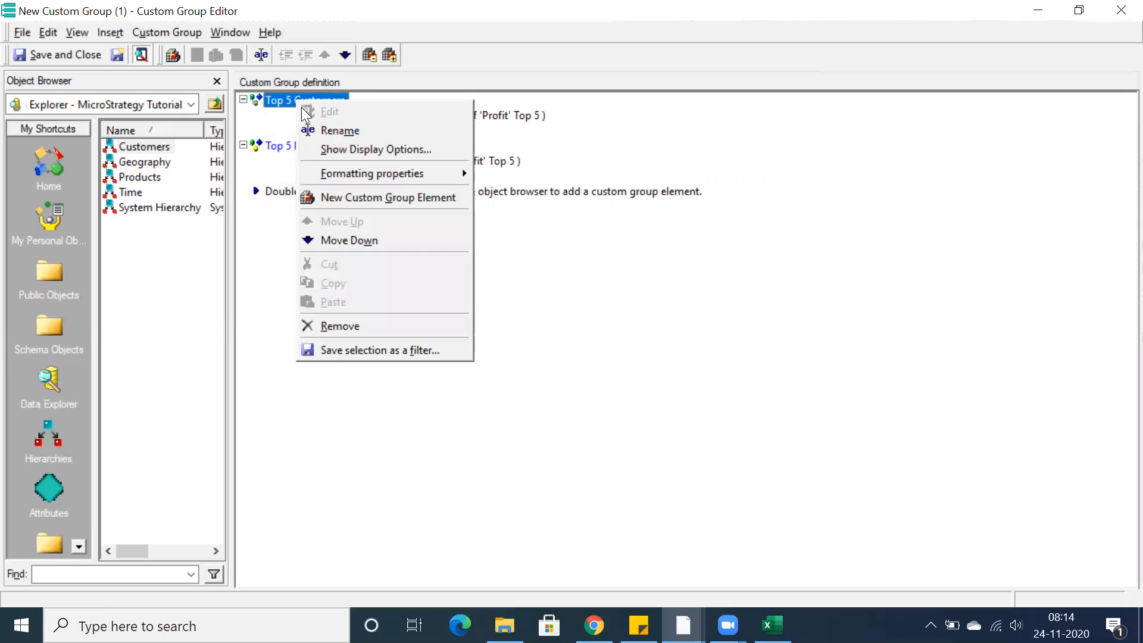
pyautogui.click(338, 150)
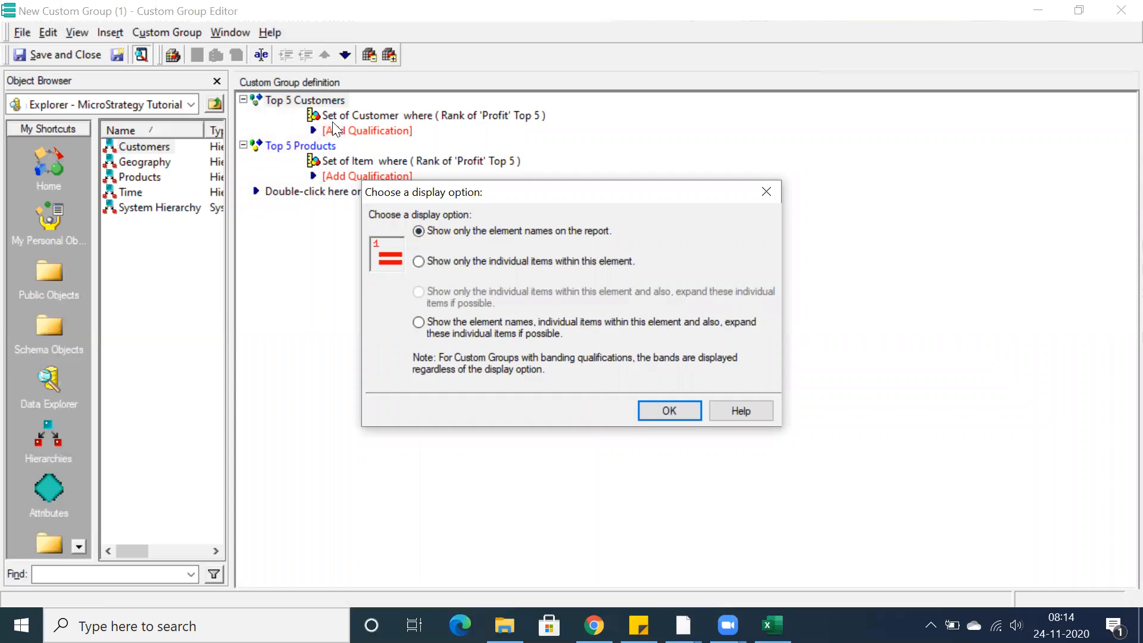
pyautogui.click(766, 193)
# Save the custom group as Top 5 Cust_Items in the Custom Groups folder and close the editor
pyautogui.click(57, 55)
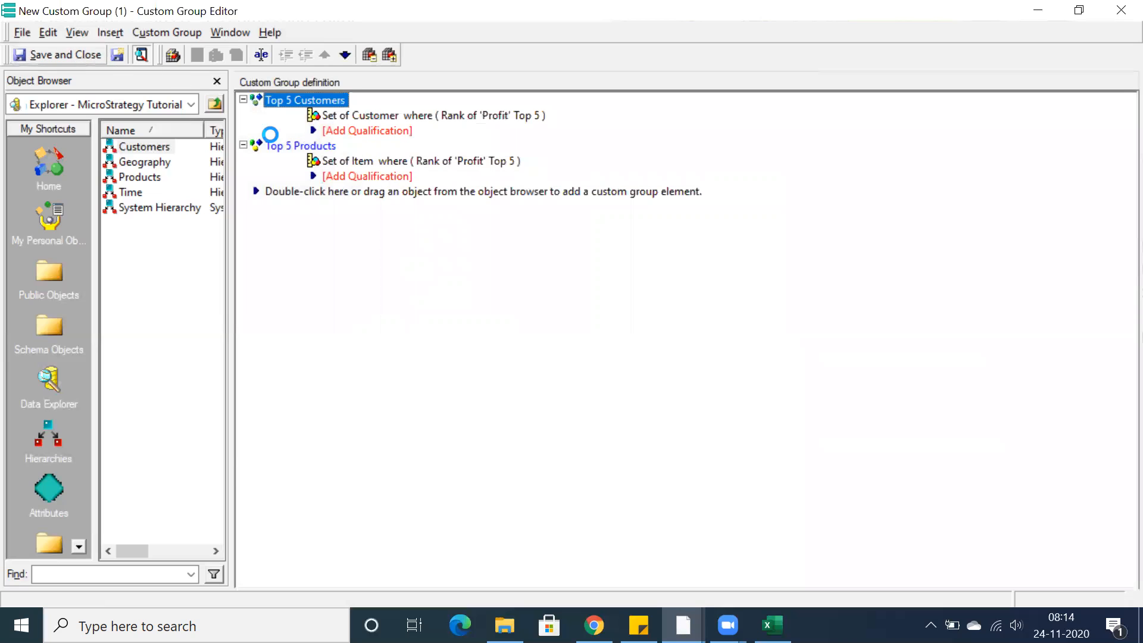
pyautogui.write('Top 5 Cust')
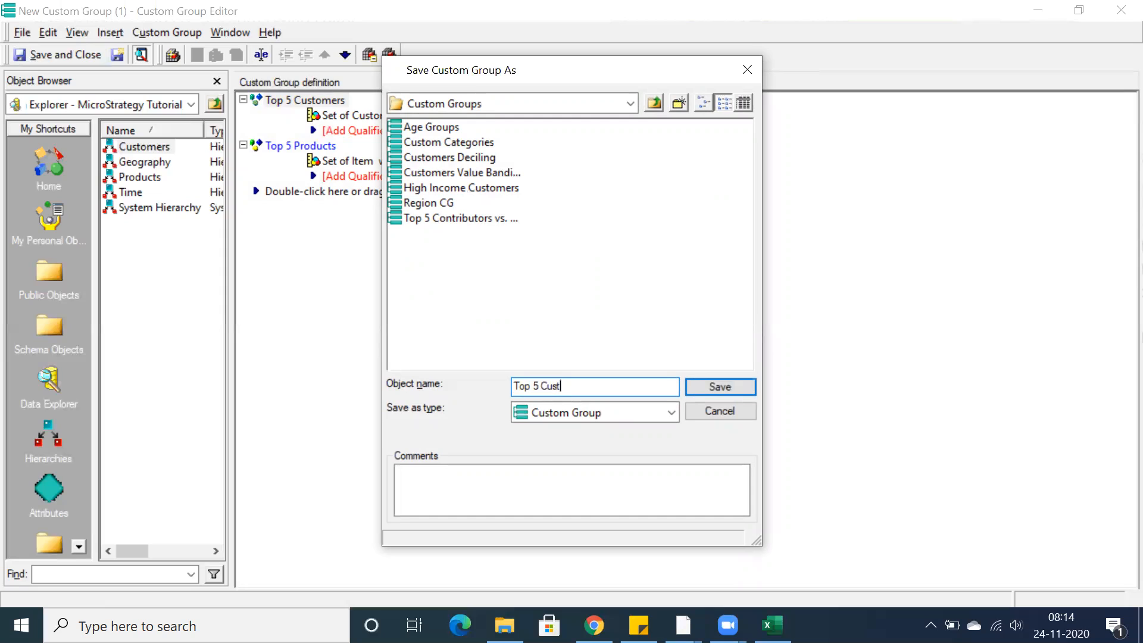
pyautogui.write('_Prods')
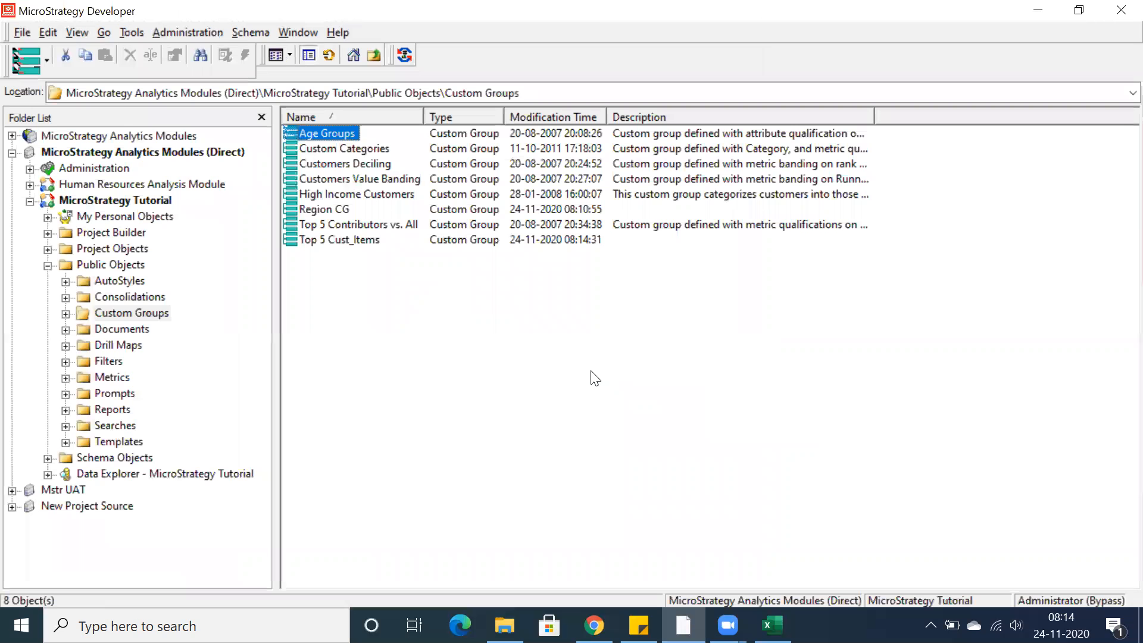
# Create a new blank report in the Public Objects Reports folder
pyautogui.click(111, 410)
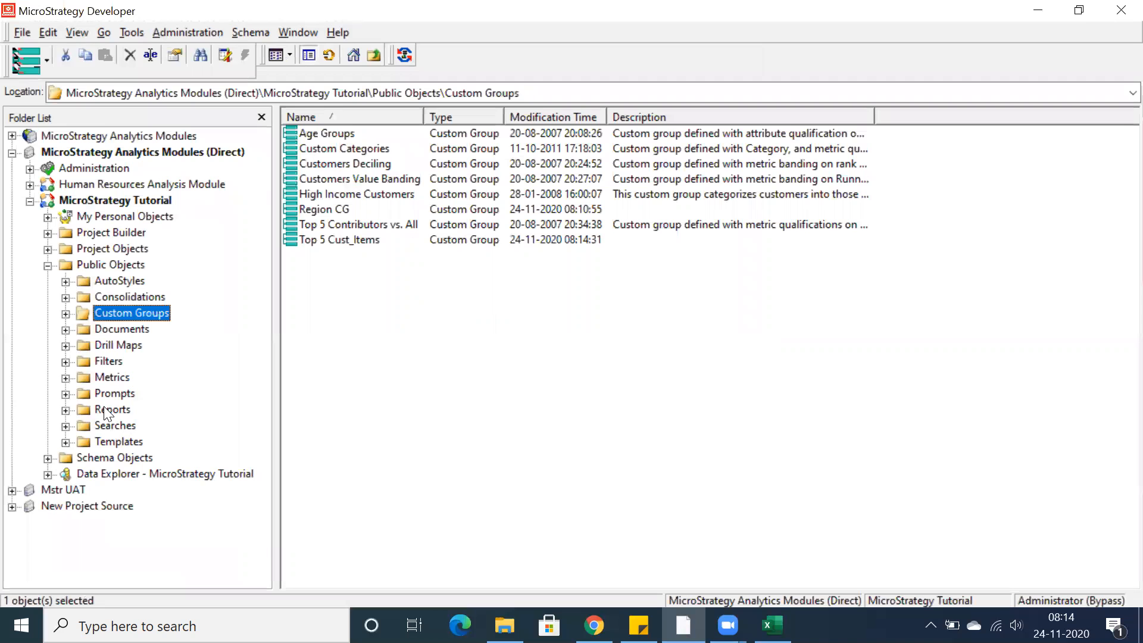
pyautogui.rightClick(342, 321)
pyautogui.moveTo(389, 445)
pyautogui.press('r')
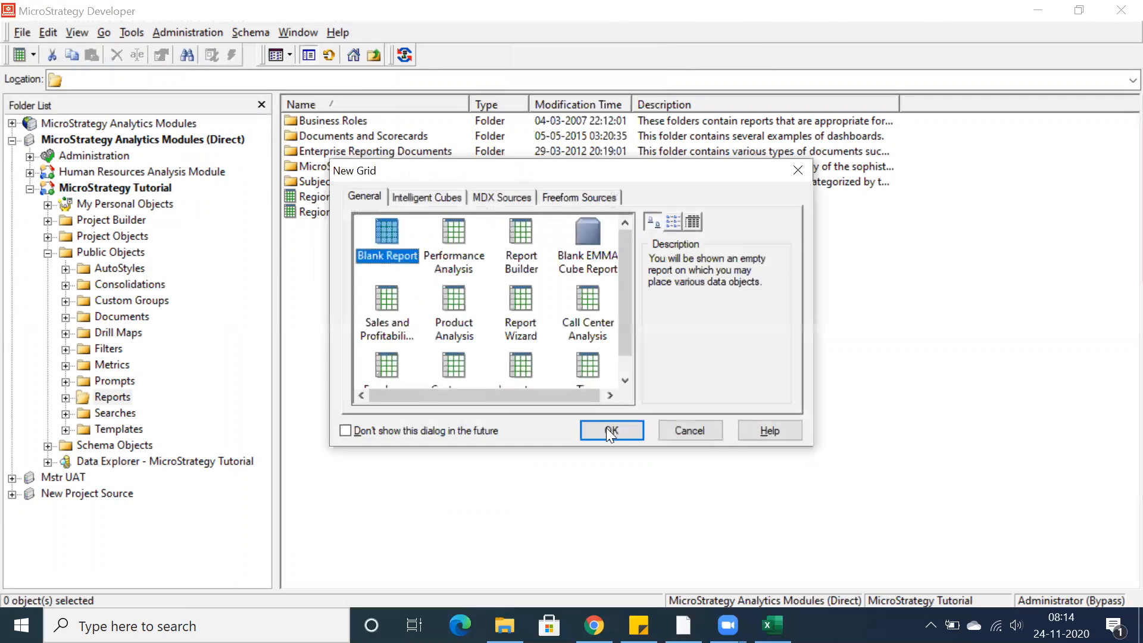
pyautogui.click(609, 429)
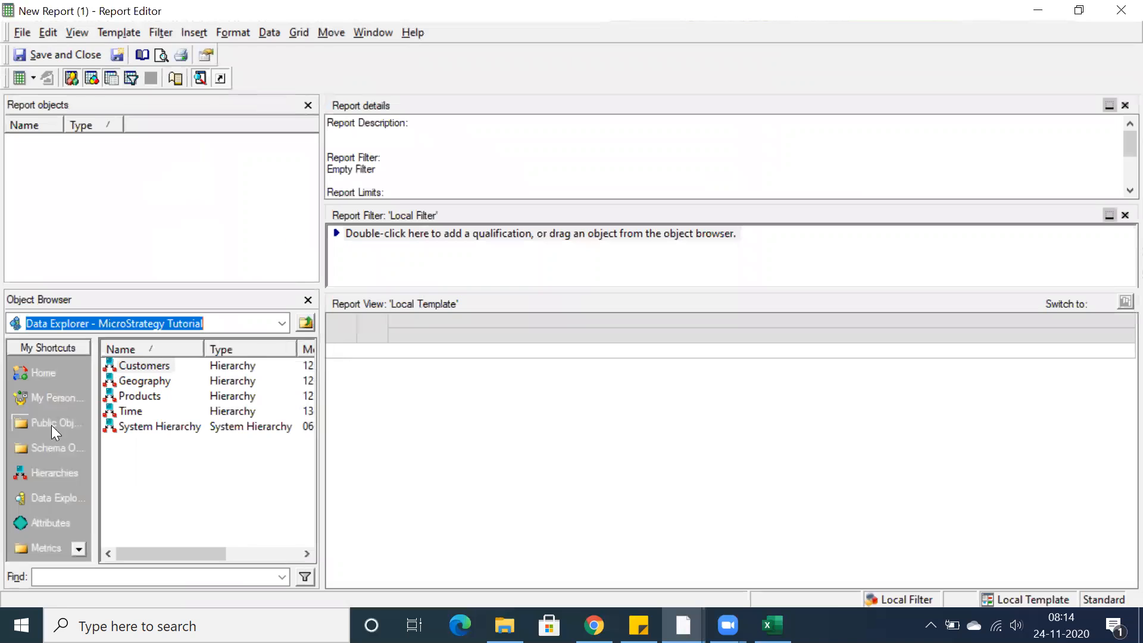
# Add the Top 5 Cust_Items custom group from the Public Objects Custom Groups folder to the report template
pyautogui.click(51, 423)
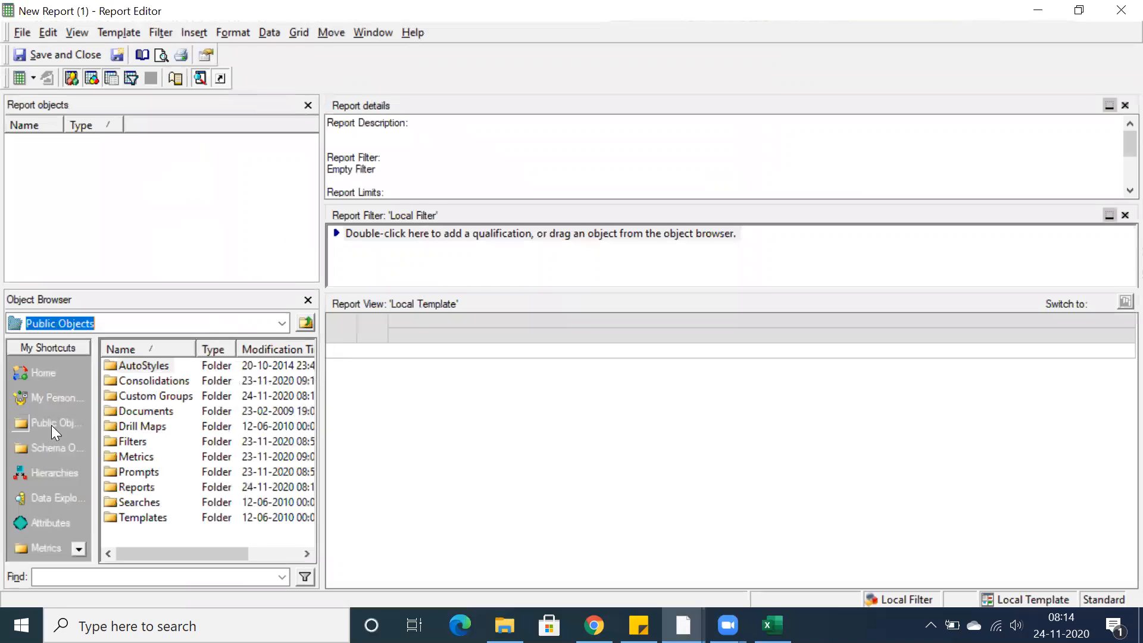
pyautogui.doubleClick(140, 390)
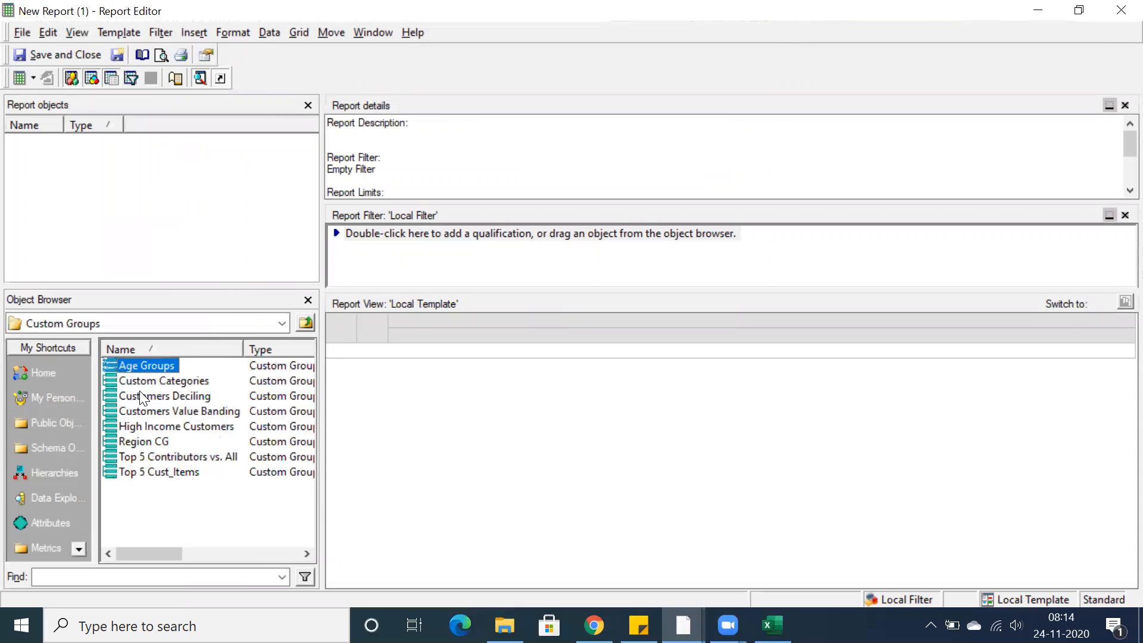
pyautogui.doubleClick(130, 473)
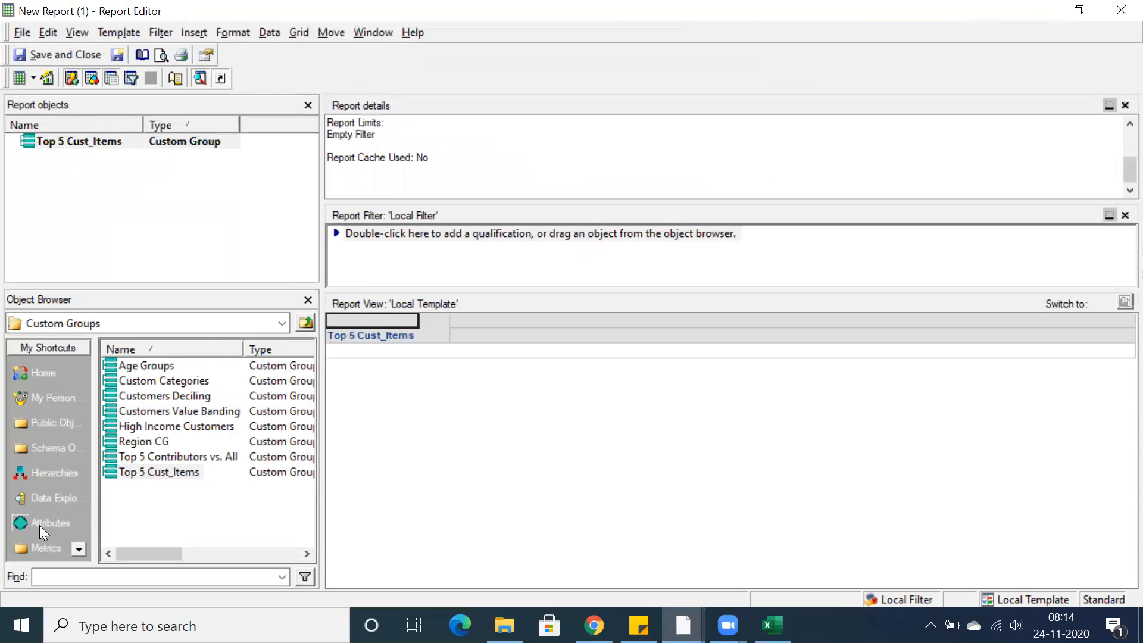
# Add the Profit metric from the Sales Metrics folder to the report template
pyautogui.click(45, 554)
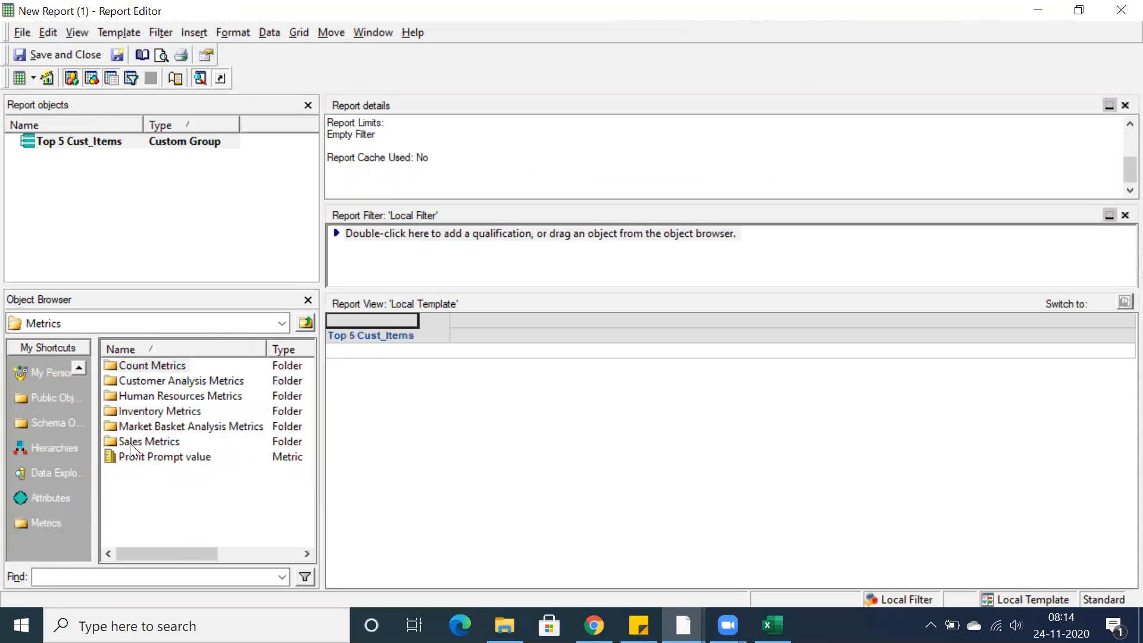
pyautogui.doubleClick(129, 441)
pyautogui.click(122, 515)
pyautogui.scroll(-2, 130, 498)
pyautogui.doubleClick(130, 499)
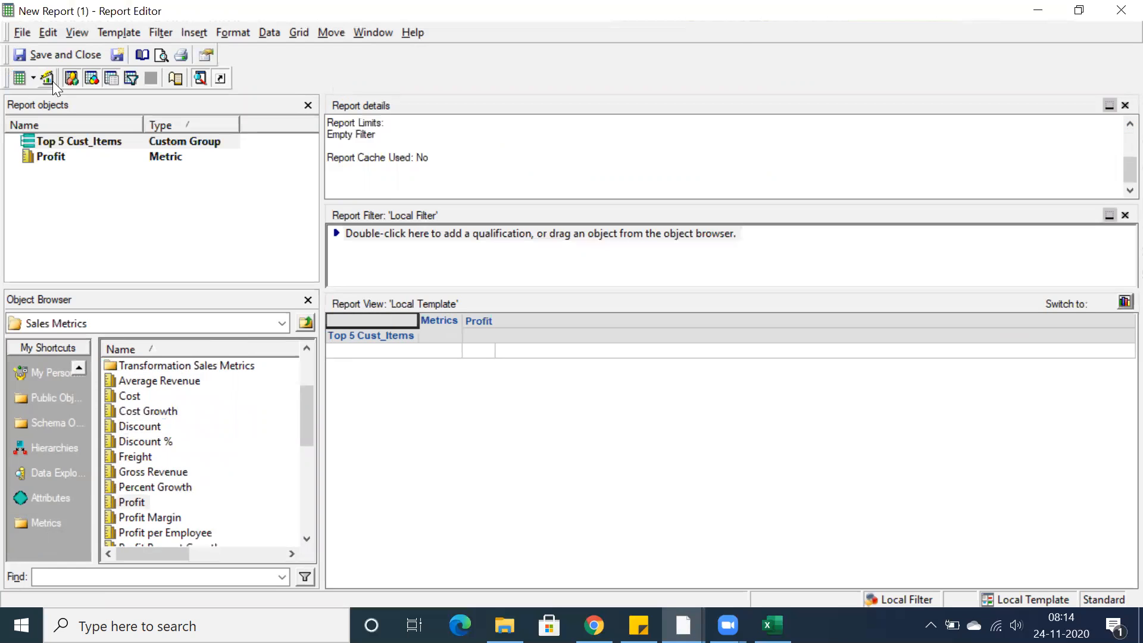
# Run the report as a grid and examine the profit values of the Top 5 Customers and Top 5 Products elements
pyautogui.click(19, 78)
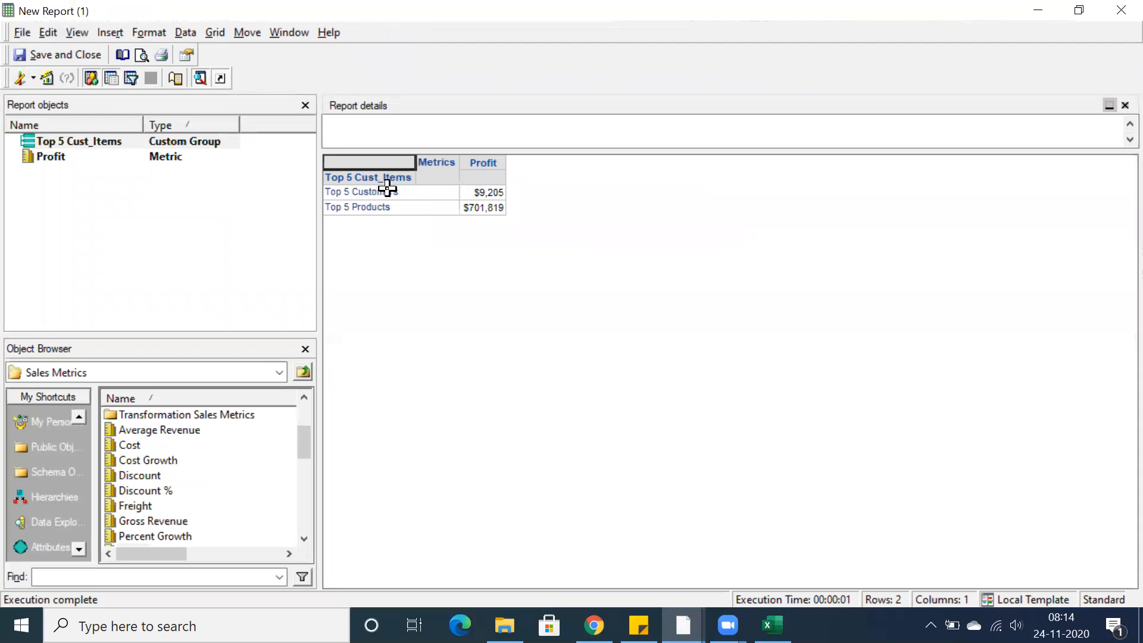
pyautogui.click(481, 191)
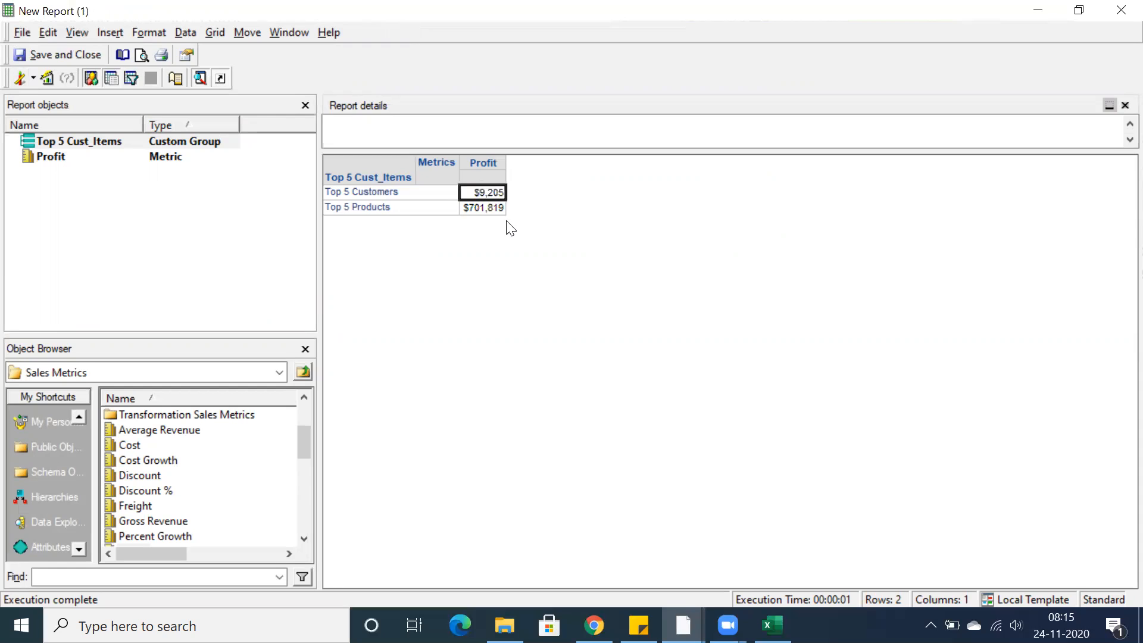
pyautogui.click(471, 206)
pyautogui.click(373, 191)
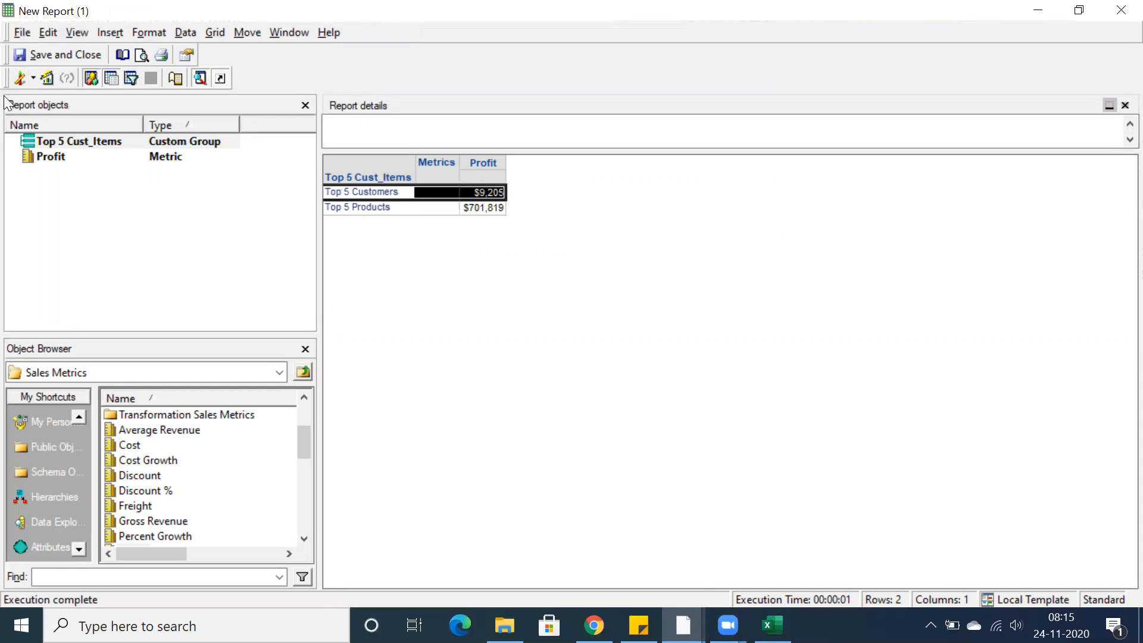
# Save the report as Top 5 Contributers in the Reports folder and close it
pyautogui.click(52, 56)
pyautogui.write('Top 5 Contribu')
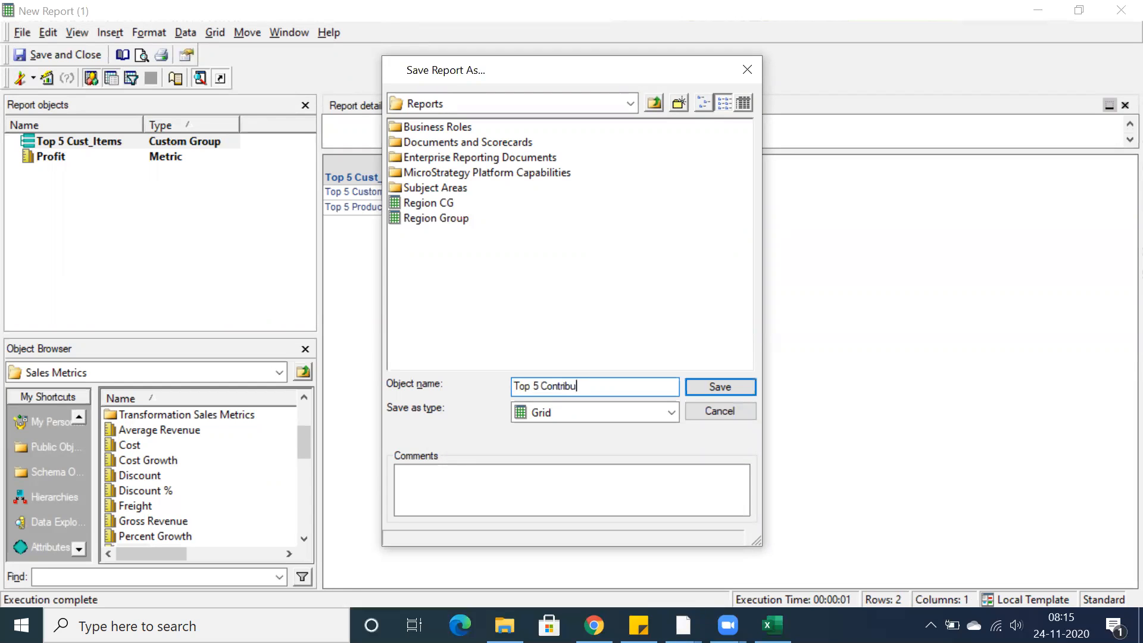
pyautogui.press('Return')
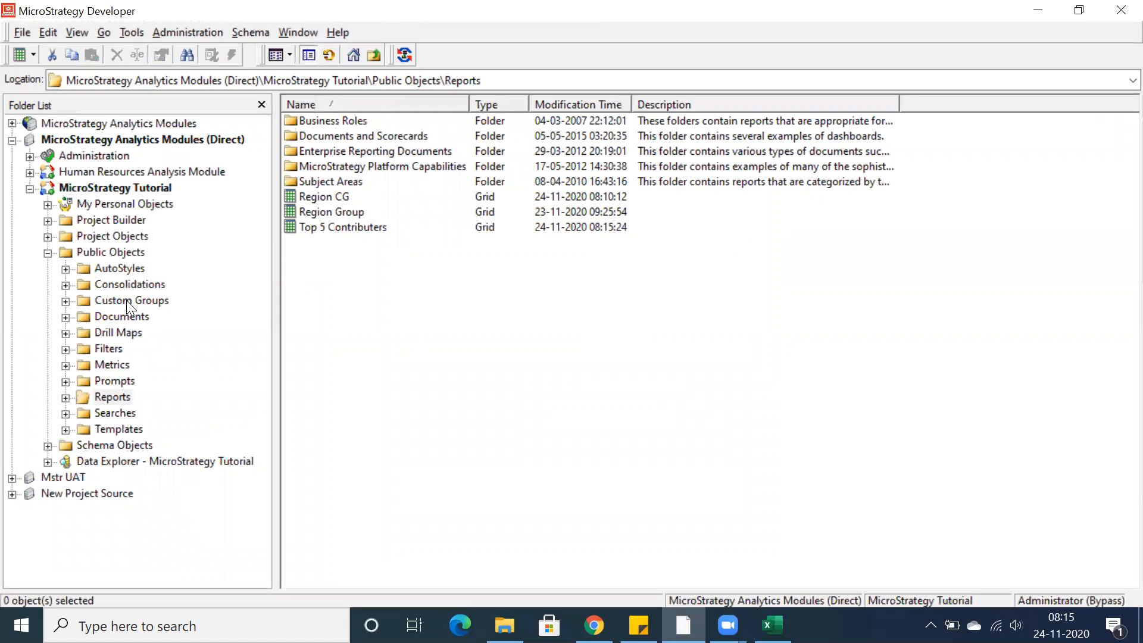
# Open the Top 5 Cust_Items custom group for editing and set Top 5 Customers to show element names plus expanded individual items
pyautogui.click(126, 300)
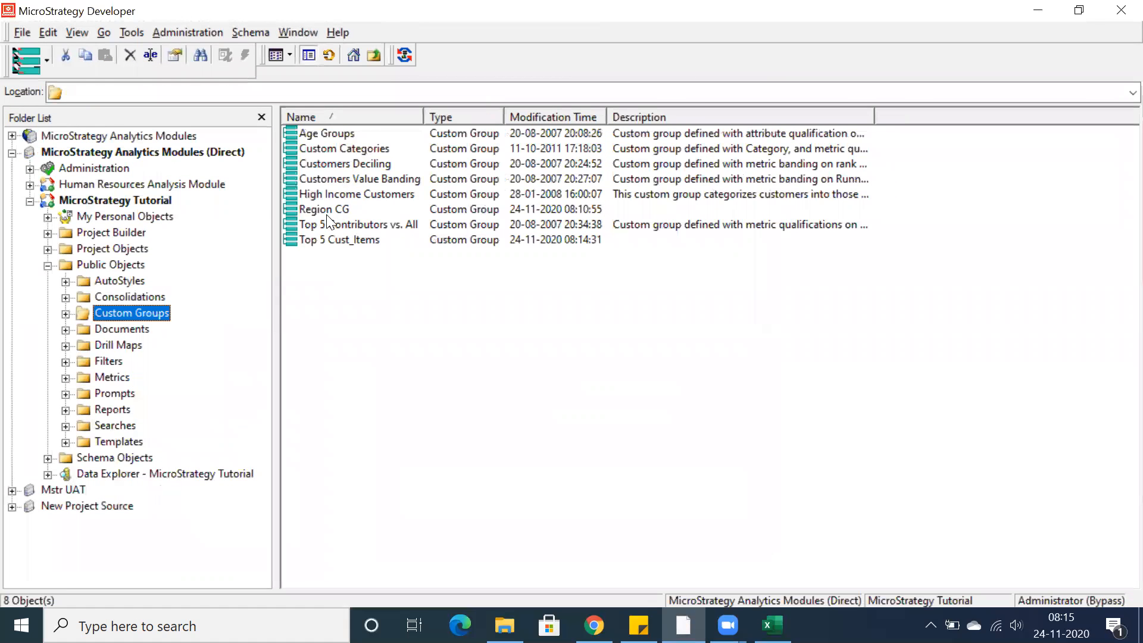
pyautogui.rightClick(314, 243)
pyautogui.click(342, 254)
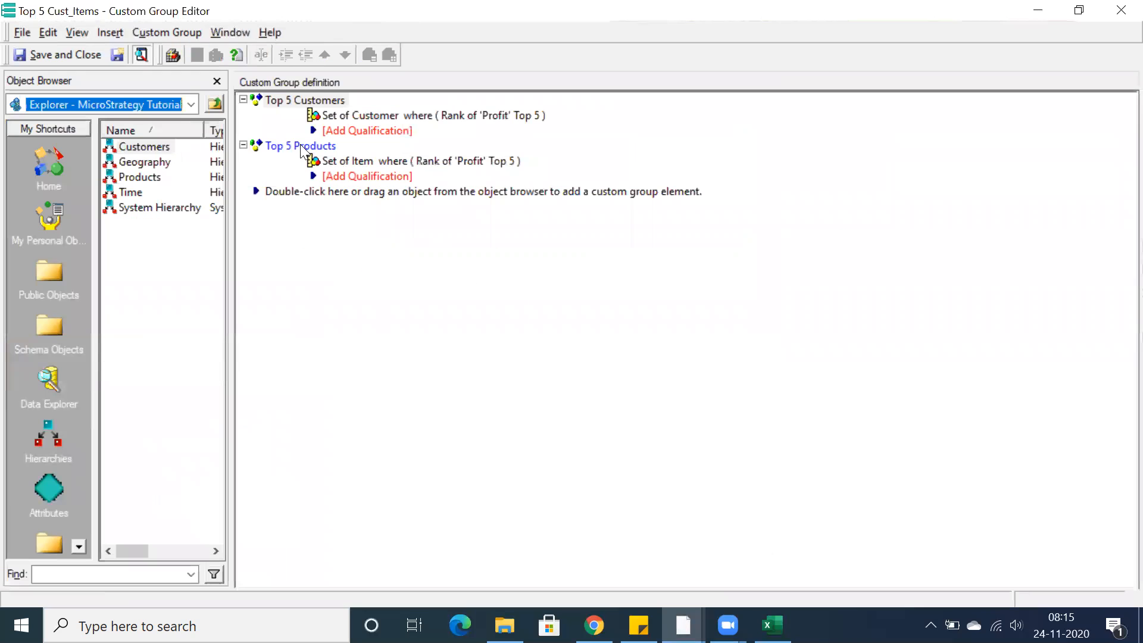
pyautogui.rightClick(286, 101)
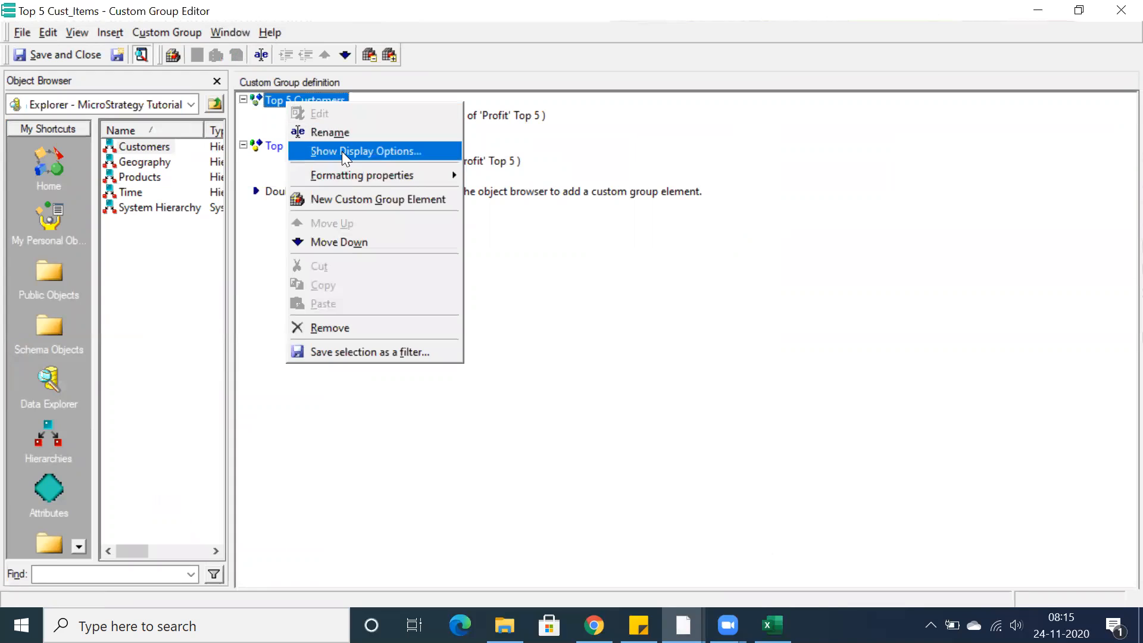
pyautogui.click(342, 151)
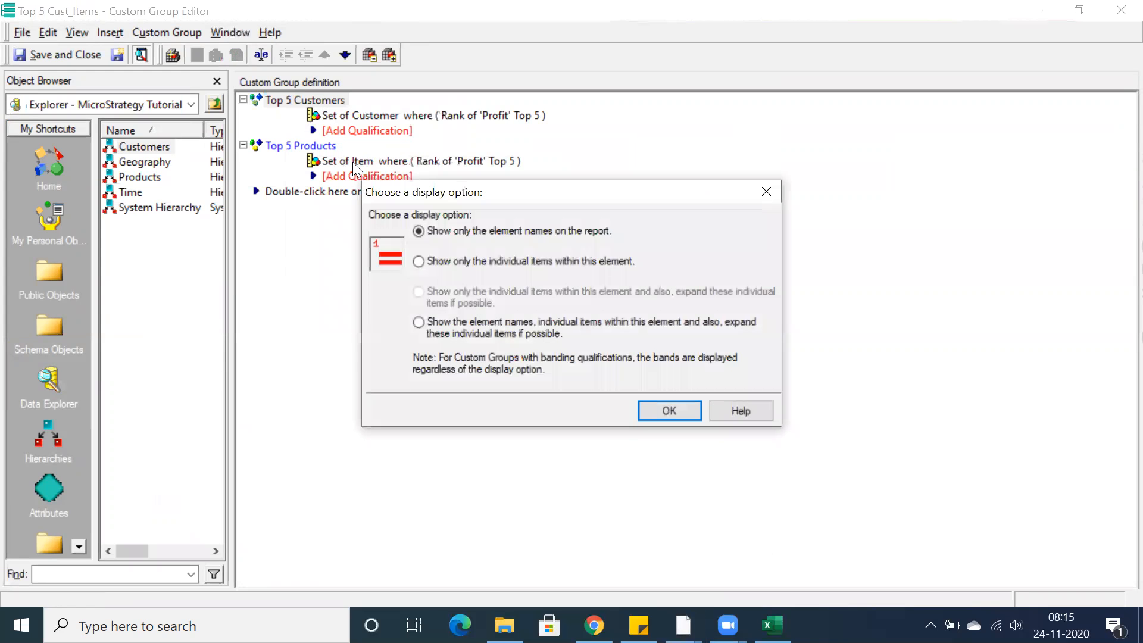
pyautogui.click(419, 323)
pyautogui.click(657, 411)
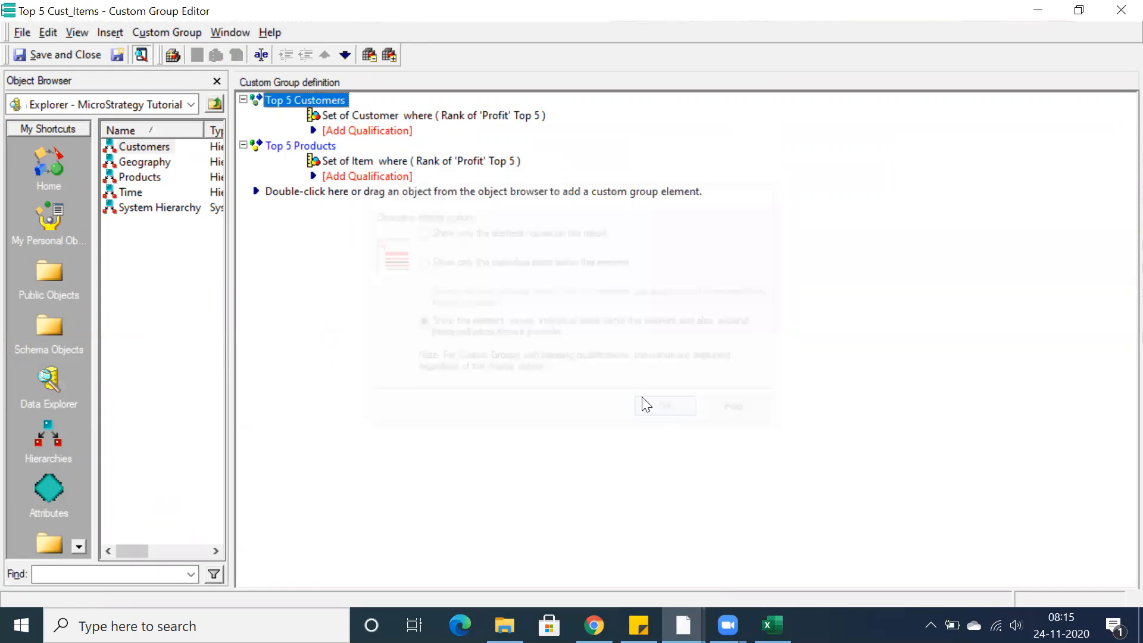
# Set Top 5 Products to show element names plus expanded individual items, and save and close the custom group
pyautogui.rightClick(284, 145)
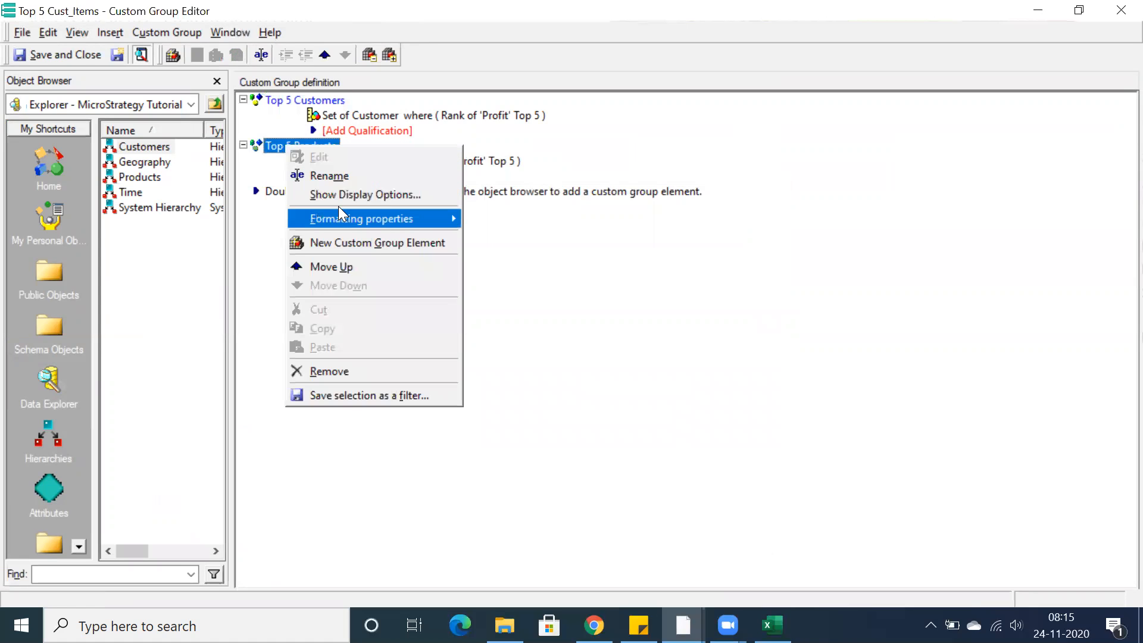
pyautogui.click(343, 194)
pyautogui.click(419, 323)
pyautogui.click(657, 412)
pyautogui.click(88, 56)
pyautogui.click(659, 422)
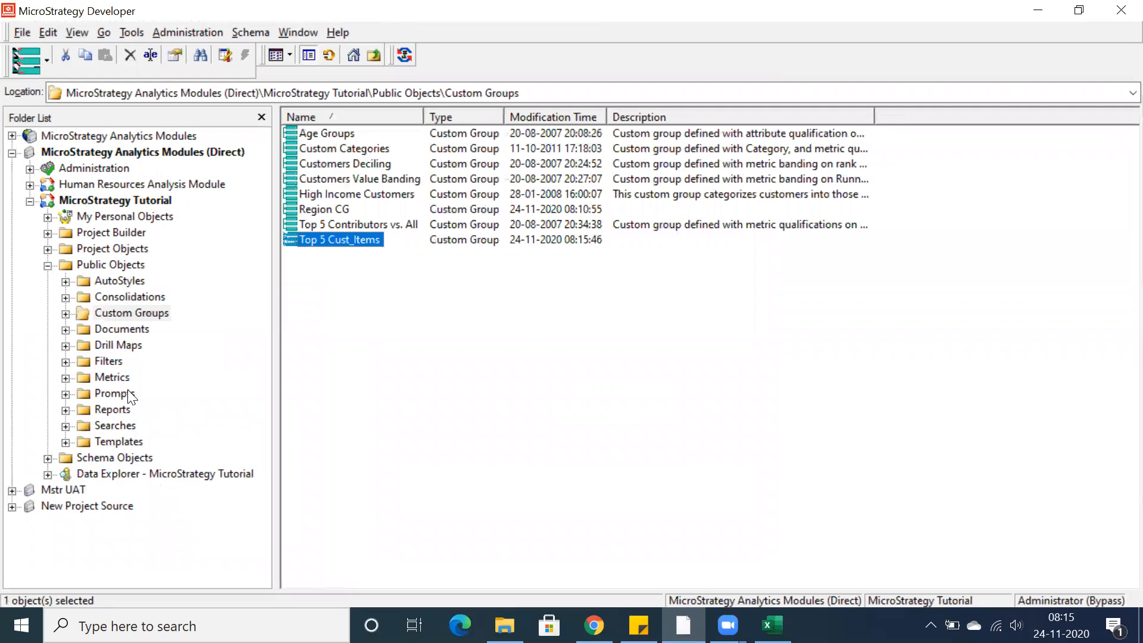
# Run the Top 5 Contributers report from the Reports folder and examine the individual customers and products listed under each element
pyautogui.click(116, 409)
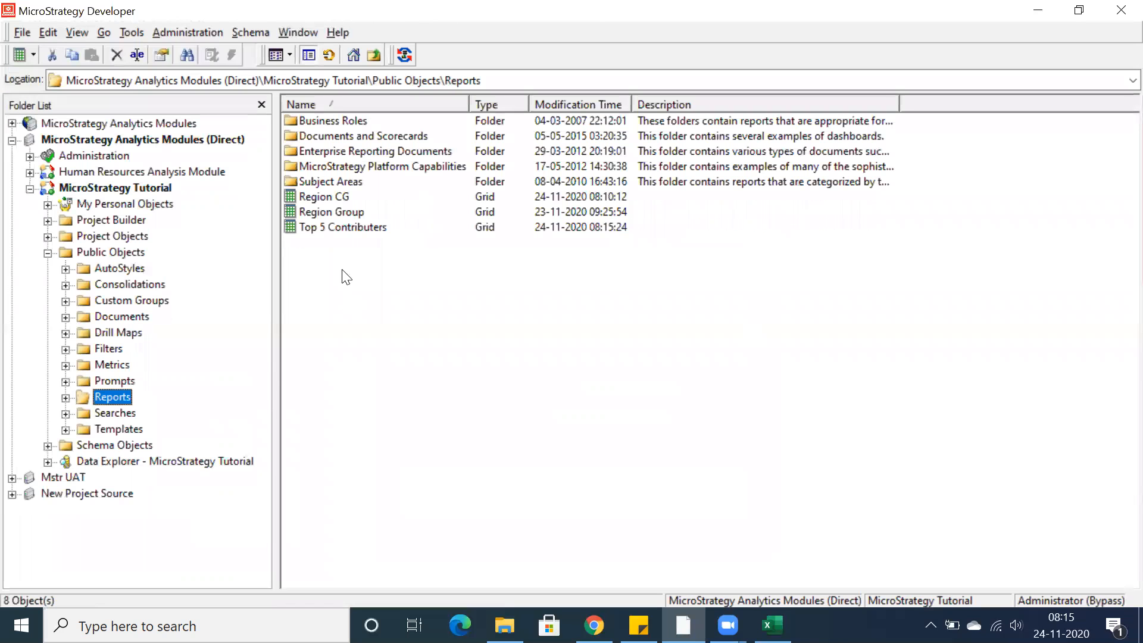
pyautogui.click(312, 227)
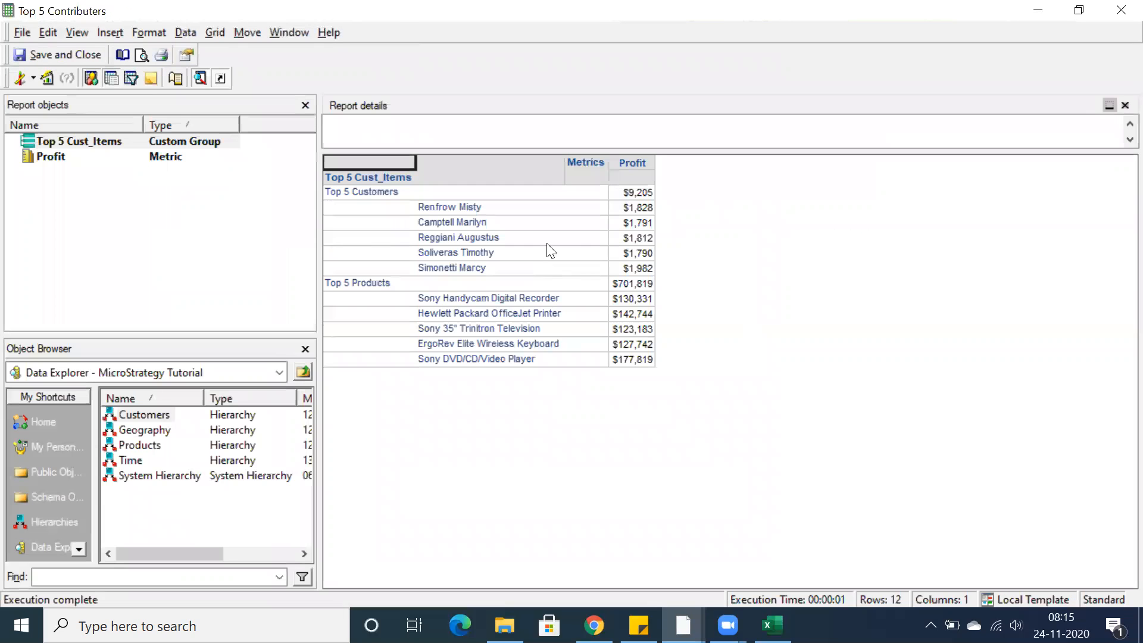
pyautogui.click(431, 203)
pyautogui.moveTo(431, 204); pyautogui.dragTo(446, 268)
pyautogui.click(446, 269)
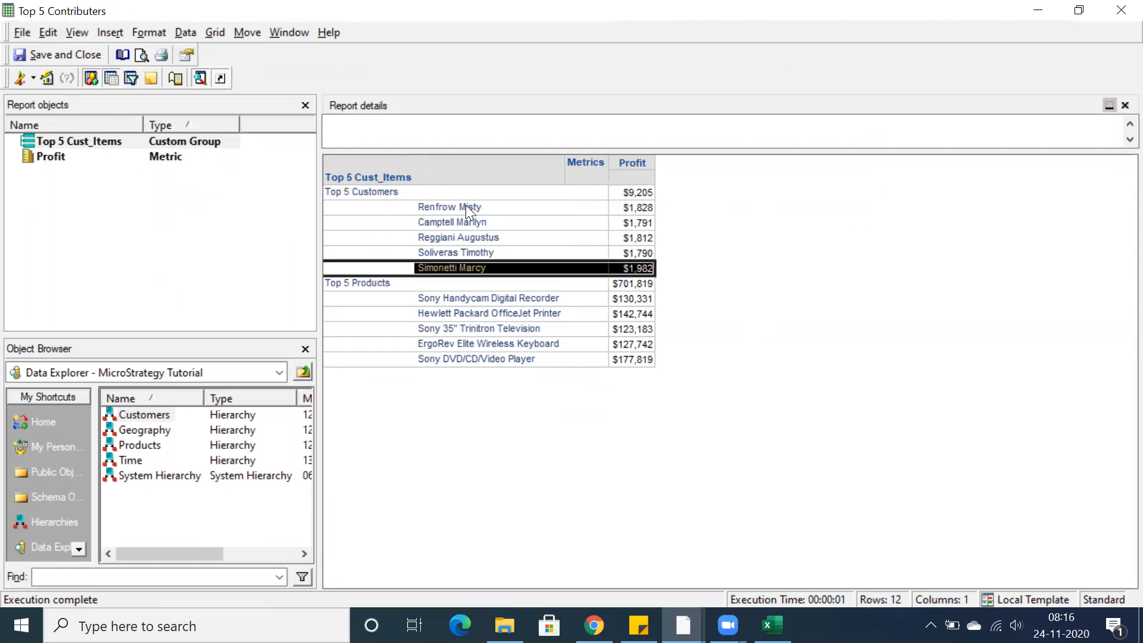
pyautogui.click(352, 191)
pyautogui.moveTo(440, 207); pyautogui.dragTo(449, 269)
pyautogui.click(450, 271)
pyautogui.moveTo(445, 296); pyautogui.dragTo(453, 343)
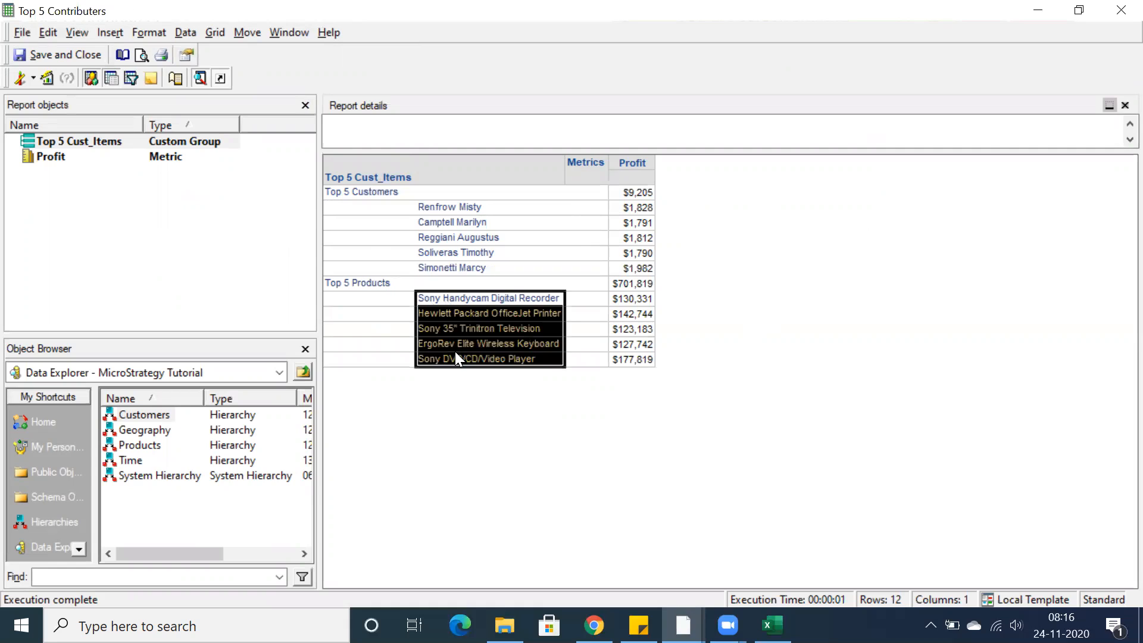
pyautogui.click(455, 359)
pyautogui.click(364, 282)
pyautogui.click(628, 282)
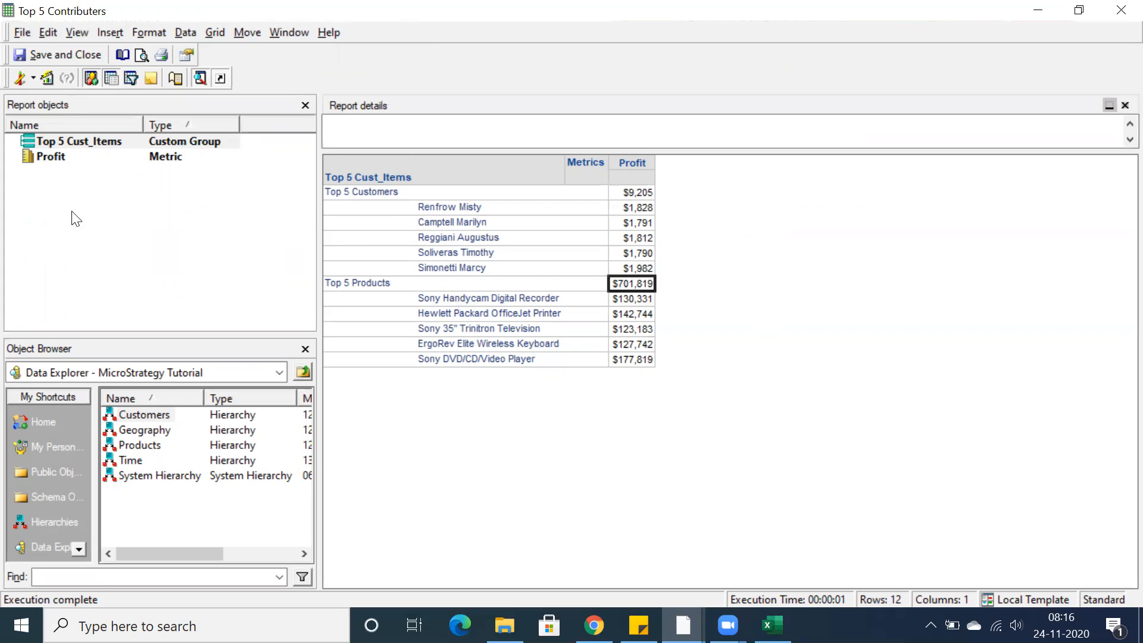
# Switch the report to SQL view and examine the number of passes and the SQL statement of each pass
pyautogui.click(33, 78)
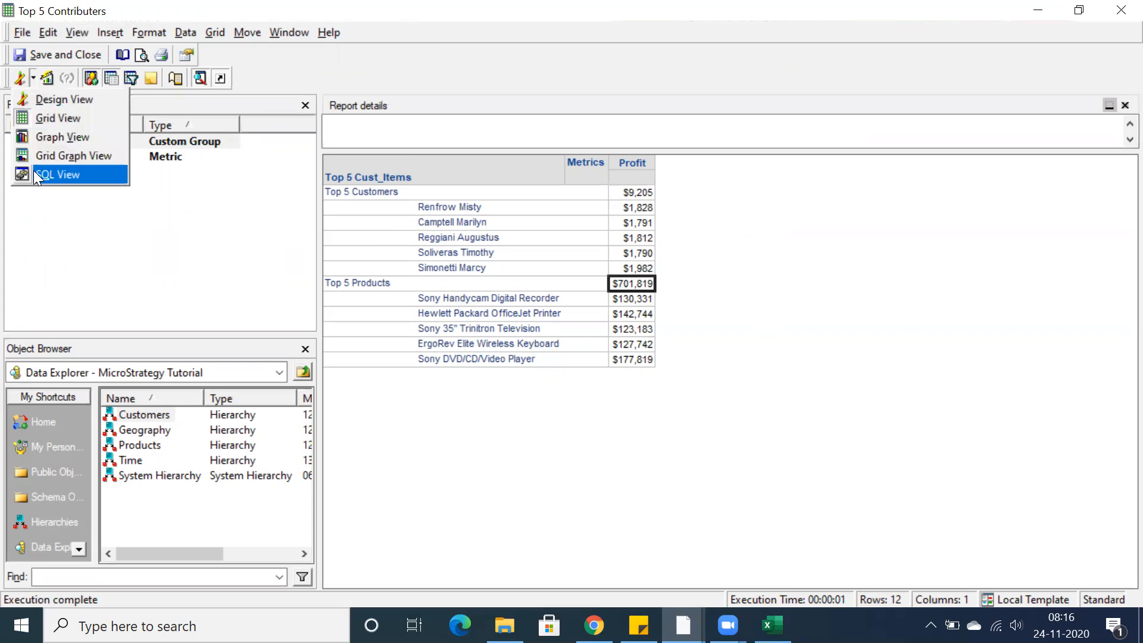
pyautogui.click(33, 171)
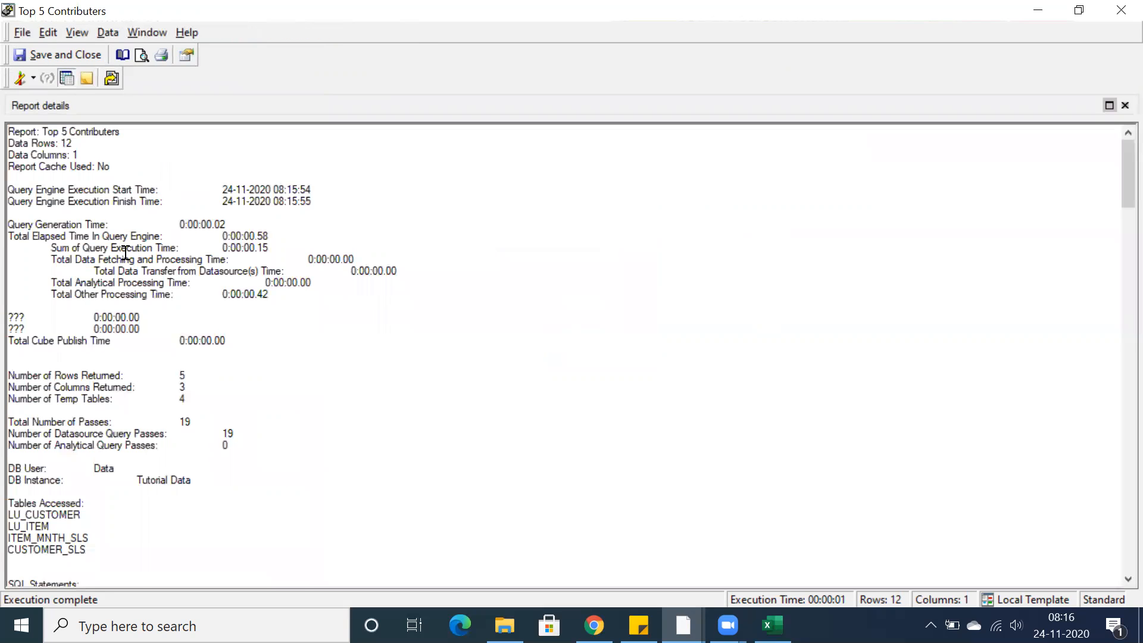
pyautogui.scroll(-1, 194, 359)
pyautogui.doubleClick(186, 388)
pyautogui.scroll(-6, 166, 377)
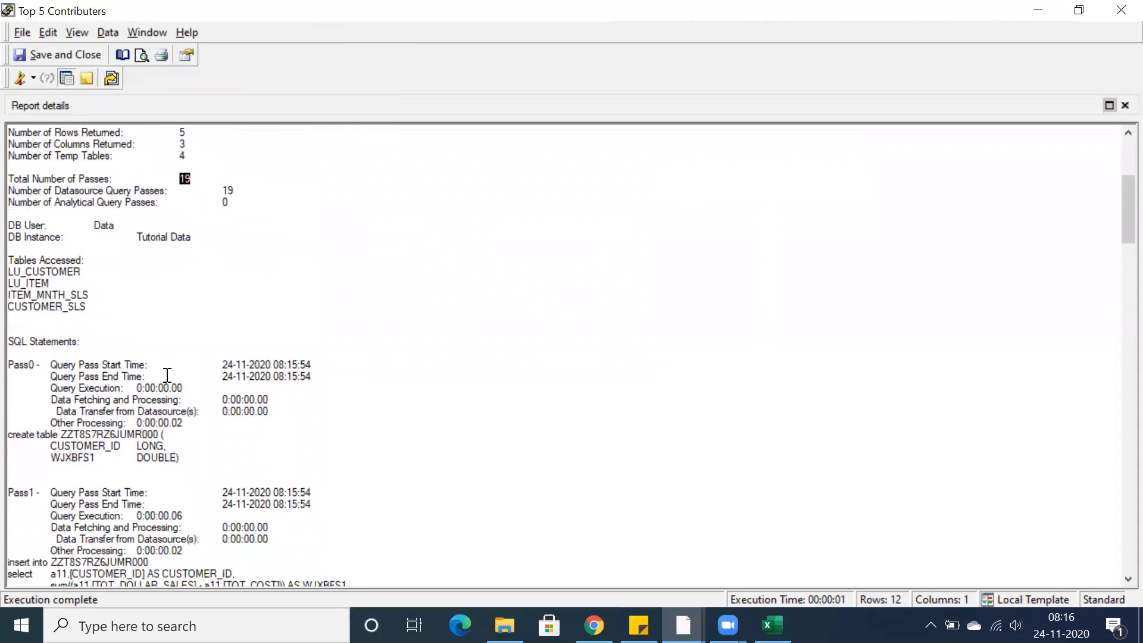
pyautogui.scroll(-13, 167, 375)
pyautogui.moveTo(202, 286); pyautogui.dragTo(51, 260)
pyautogui.scroll(-3, 128, 287)
pyautogui.scroll(-20, 128, 287)
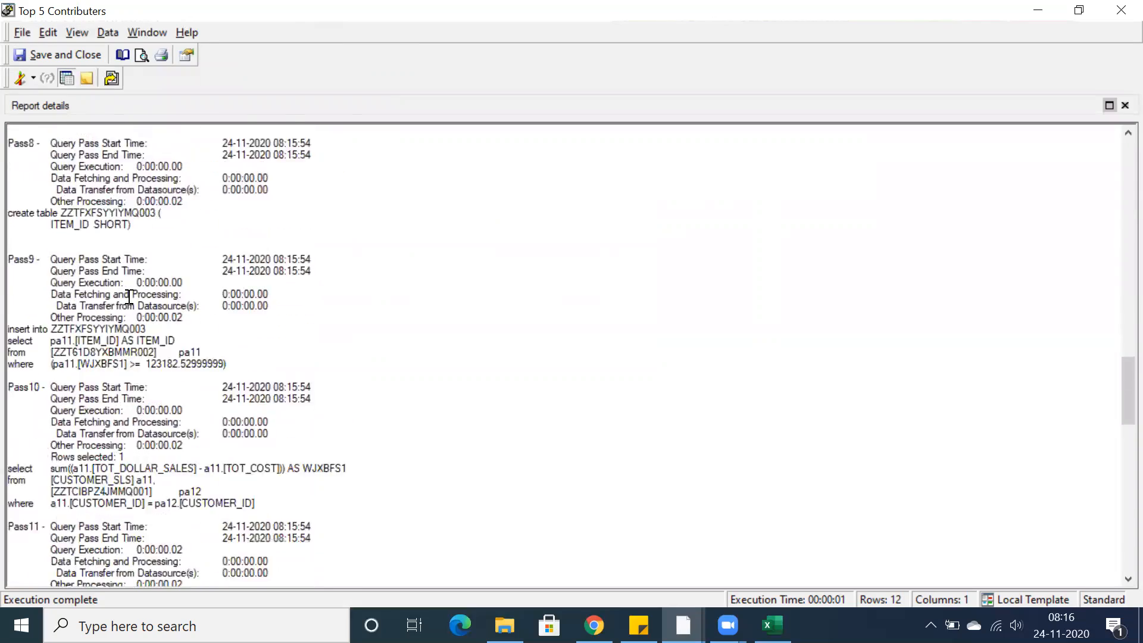
pyautogui.scroll(-20, 130, 297)
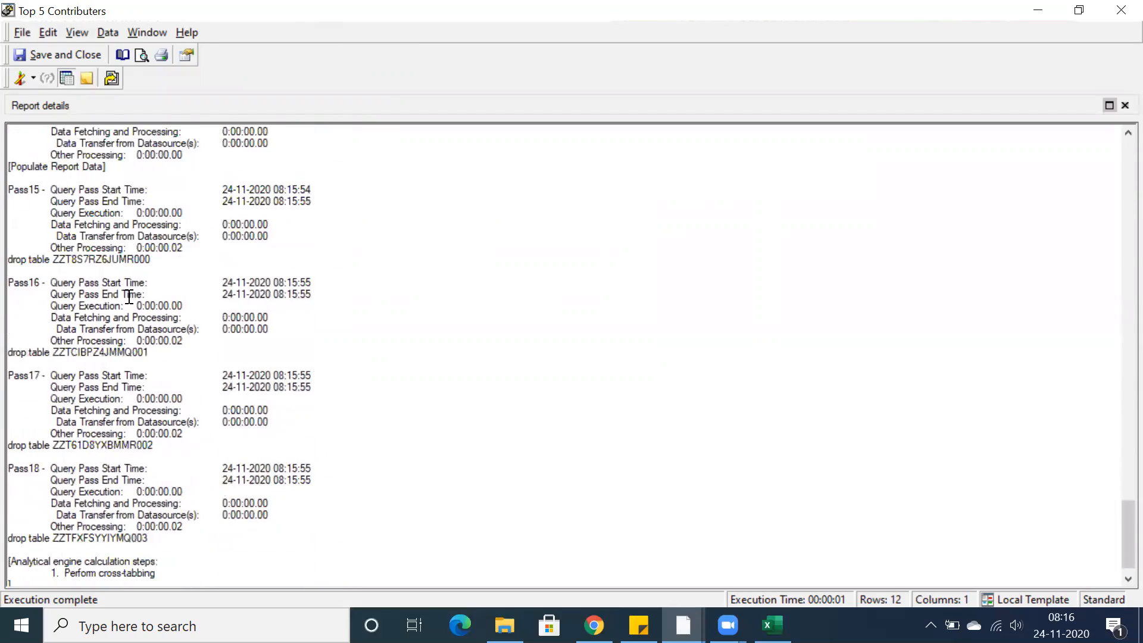
pyautogui.scroll(20, 129, 296)
pyautogui.scroll(20, 135, 262)
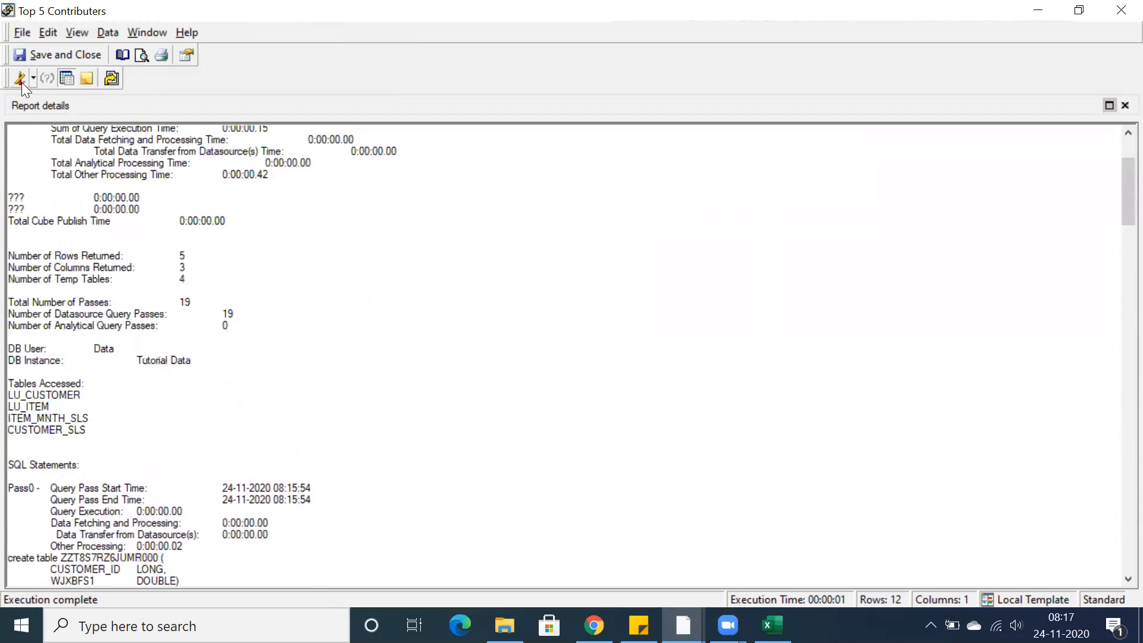
# Return the report to grid view, then save and close it without adding a comment
pyautogui.click(35, 82)
pyautogui.click(38, 113)
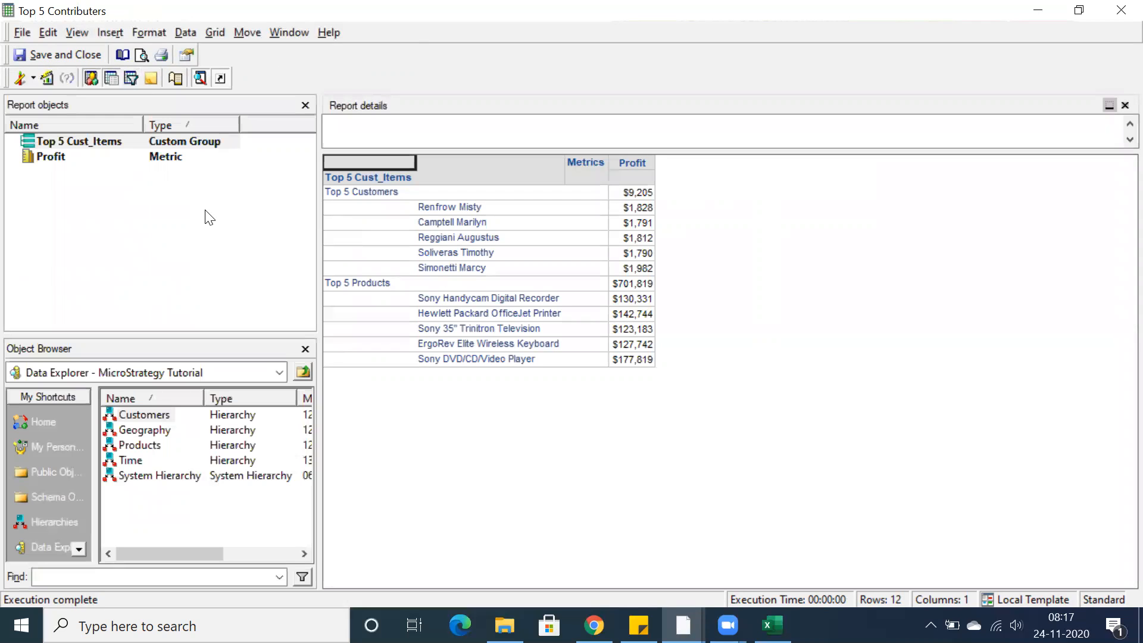
pyautogui.click(41, 51)
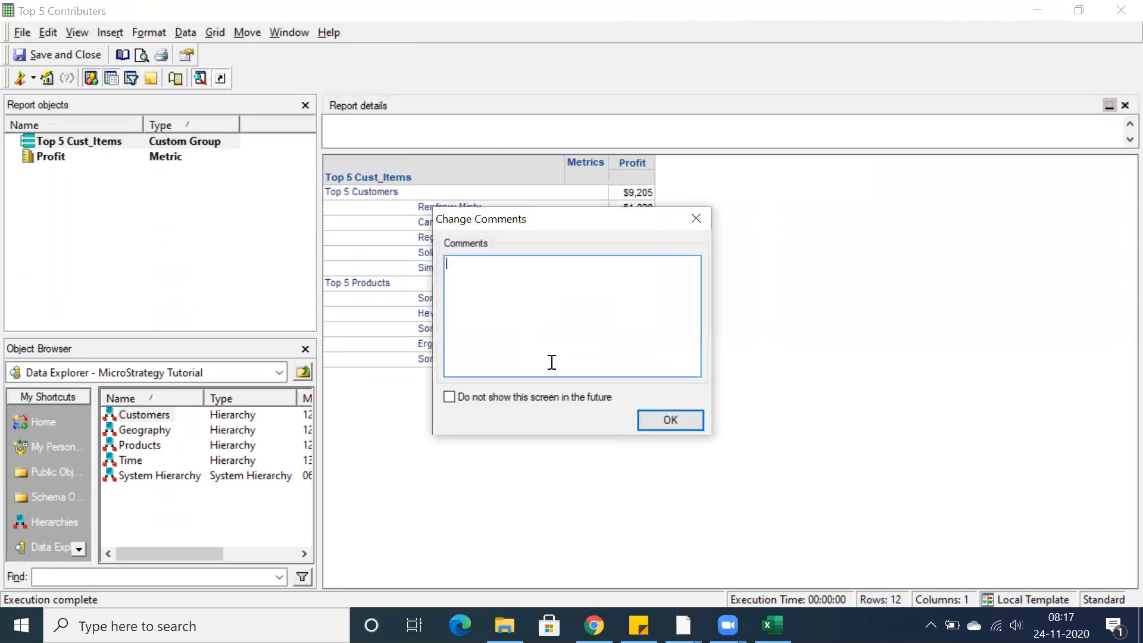
pyautogui.click(662, 420)
pyautogui.click(468, 298)
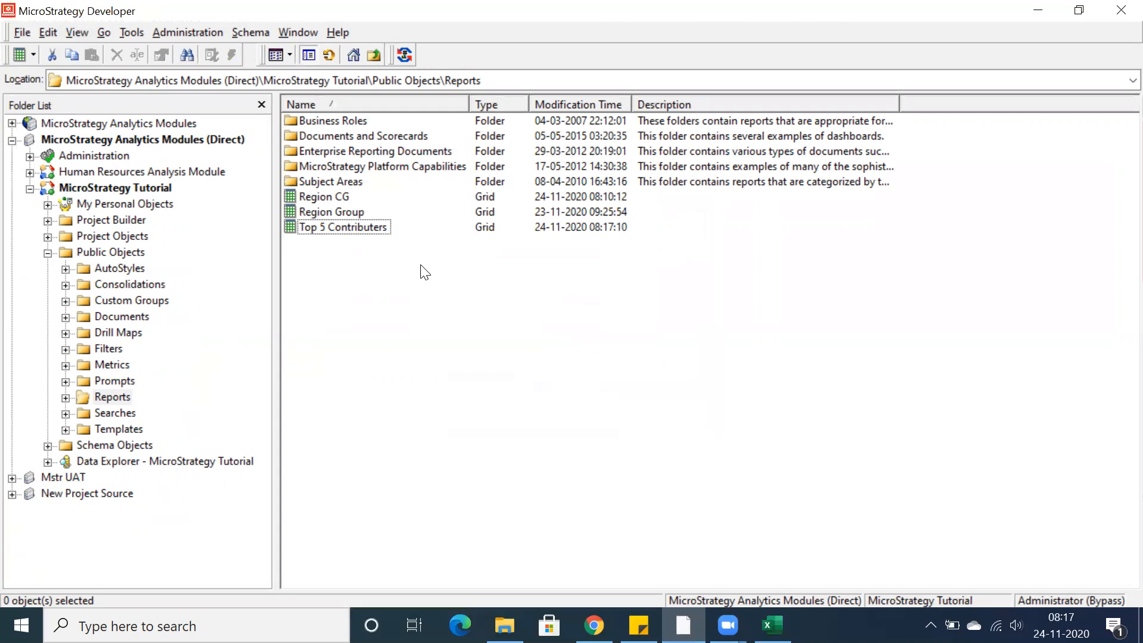
# Create a new empty custom group in the Public Objects Custom Groups folder
pyautogui.click(104, 302)
pyautogui.rightClick(321, 301)
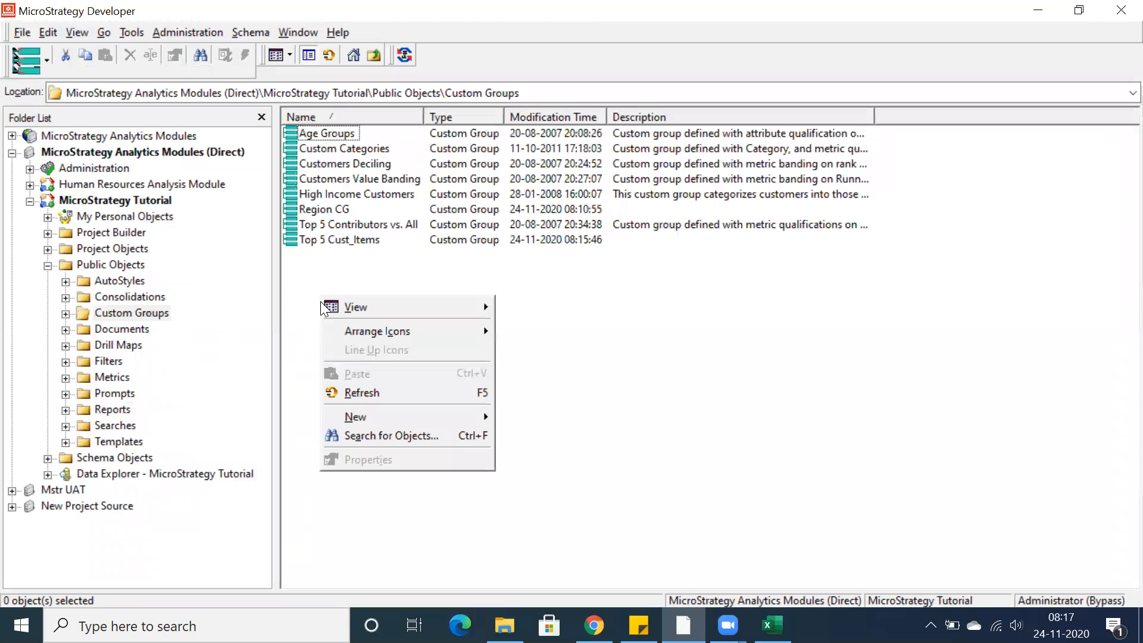
pyautogui.click(446, 417)
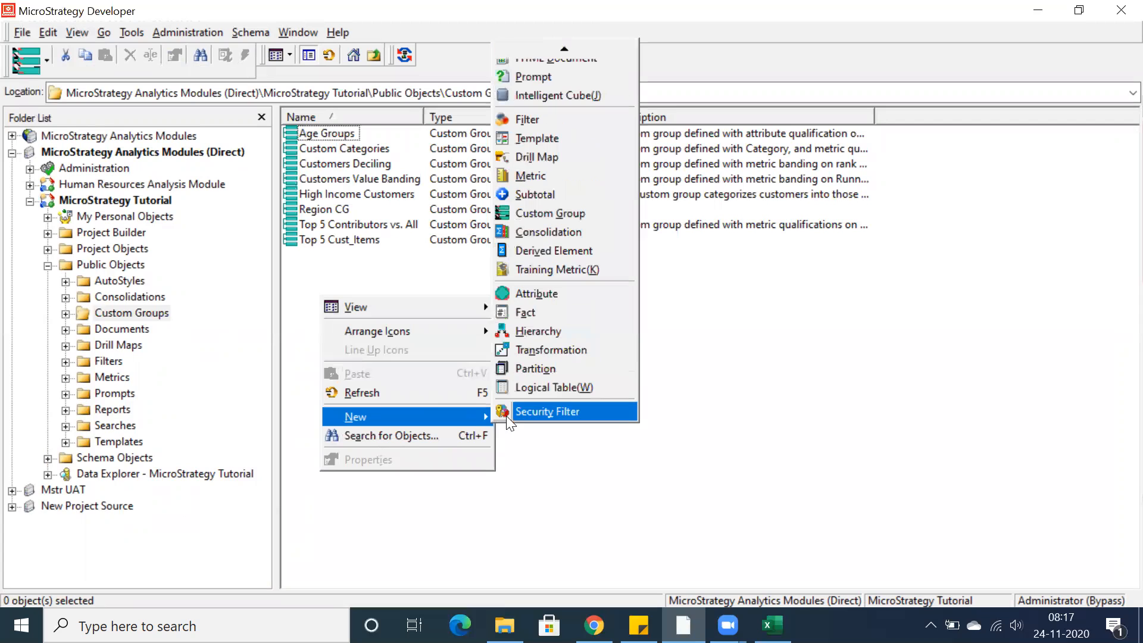
pyautogui.click(562, 215)
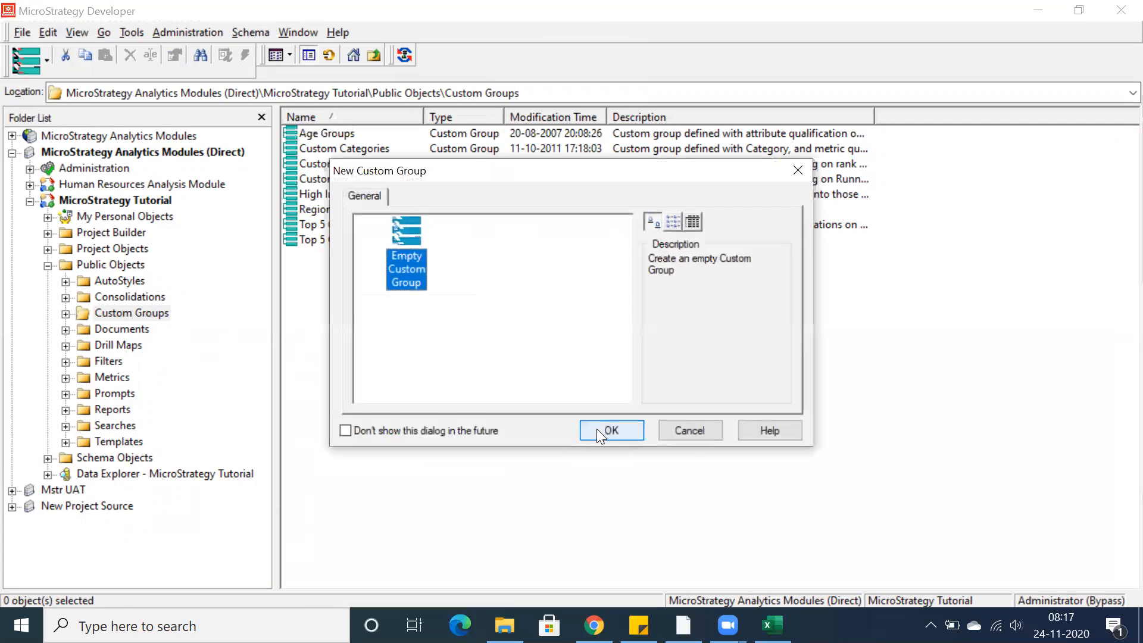
pyautogui.click(598, 430)
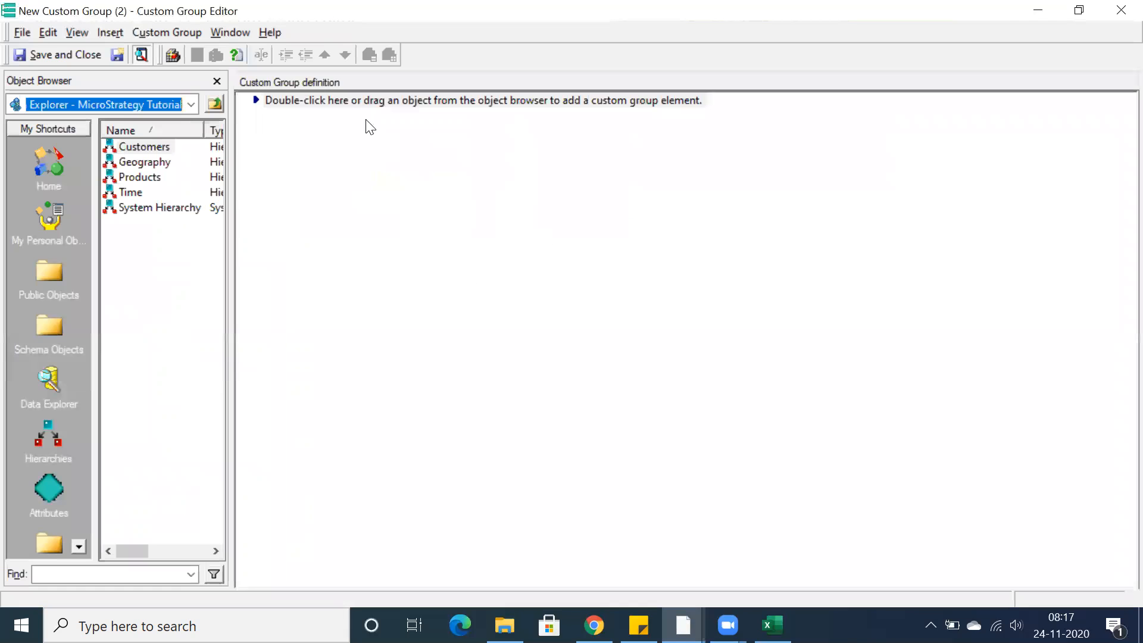
# Add a new custom group element and give it a Custom Group Banding qualification
pyautogui.doubleClick(346, 99)
pyautogui.click(343, 114)
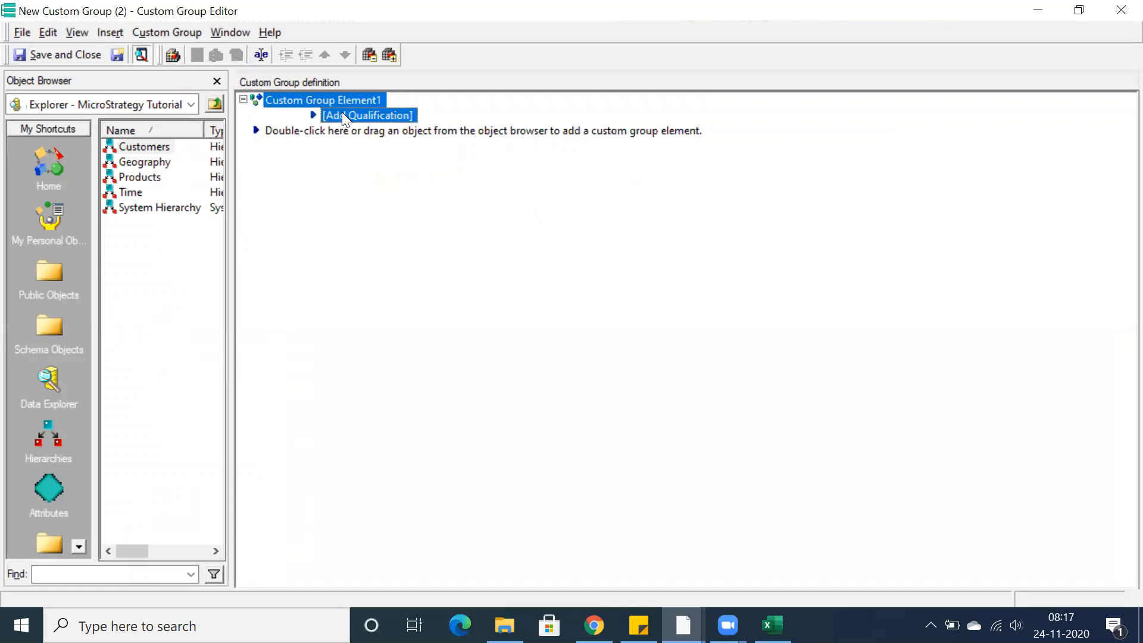
pyautogui.doubleClick(325, 115)
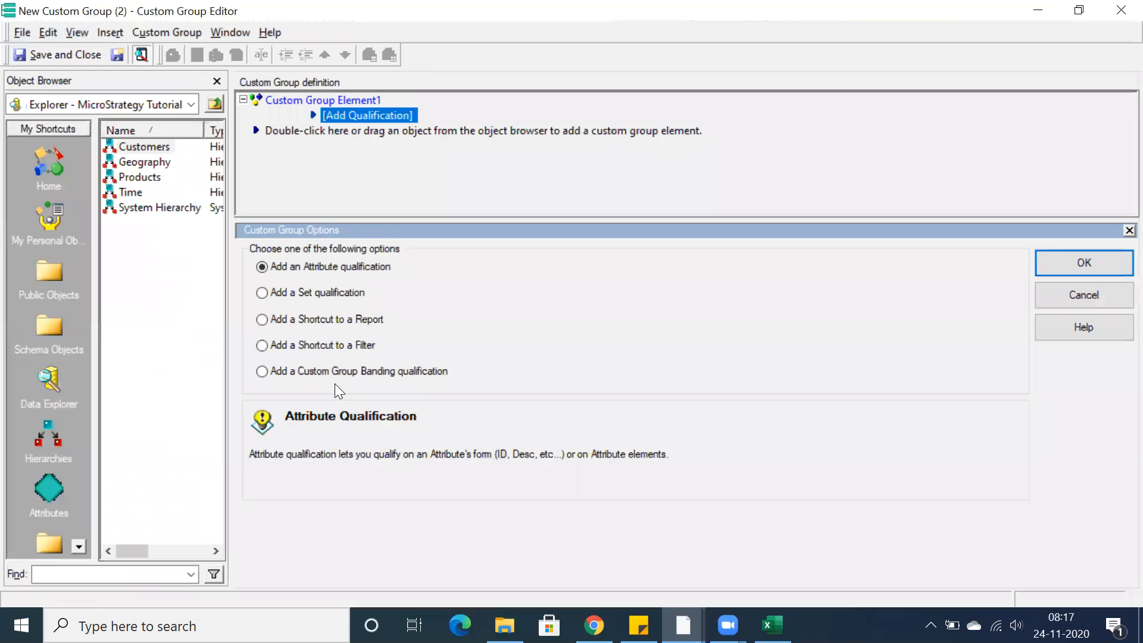
pyautogui.click(332, 371)
pyautogui.click(1067, 264)
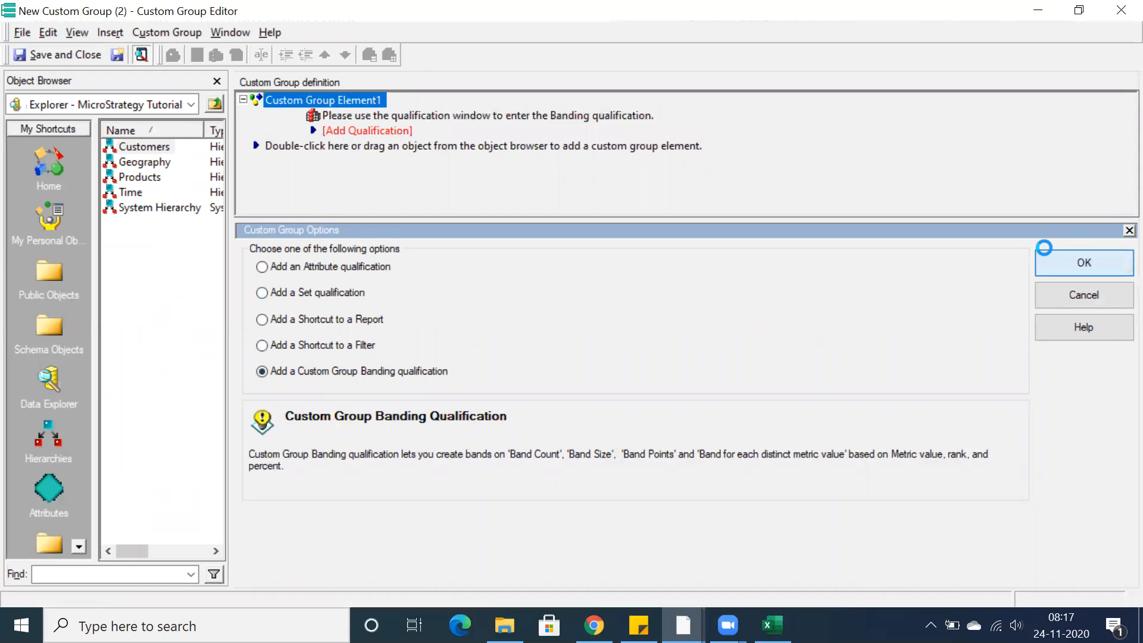
# Choose the Profit metric for the band qualification and set the banding type to Banding Points
pyautogui.write('profit')
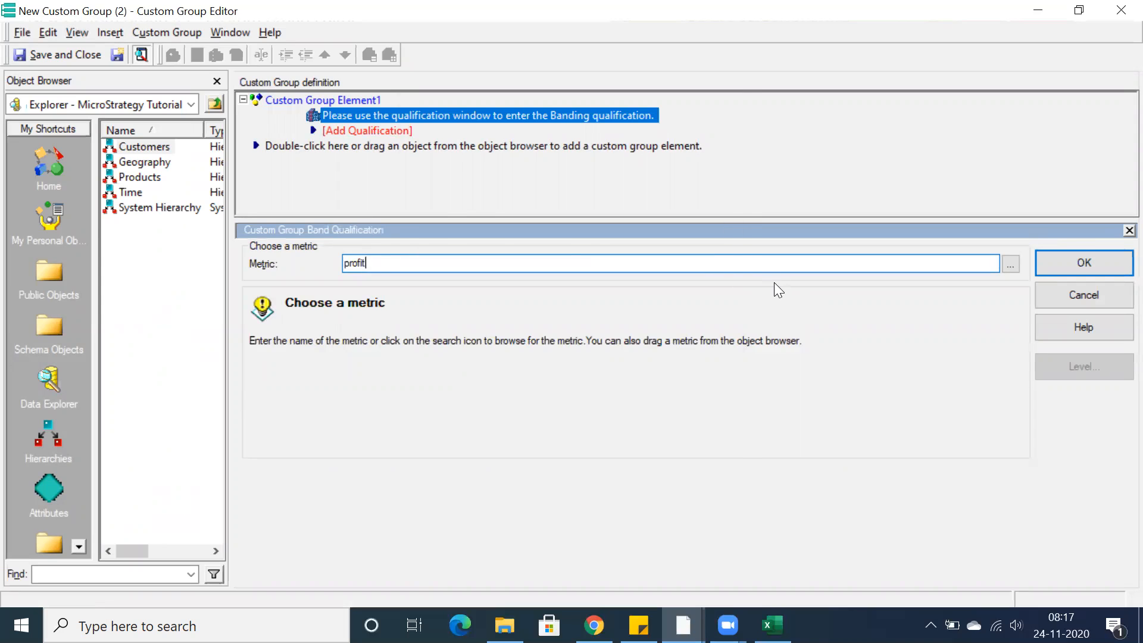
pyautogui.press('Return')
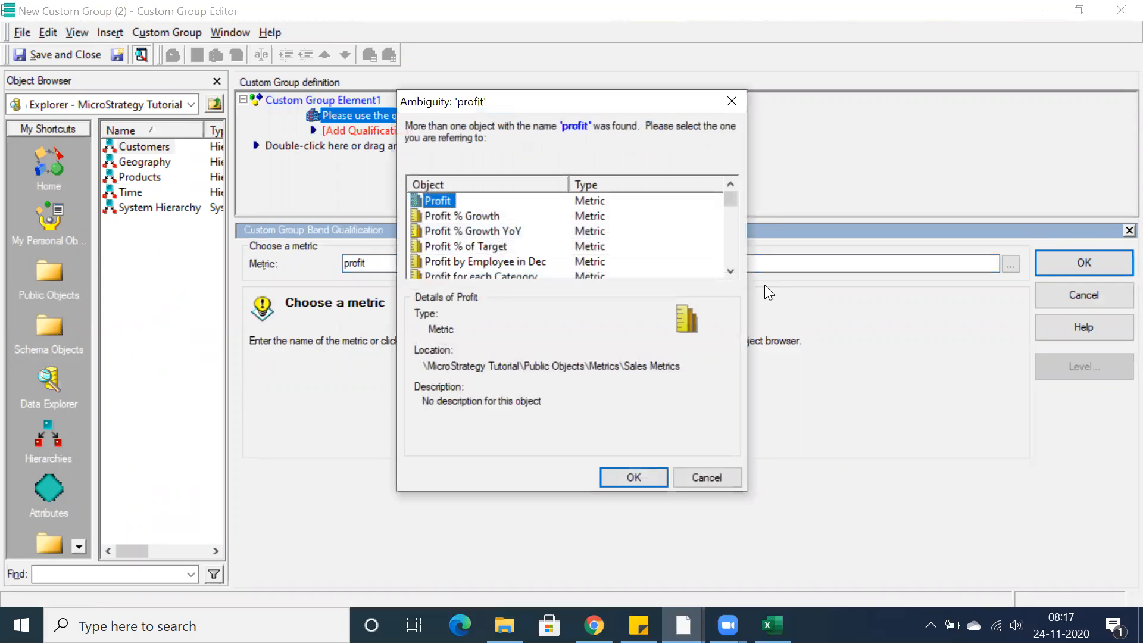
pyautogui.click(623, 477)
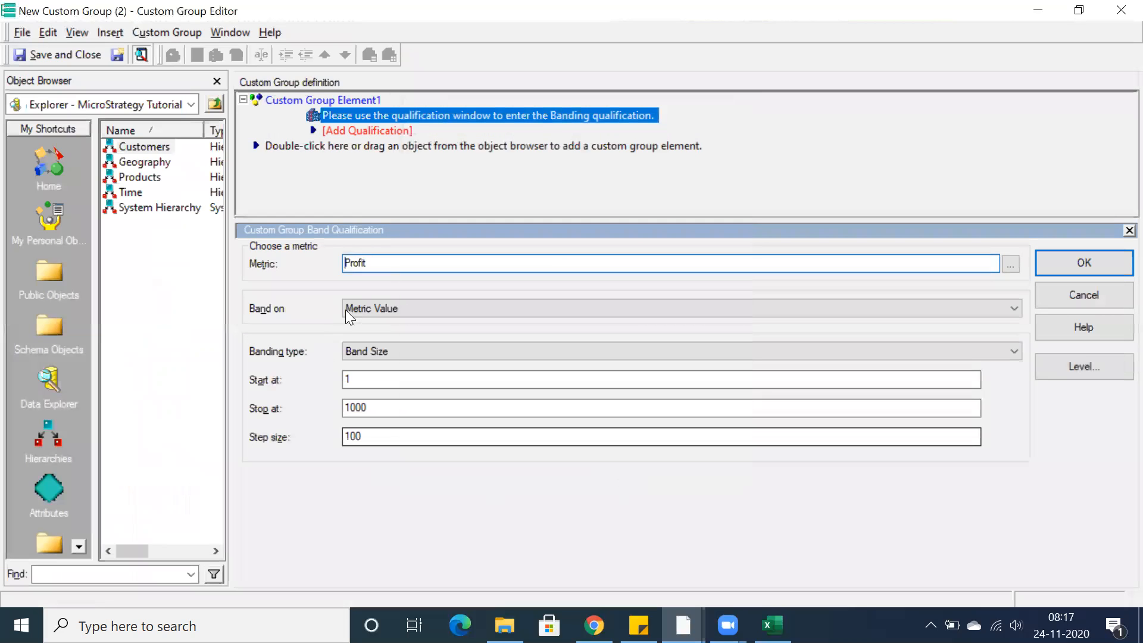
pyautogui.click(367, 356)
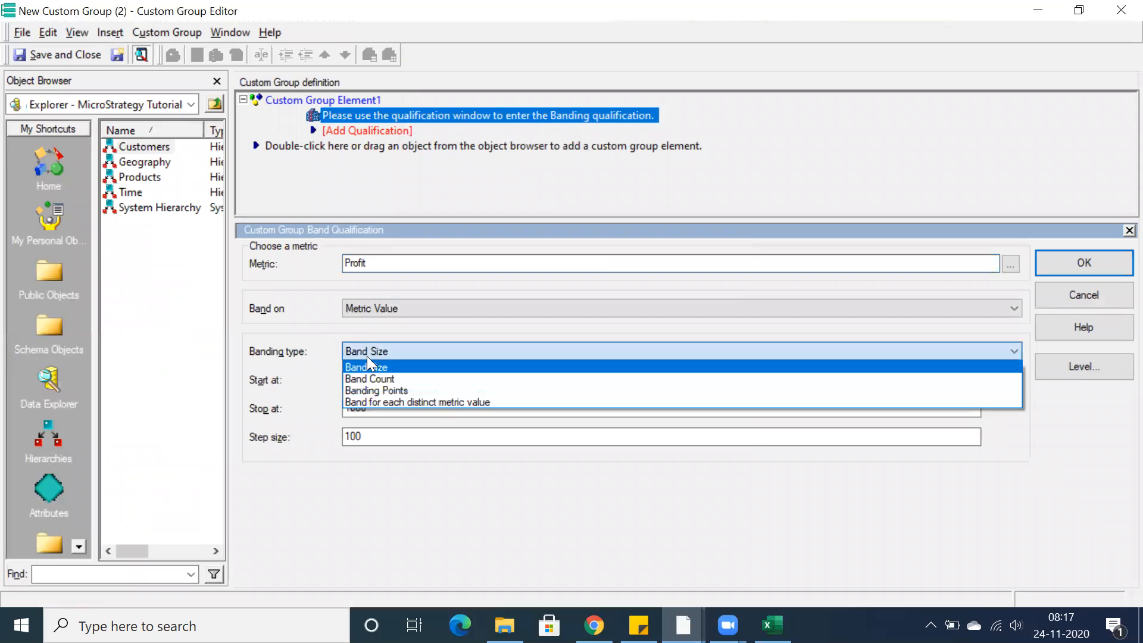
pyautogui.click(385, 390)
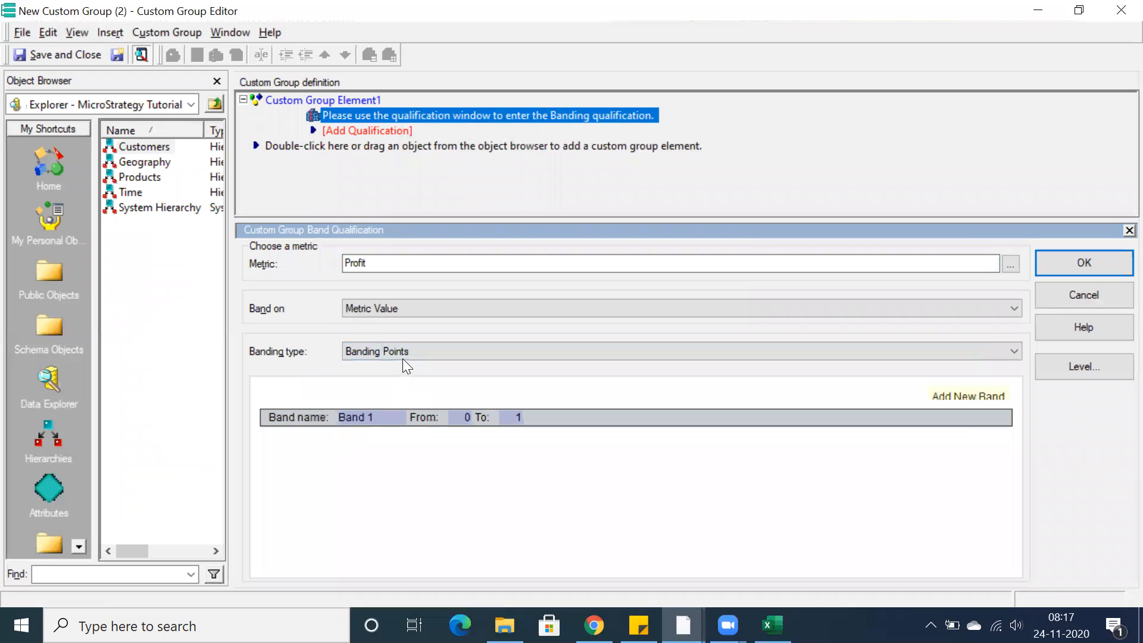
# Set the upper limit of Band 1 to 1000
pyautogui.click(379, 415)
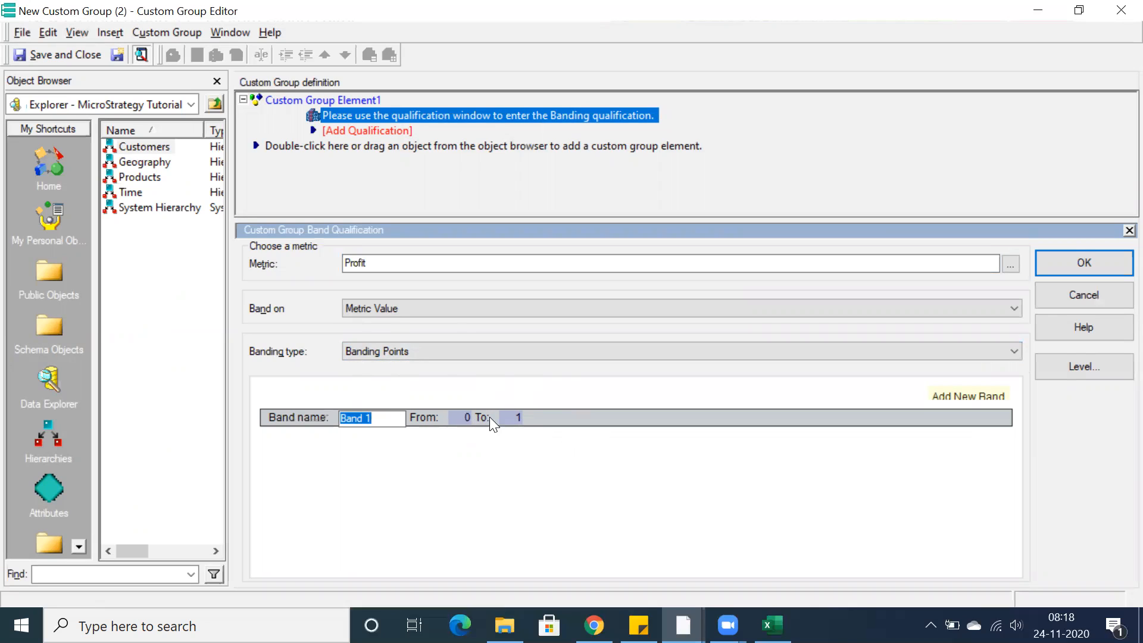
pyautogui.click(457, 415)
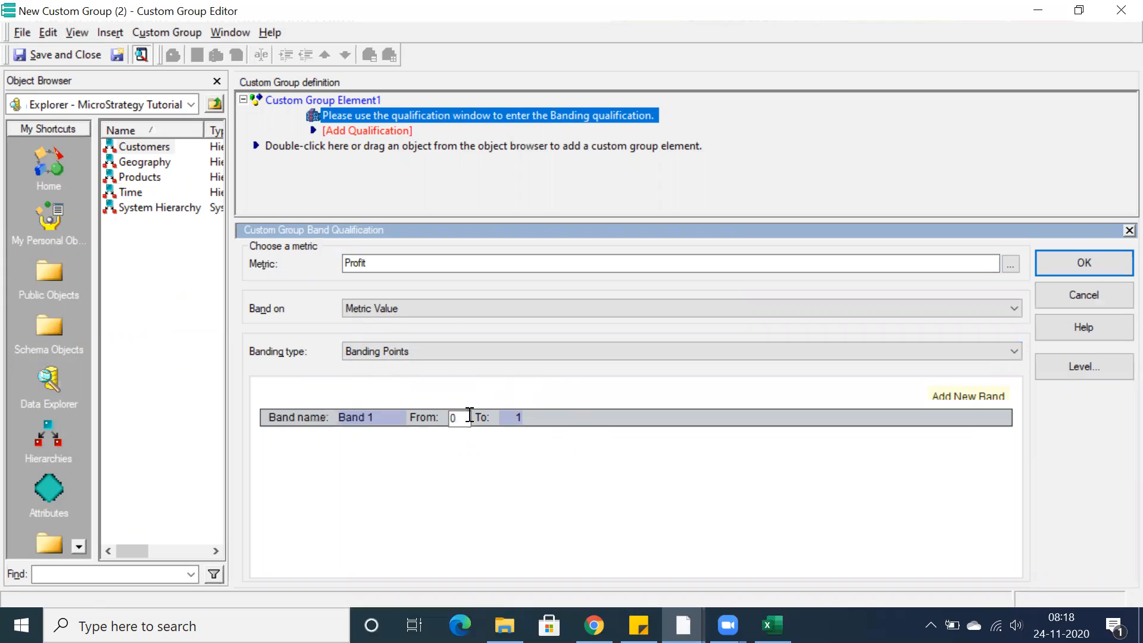
pyautogui.click(512, 416)
pyautogui.write('1000')
pyautogui.click(527, 431)
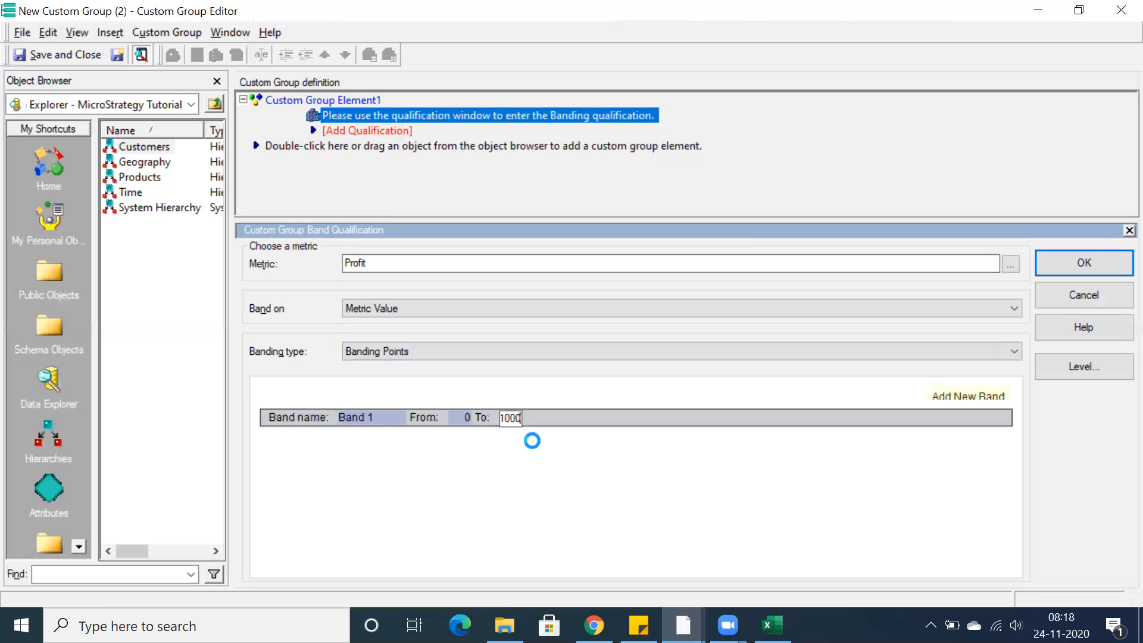
# Add a second band and set its upper limit to 10000
pyautogui.click(941, 394)
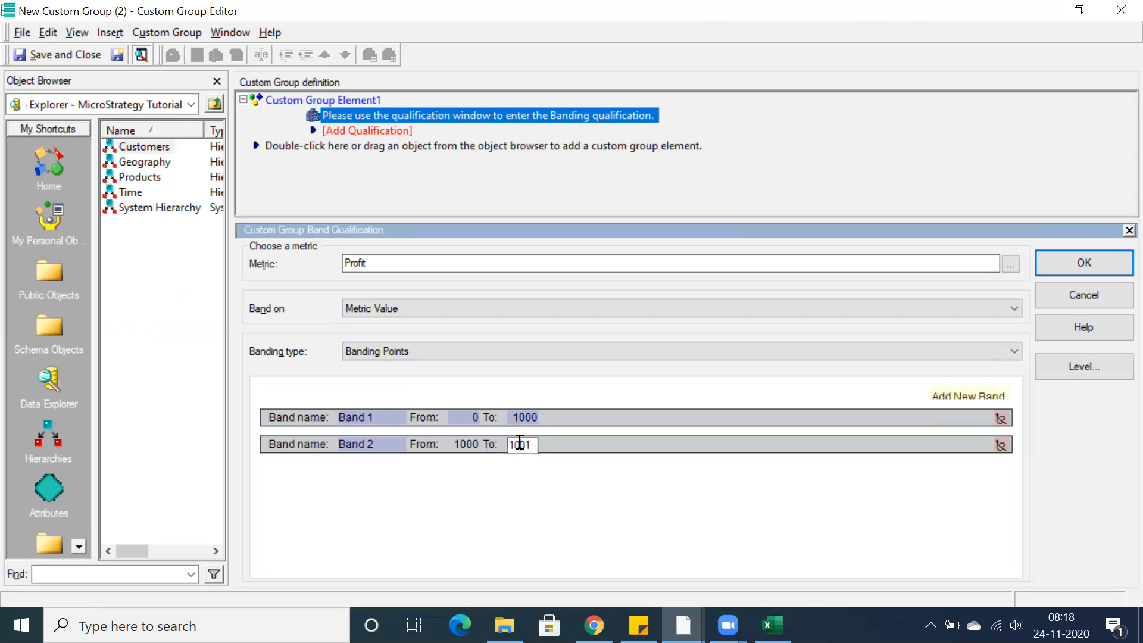
pyautogui.hotkey('ctrl', 'a')
pyautogui.write('10000')
pyautogui.click(551, 491)
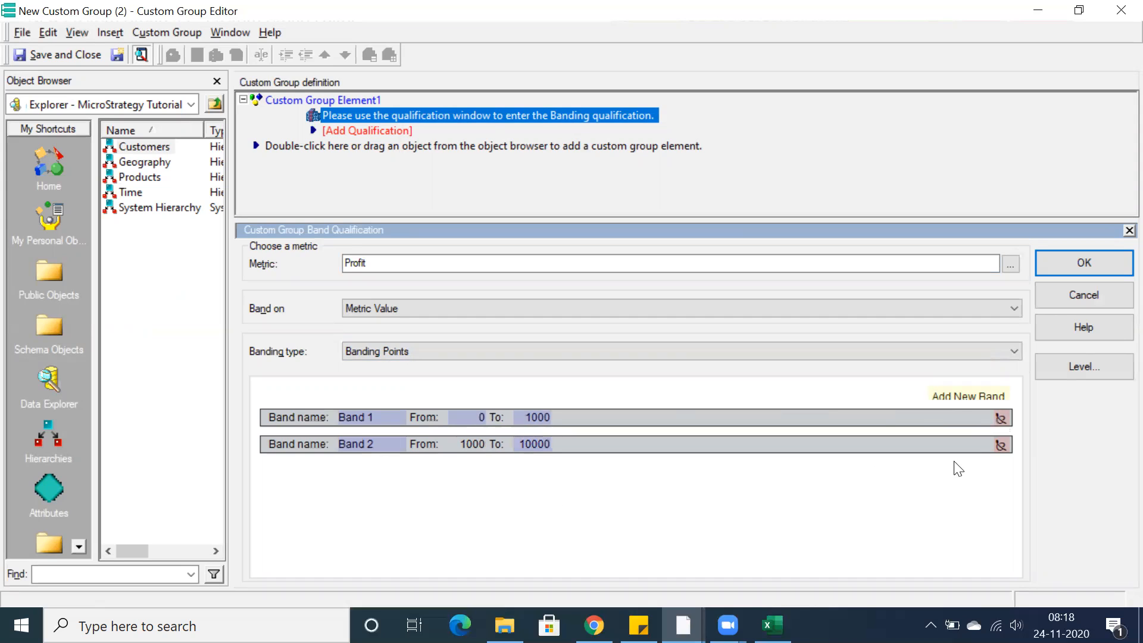
# Add a third band and set its upper limit to 50000
pyautogui.click(968, 397)
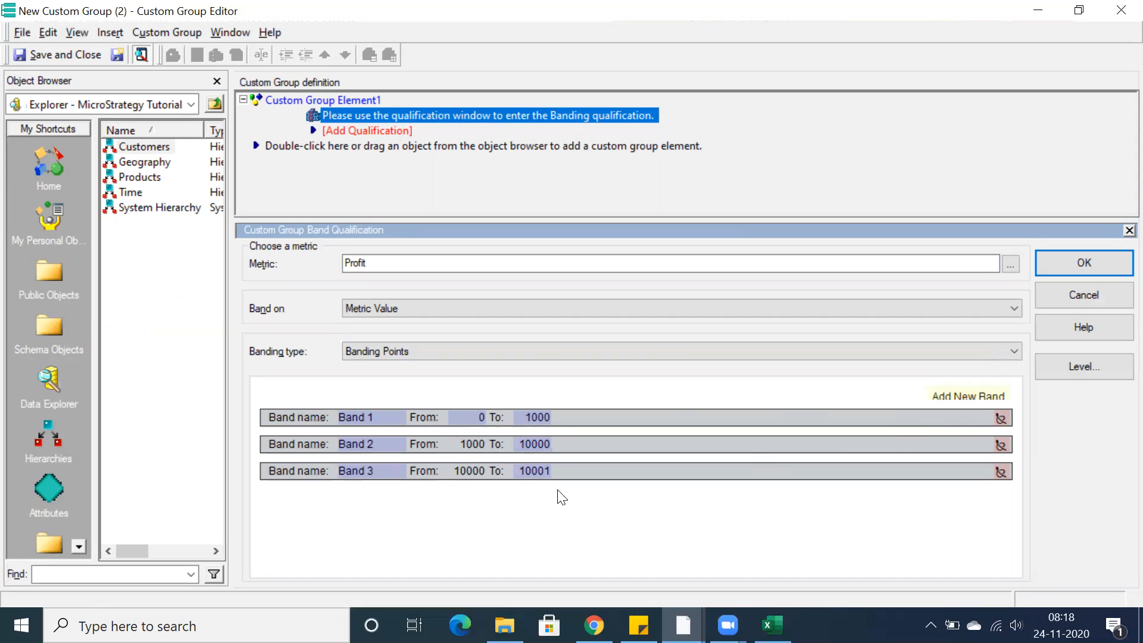
pyautogui.click(531, 470)
pyautogui.hotkey('ctrl', 'a')
pyautogui.write('50000')
pyautogui.click(580, 539)
# Add a fourth band with an upper limit of 100000, and dismiss the Level selection without choosing an attribute
pyautogui.click(943, 398)
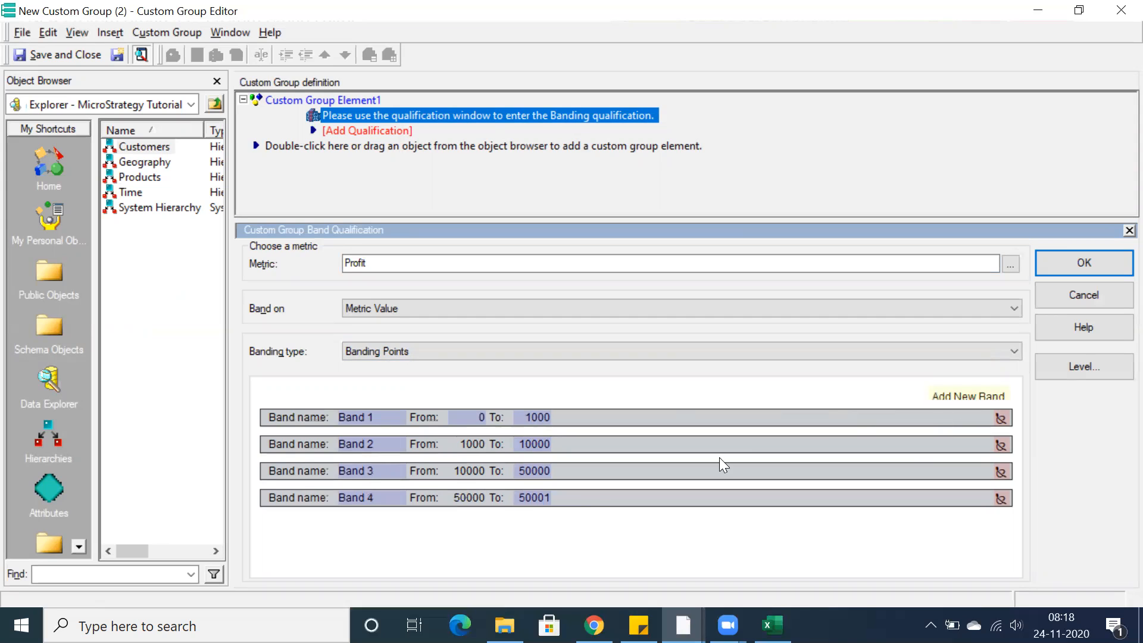
pyautogui.click(527, 498)
pyautogui.click(543, 500)
pyautogui.moveTo(548, 503); pyautogui.dragTo(502, 488)
pyautogui.write('10')
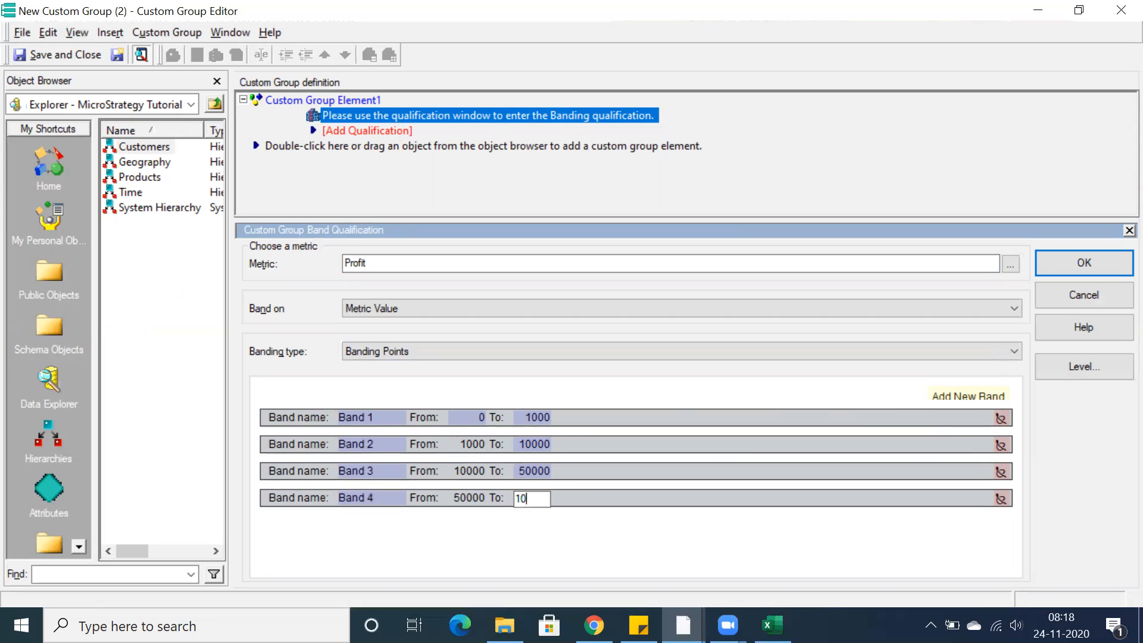
pyautogui.write('0000')
pyautogui.press('Return')
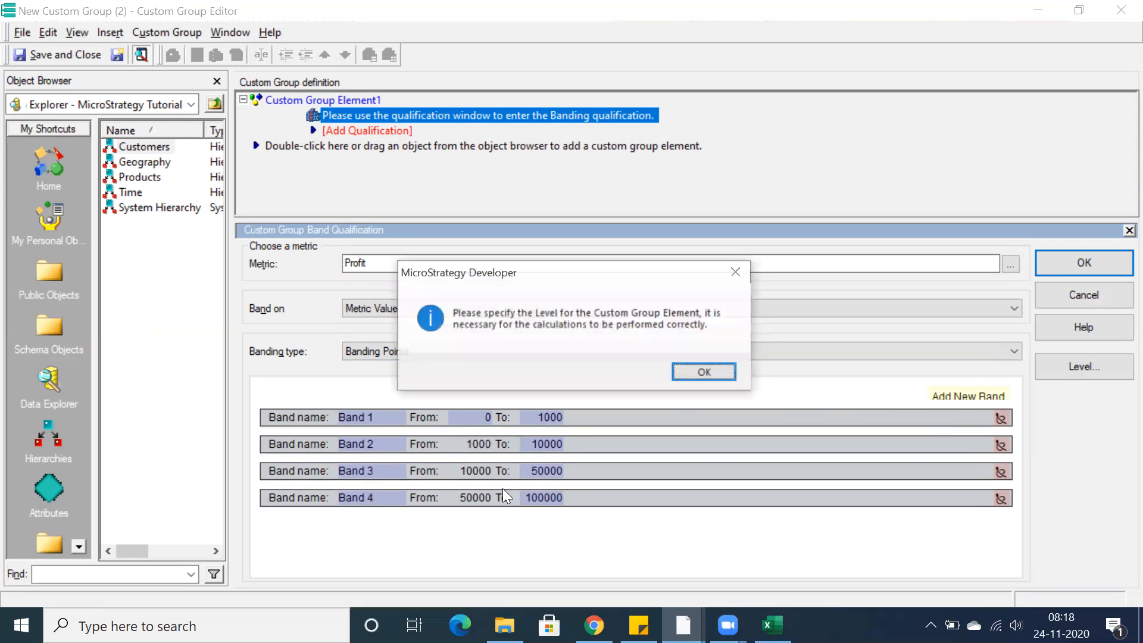
pyautogui.click(683, 367)
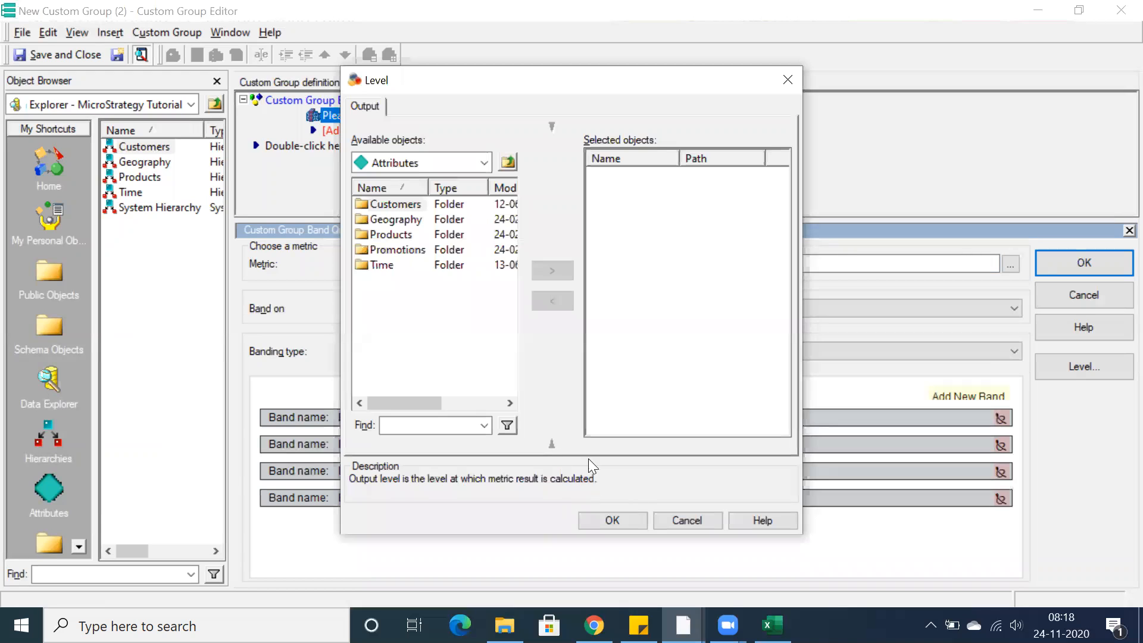
pyautogui.click(666, 514)
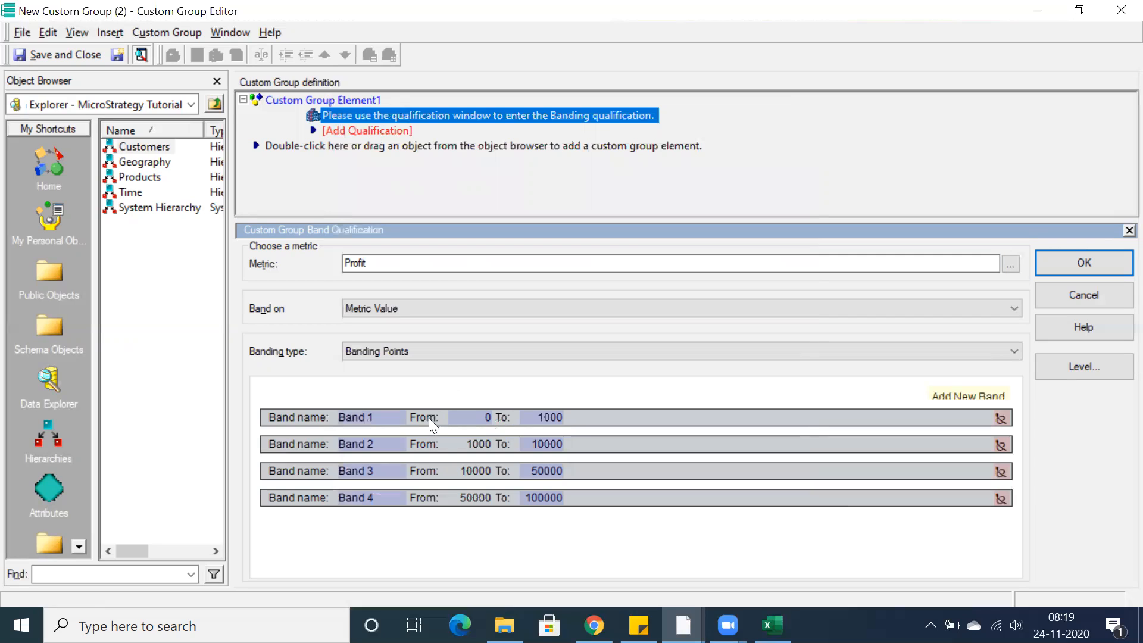
pyautogui.click(374, 416)
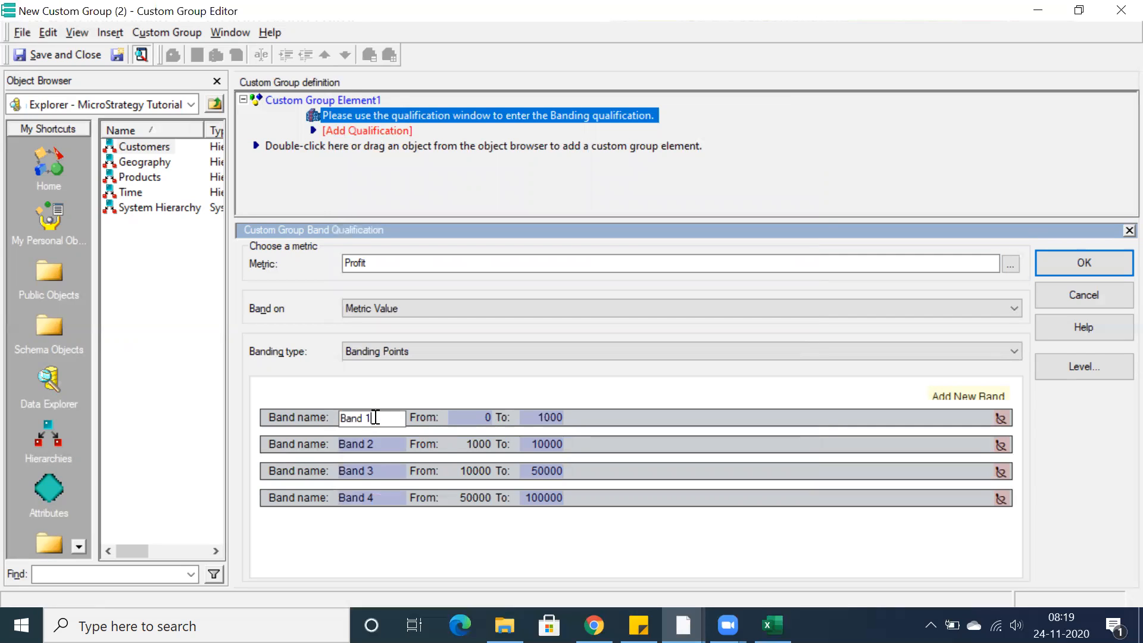
pyautogui.moveTo(371, 418); pyautogui.dragTo(327, 414)
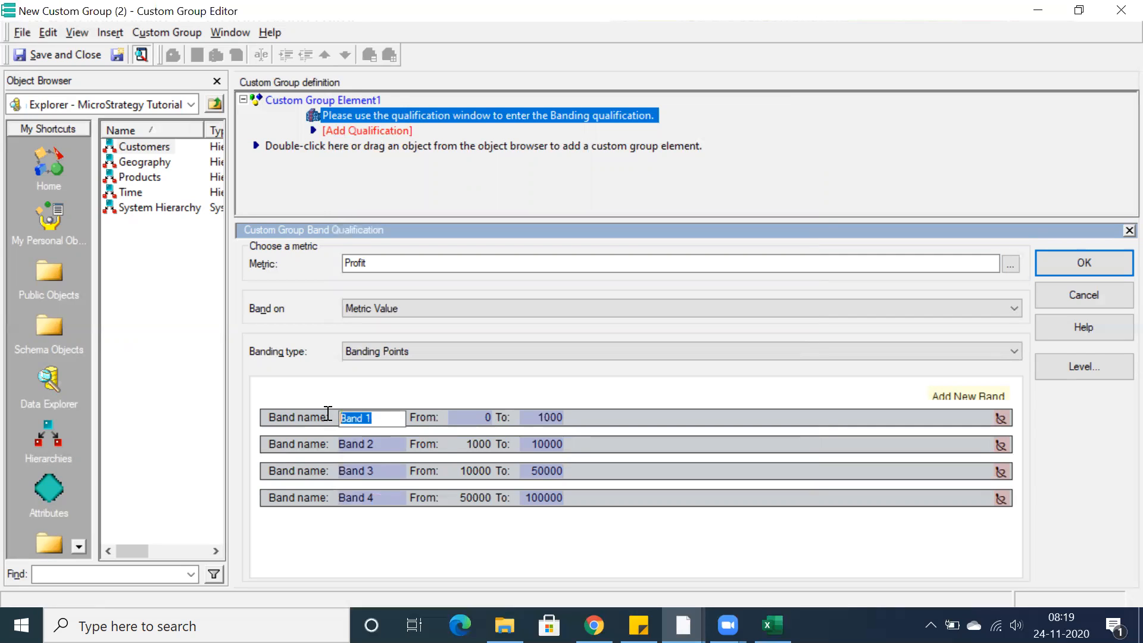
pyautogui.click(379, 448)
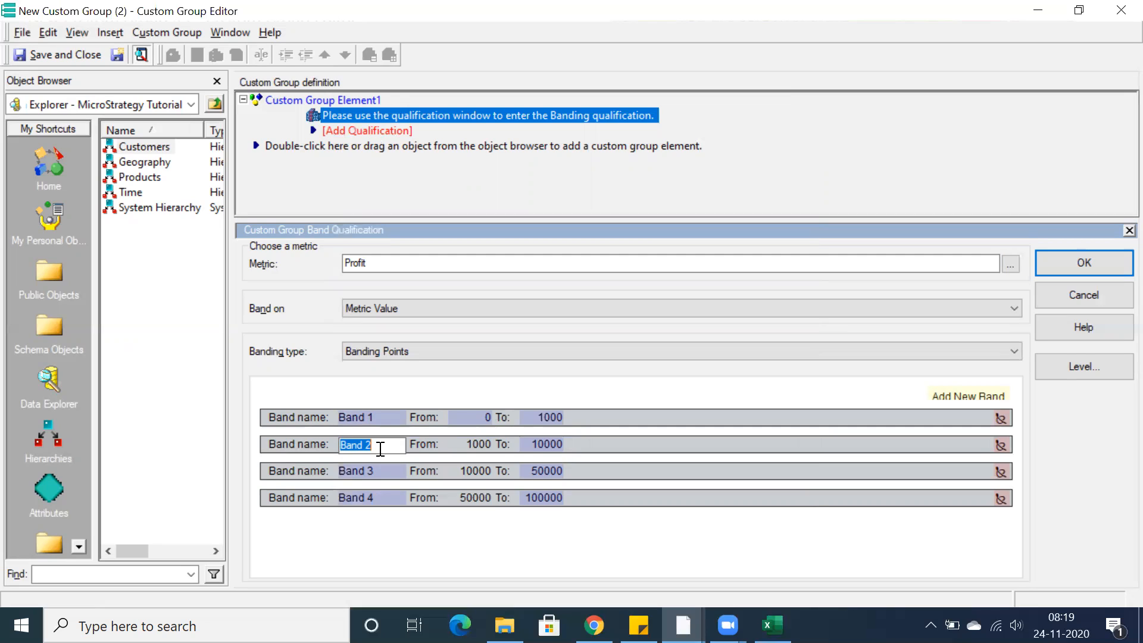
pyautogui.click(585, 534)
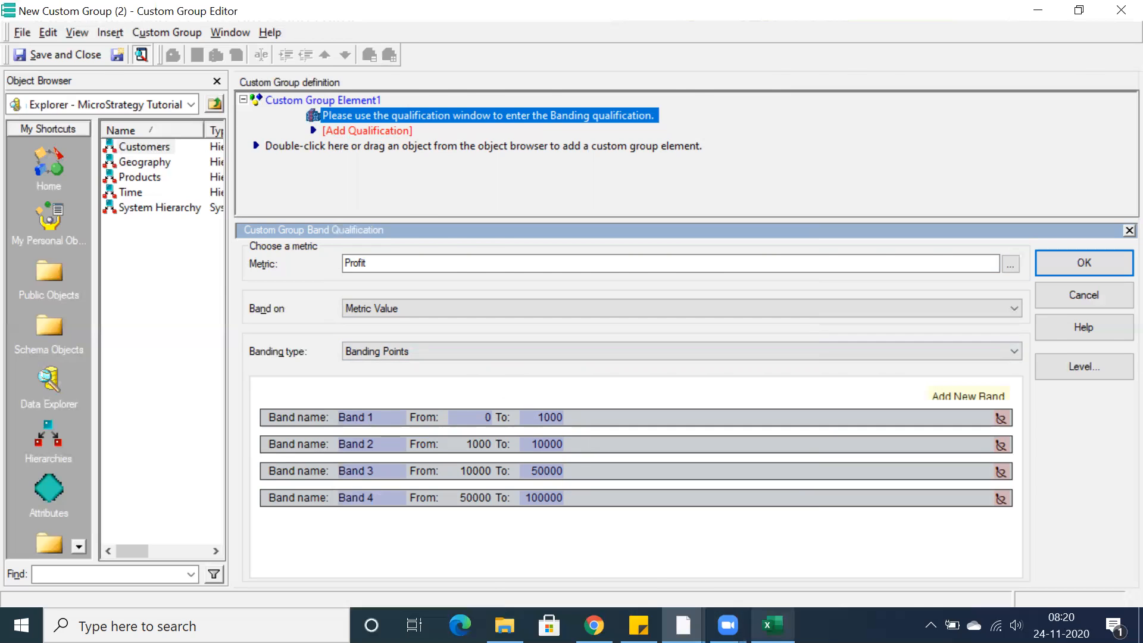
# Switch to the Excel notes workbook and enter "Top 5 Contributions" in cell E6 under Custom Groups
pyautogui.click(772, 625)
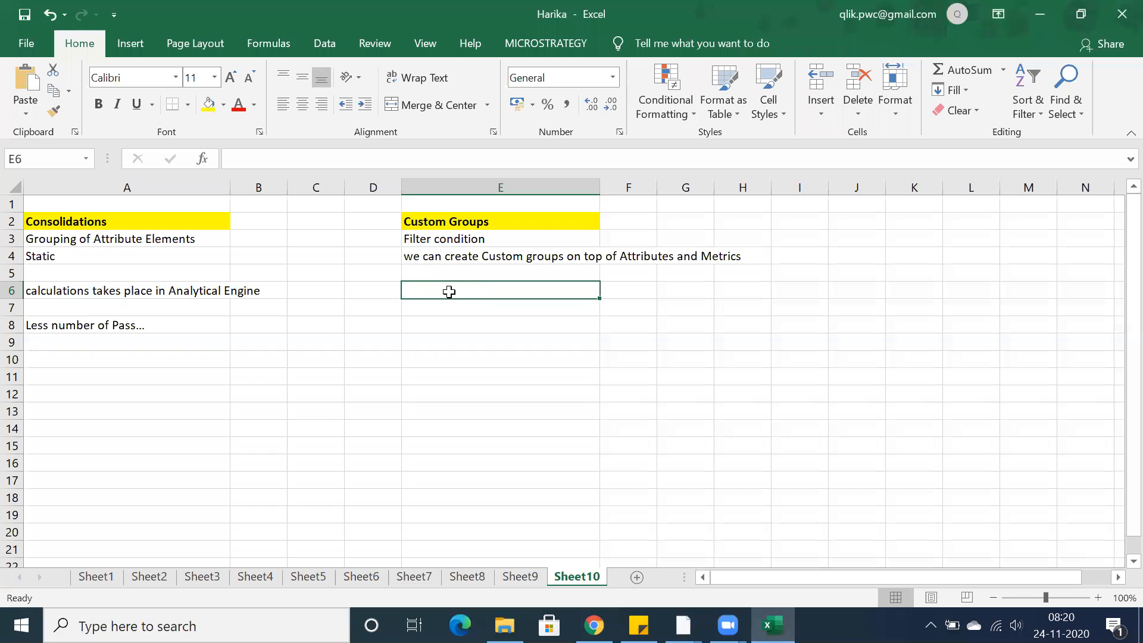
pyautogui.write('T')
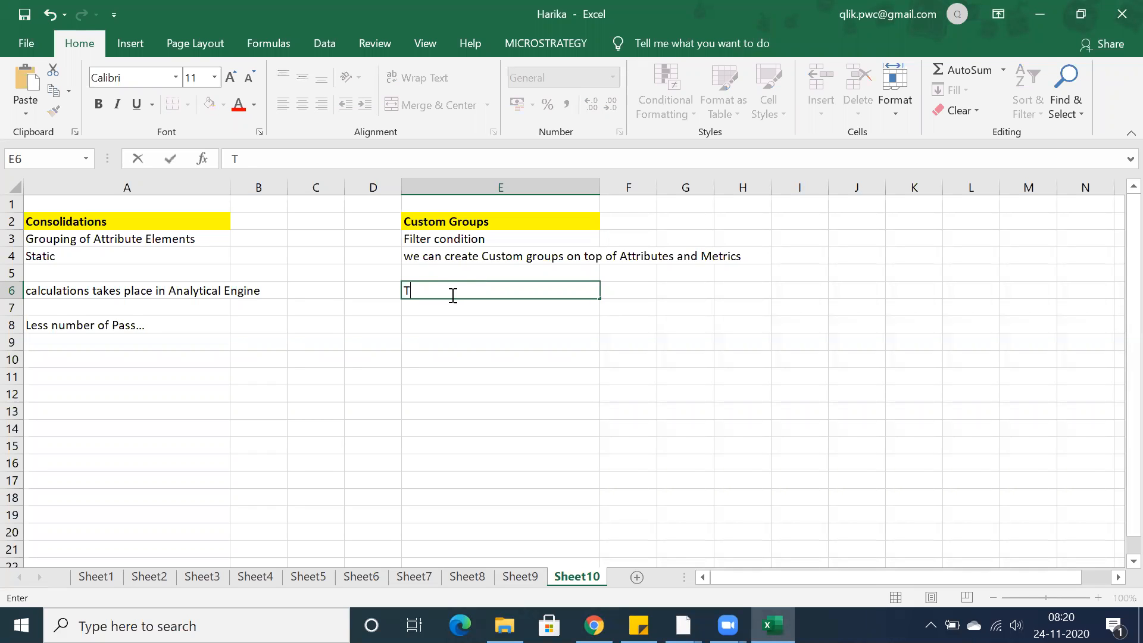
pyautogui.write('op 5 Contributions')
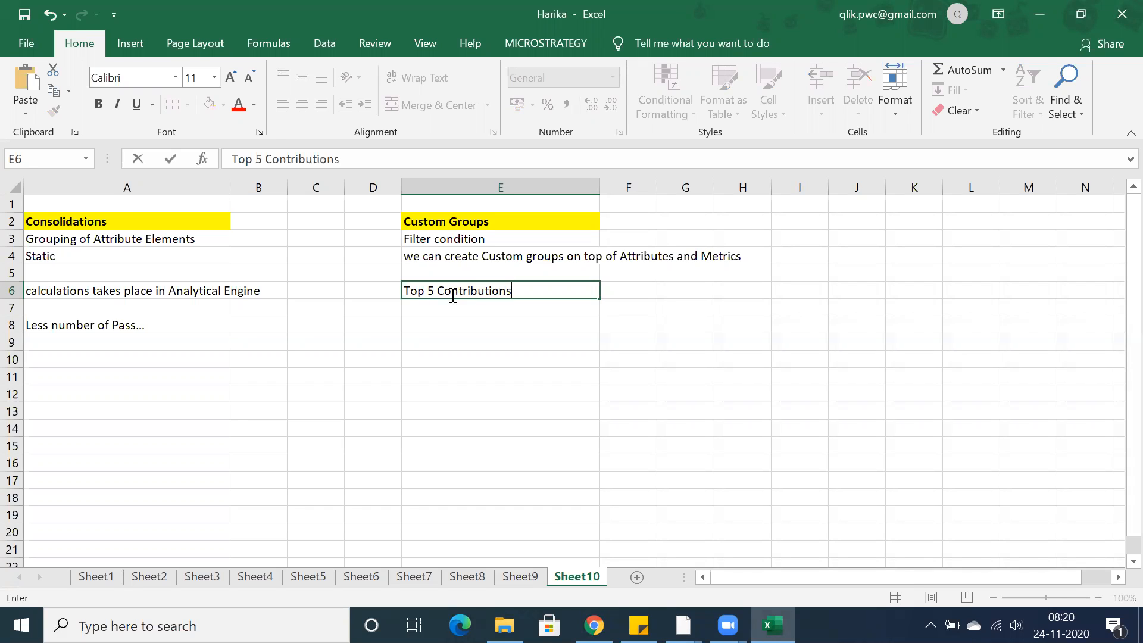
pyautogui.press('Return')
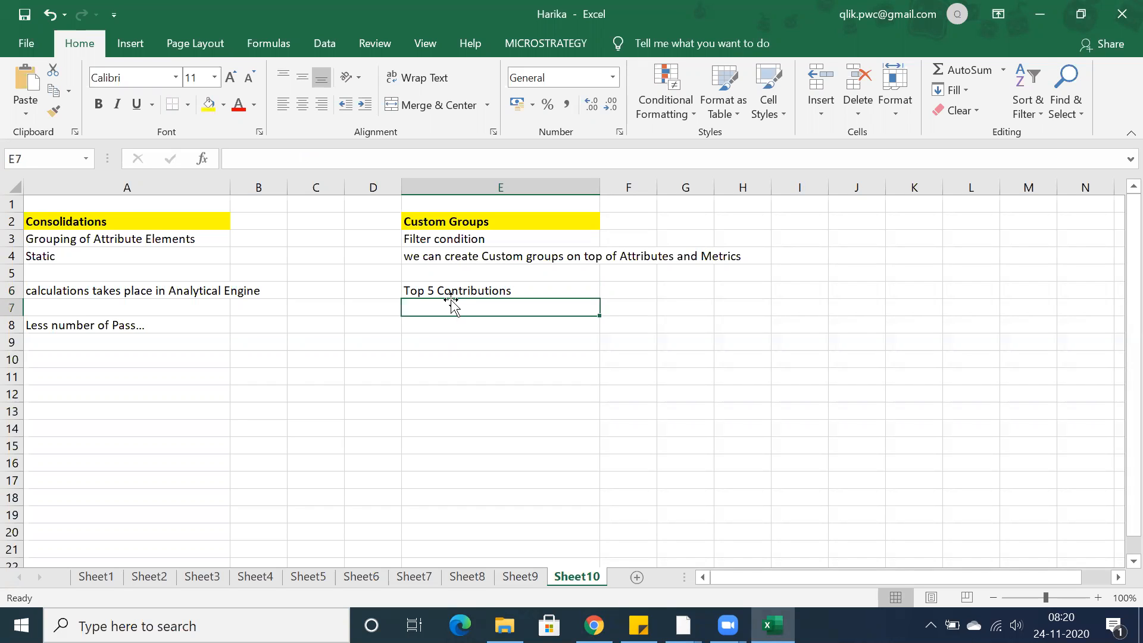
# Enter "More number of passes" in cell E8 of the Custom Groups column
pyautogui.click(444, 289)
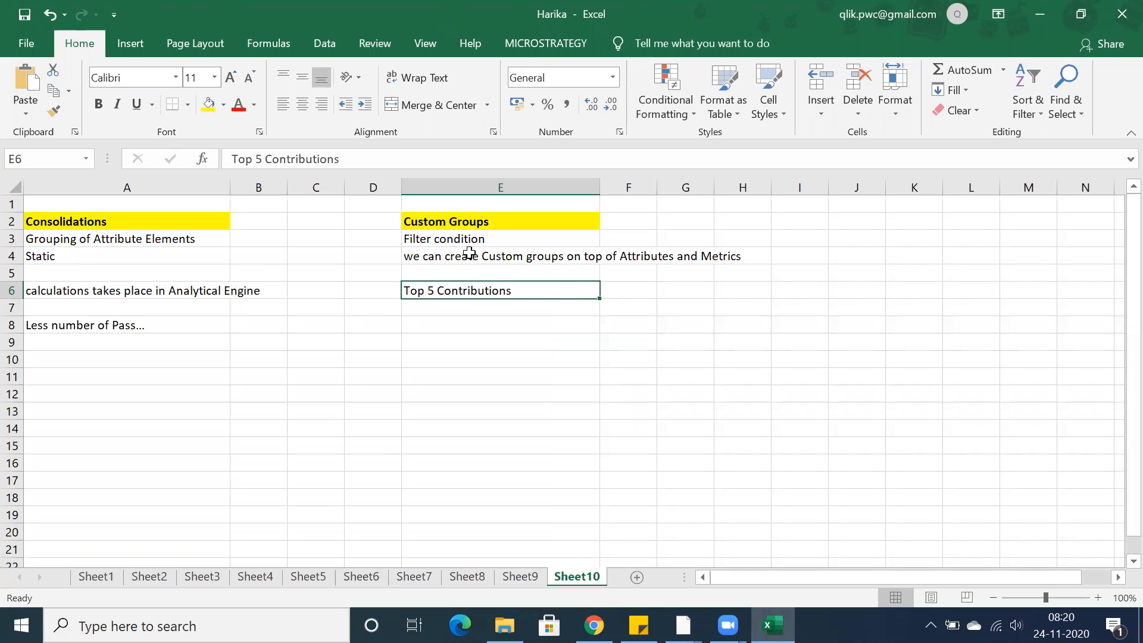
pyautogui.click(468, 255)
pyautogui.click(449, 290)
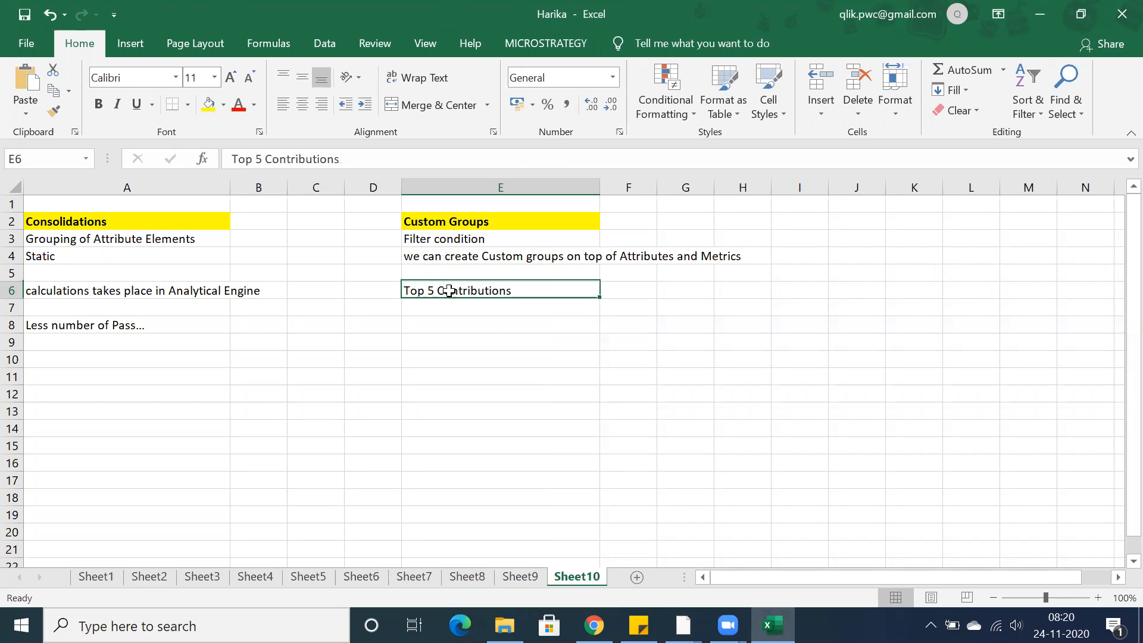
pyautogui.click(431, 321)
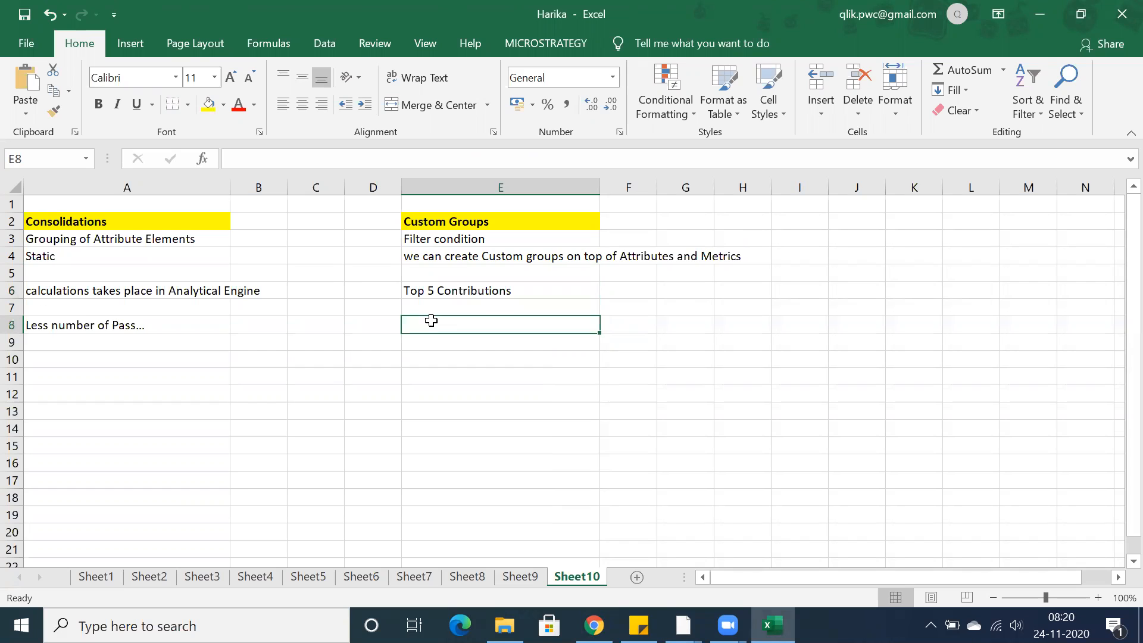
pyautogui.write('More number of passes')
pyautogui.press('Return')
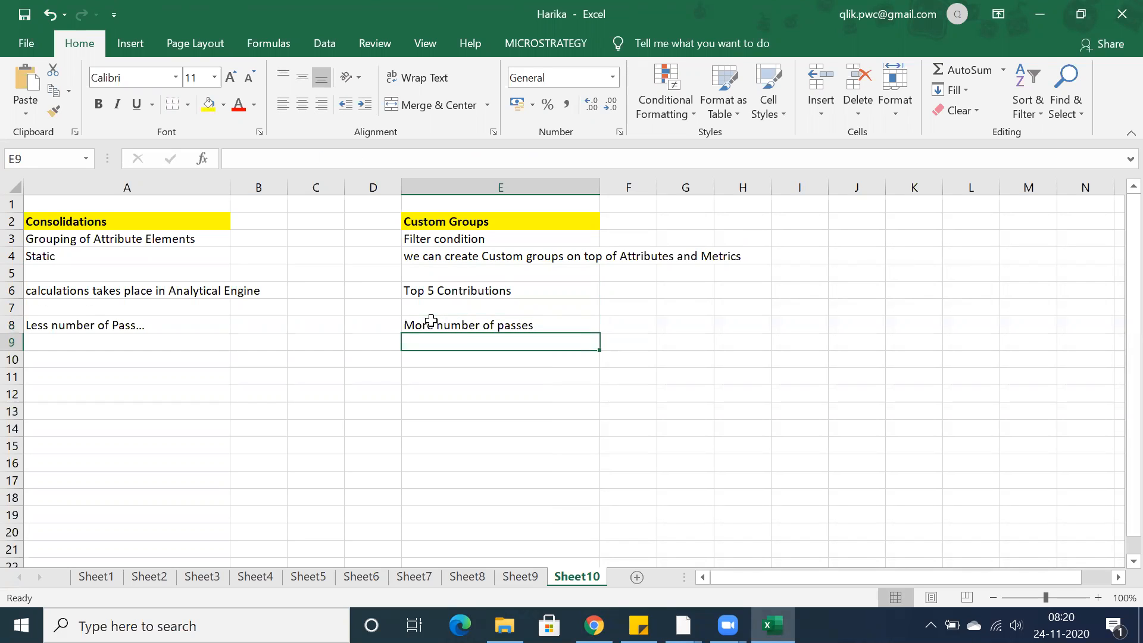
# Review the notes under Consolidations and Custom Groups, comparing grouping, filter conditions, top contributions and number of passes
pyautogui.click(82, 238)
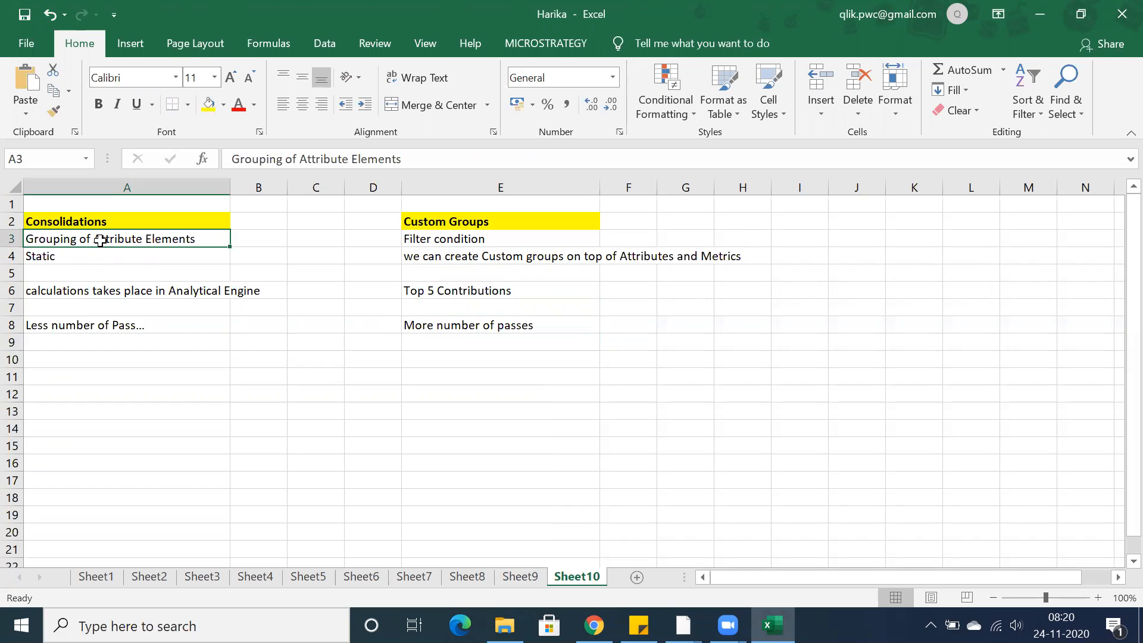
pyautogui.click(438, 290)
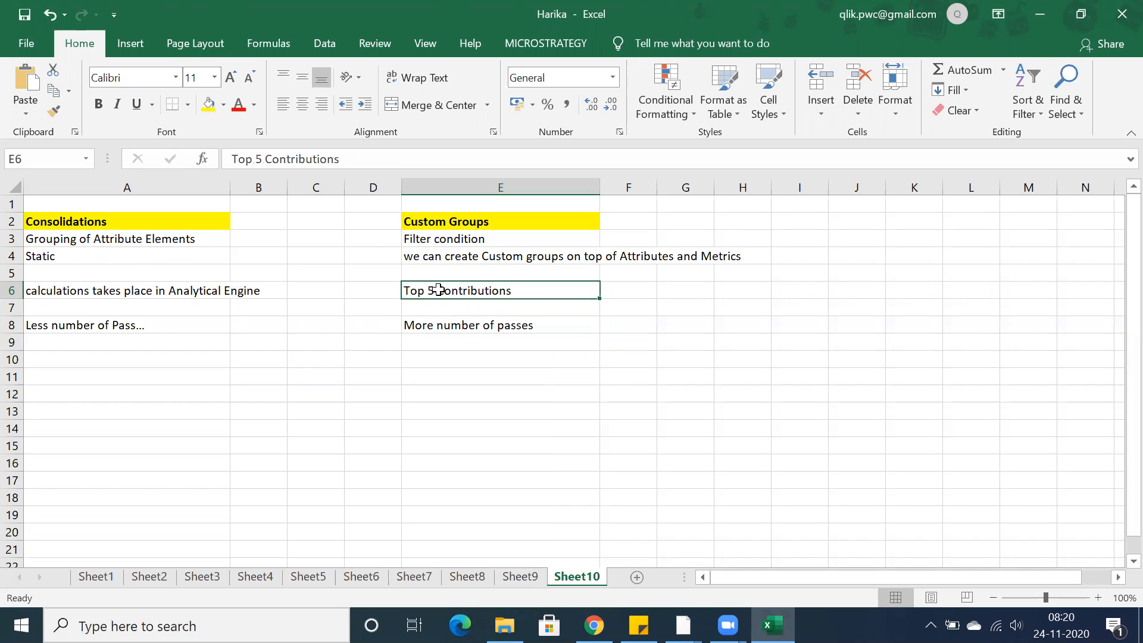
pyautogui.click(472, 222)
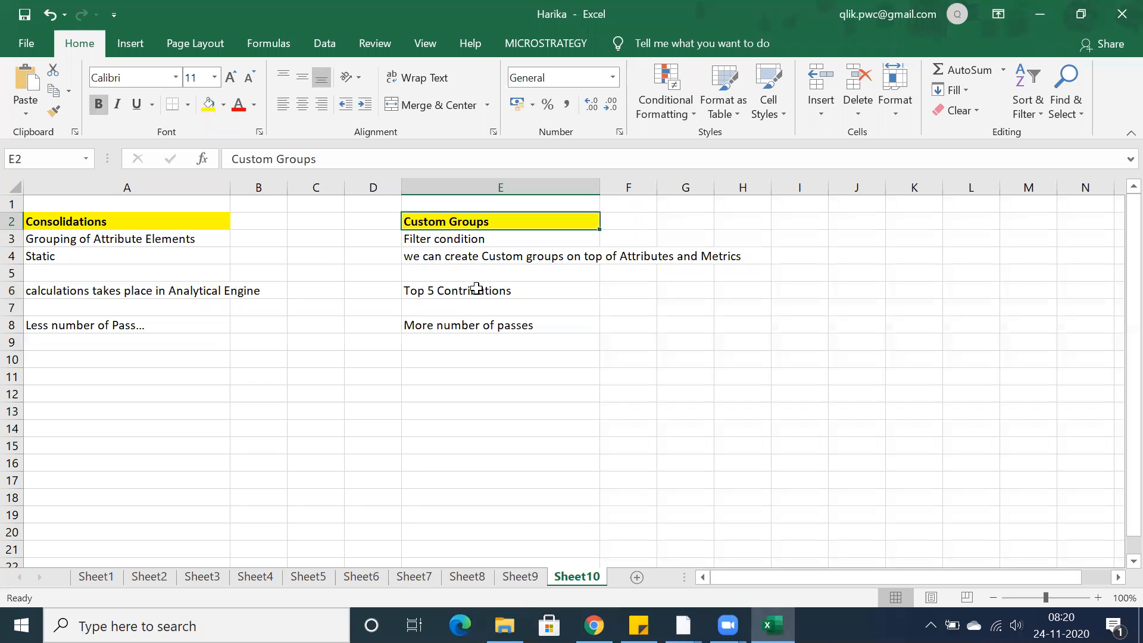
pyautogui.click(476, 288)
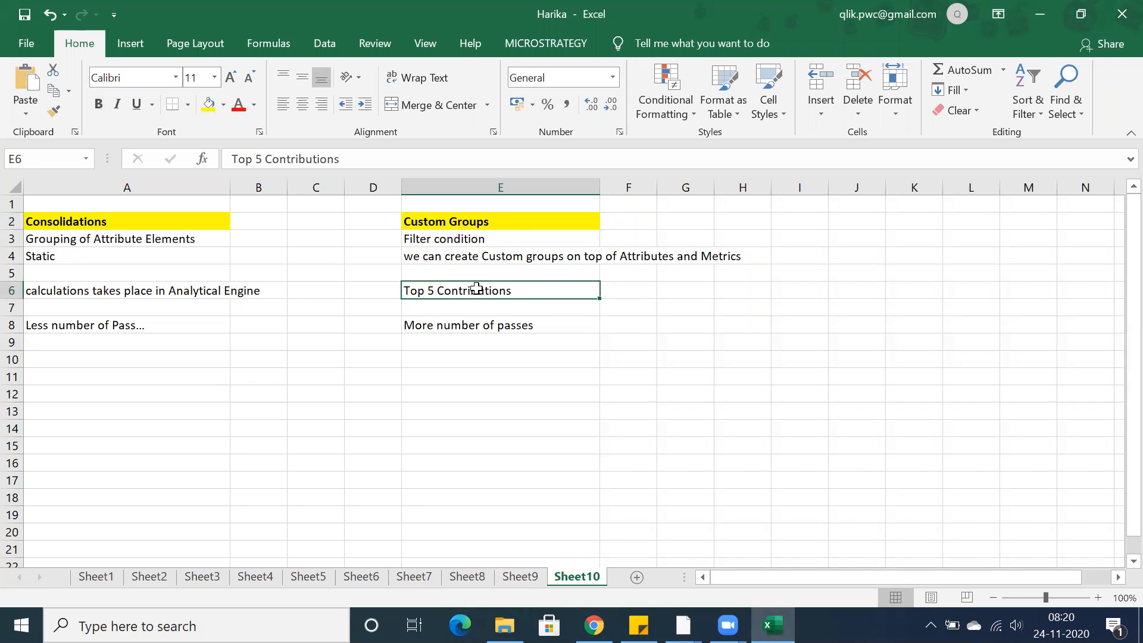
pyautogui.click(509, 248)
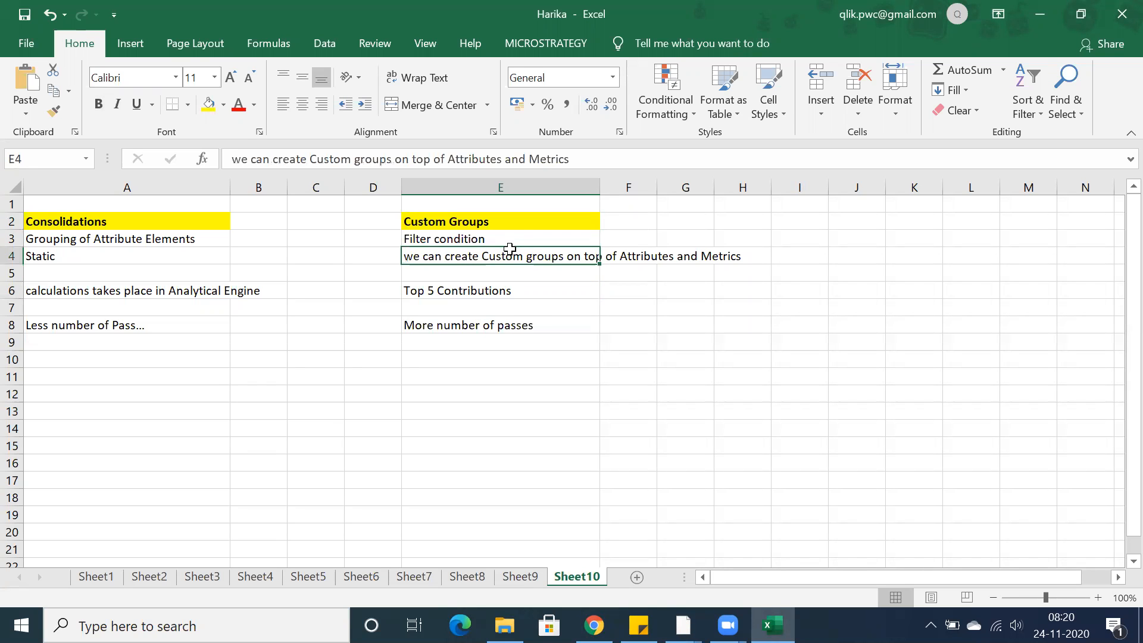
pyautogui.click(481, 288)
pyautogui.click(452, 323)
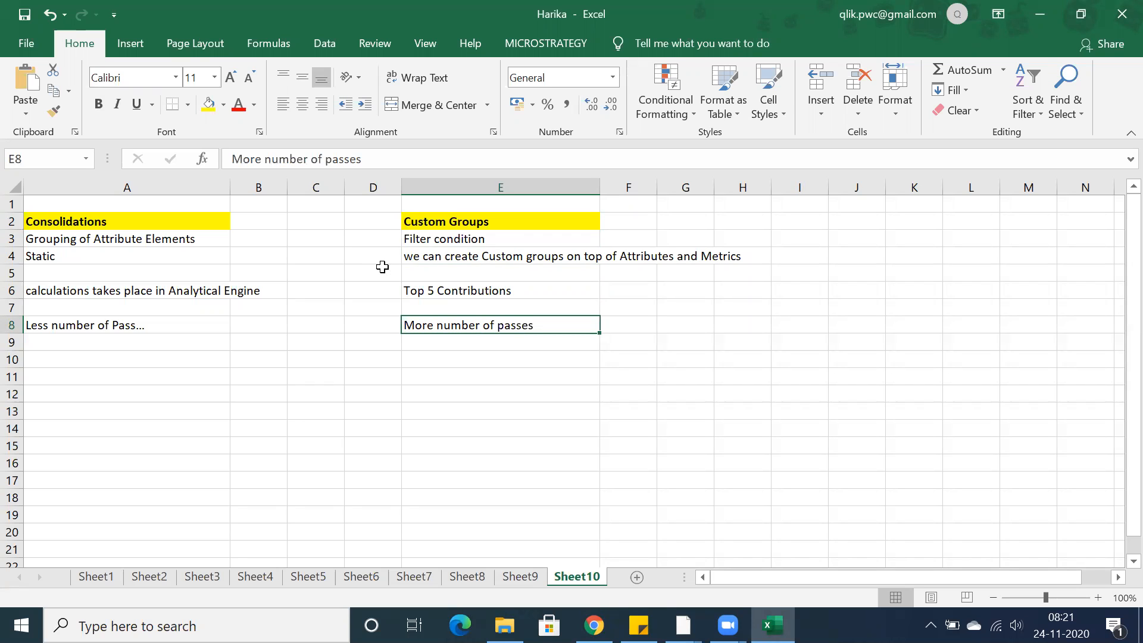
pyautogui.click(172, 219)
pyautogui.click(438, 223)
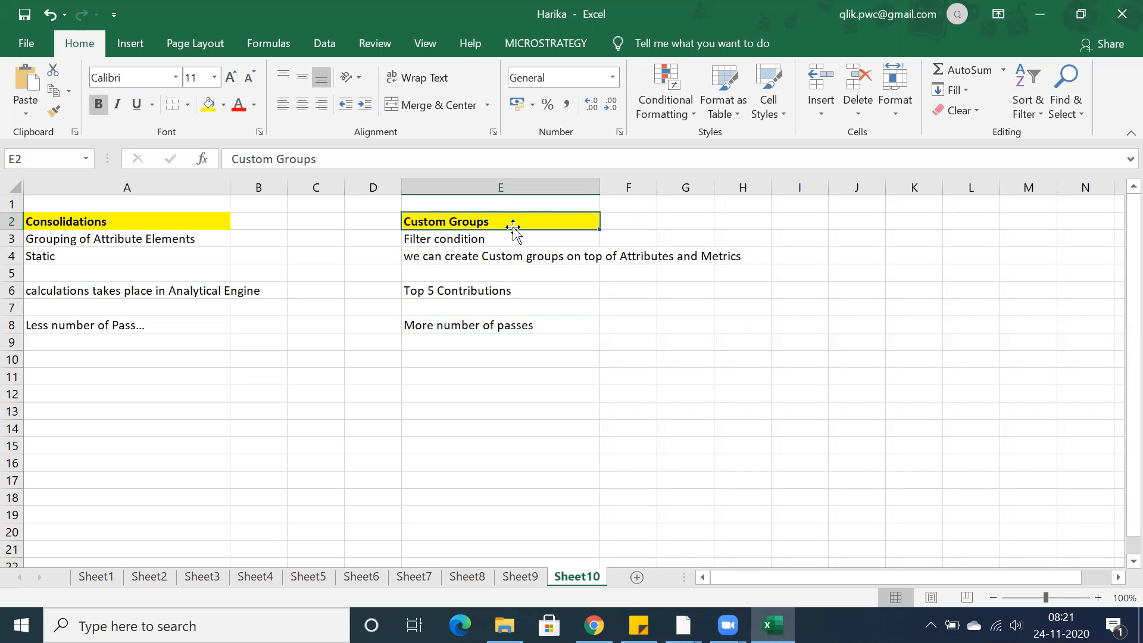
pyautogui.click(558, 323)
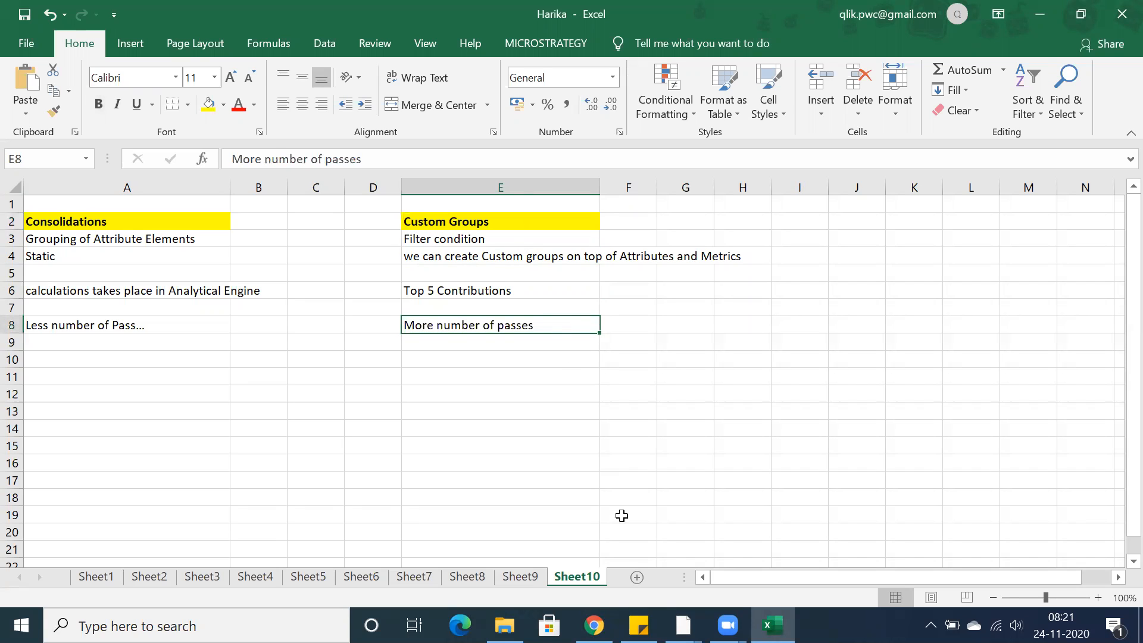